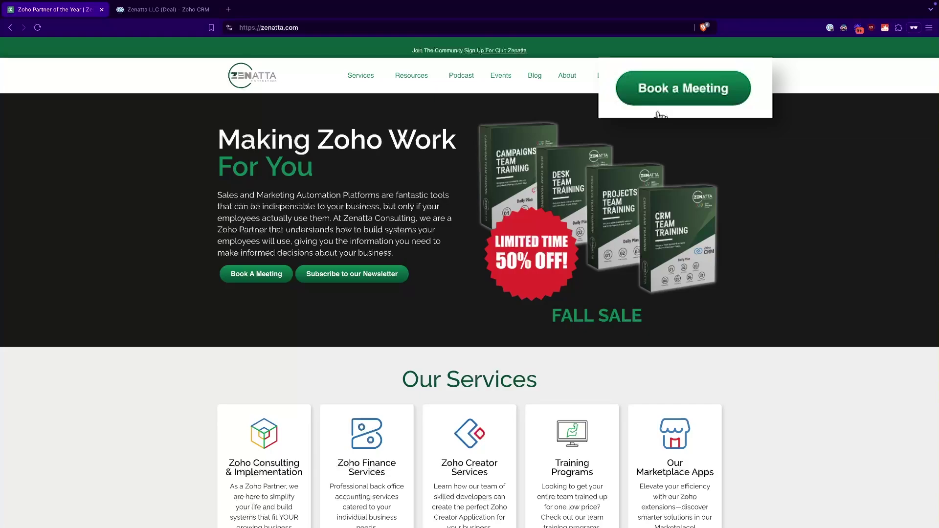
Bring up the Book a Meeting form on the Zenatta website.
left_click(697, 87)
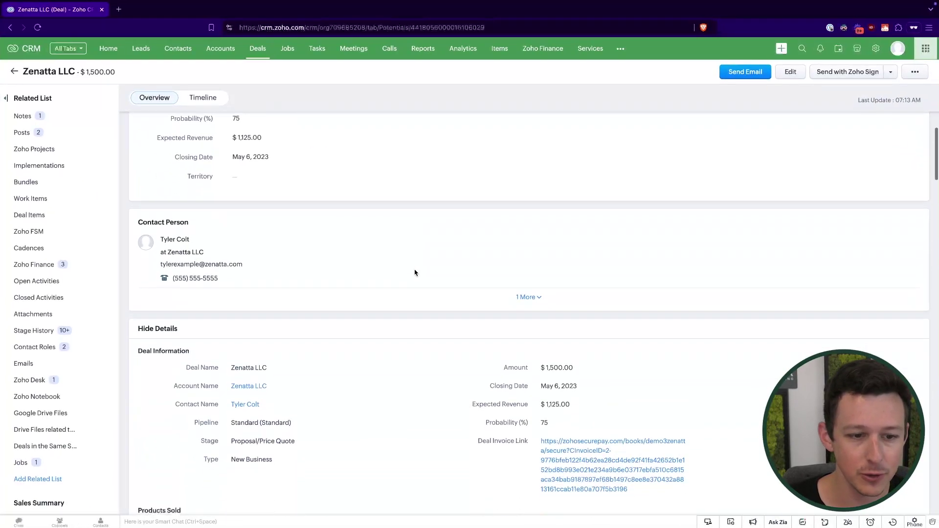
Highlight the deal's account name, contact name and New Business deal type.
scroll(194, 241, "up", 1)
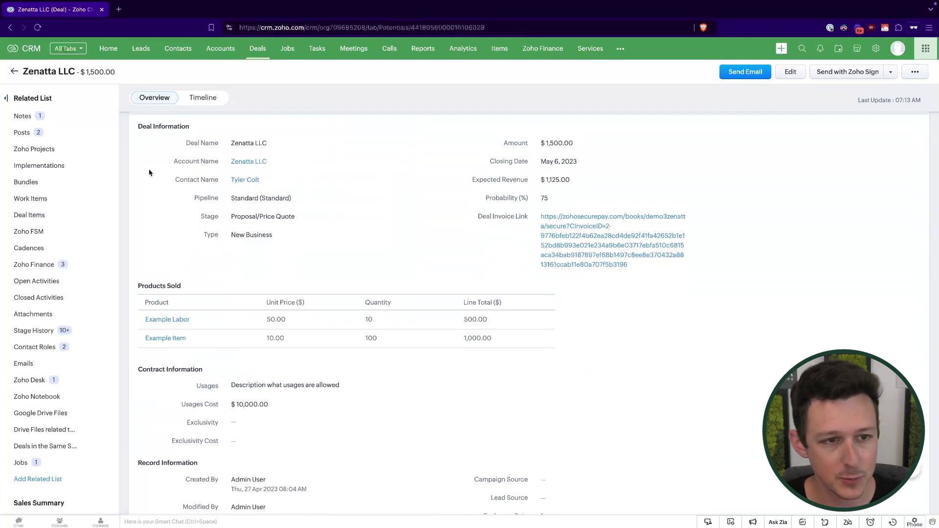
left_click_drag(157, 162, 293, 168)
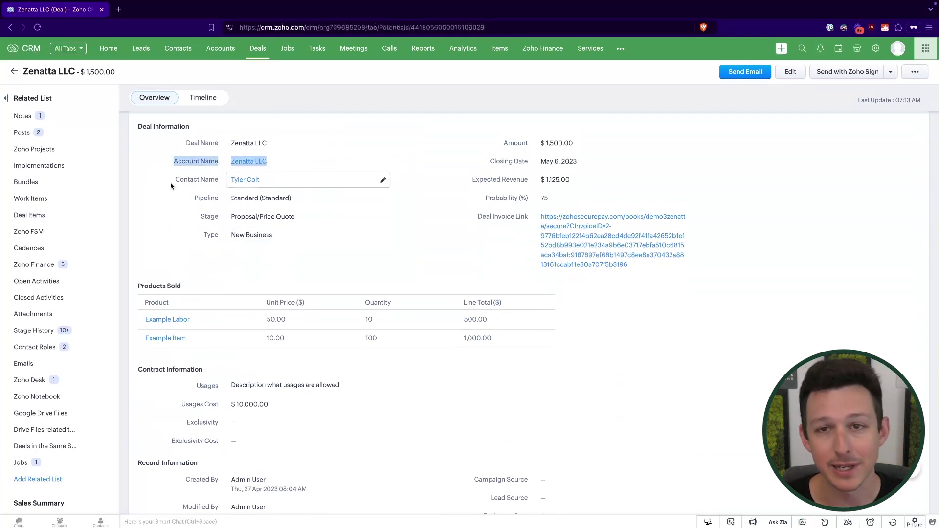
left_click_drag(172, 185, 319, 185)
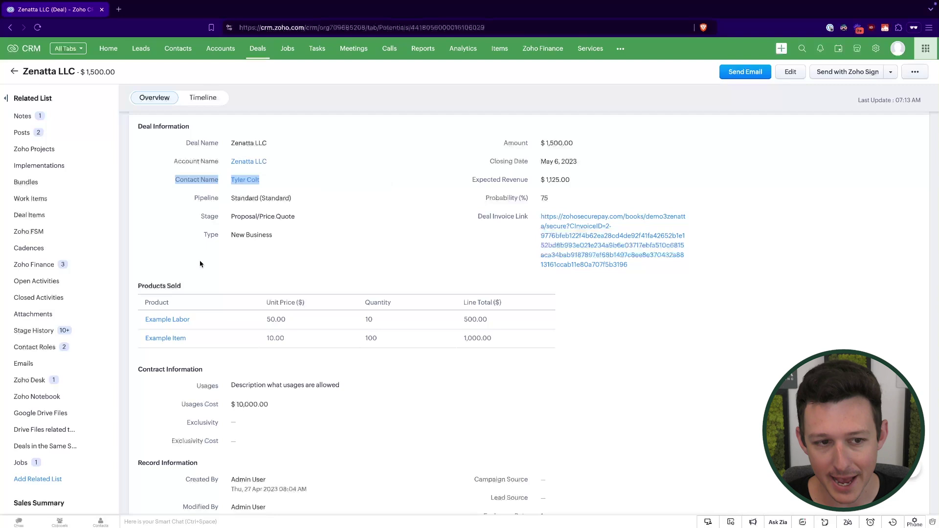
left_click_drag(196, 238, 294, 239)
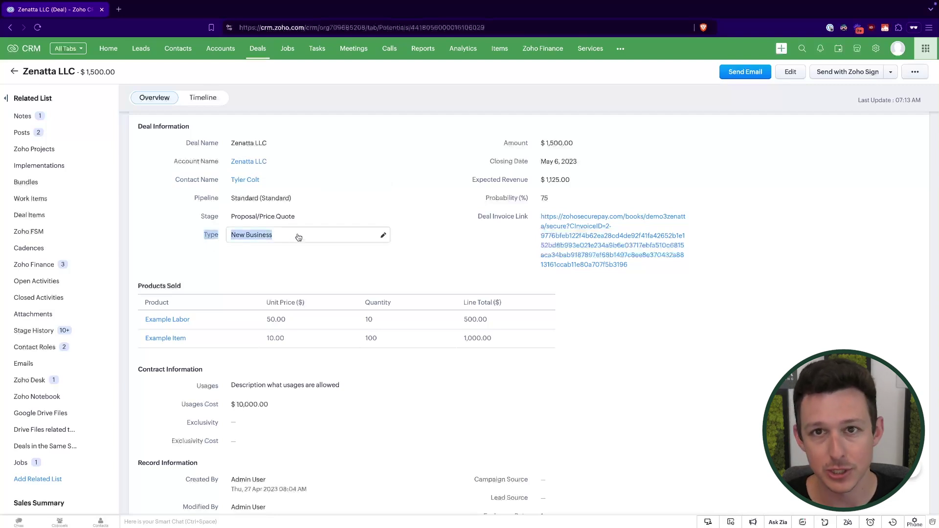
left_click(212, 269)
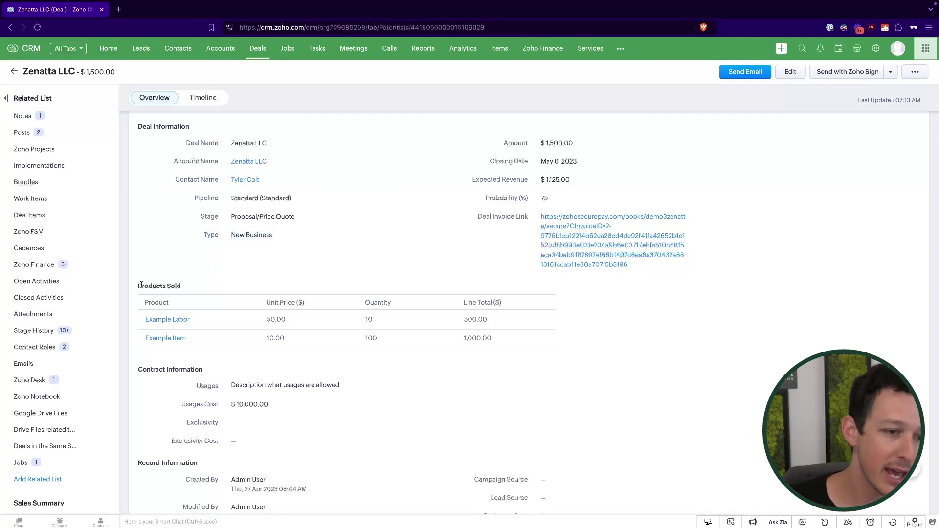
Highlight the Products Sold section and the Example Item row's values.
left_click_drag(140, 286, 184, 288)
left_click(358, 269)
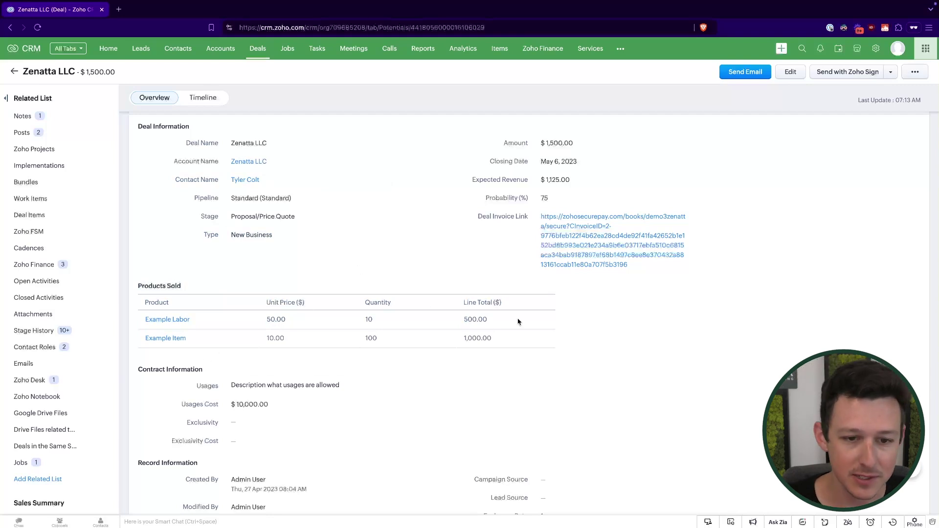
left_click_drag(519, 322, 226, 275)
left_click(410, 322)
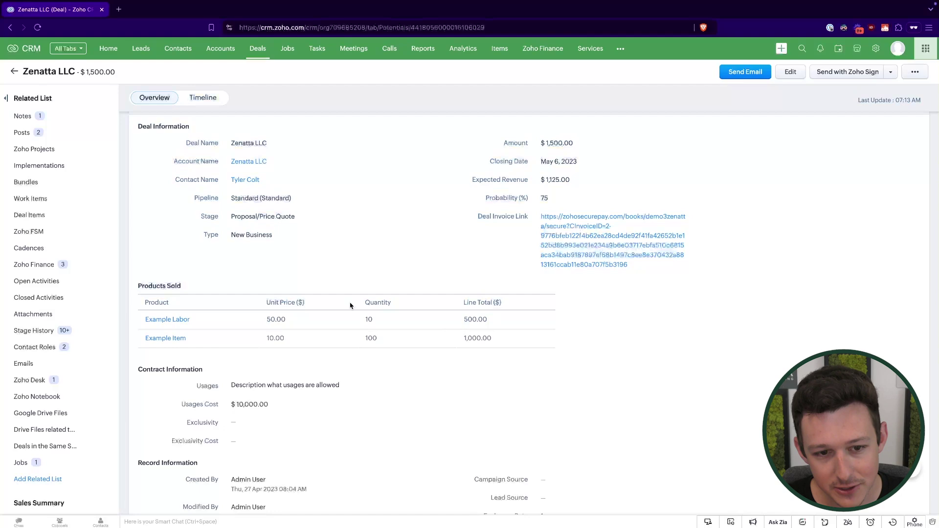
left_click_drag(264, 350, 549, 339)
left_click(427, 267)
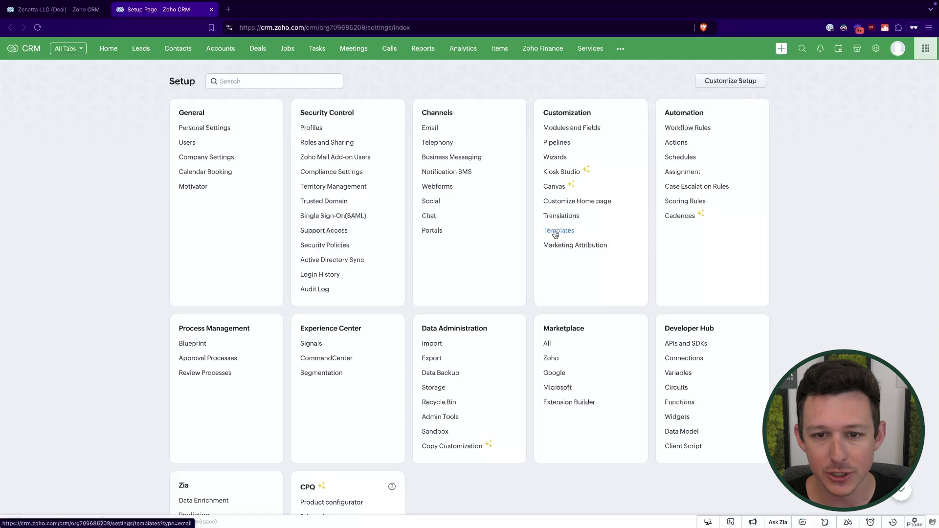
Show Setup's Mail Merge templates: Proposal Template.zdoc, TEST.zdoc and Example Contract.docx.
left_click(557, 231)
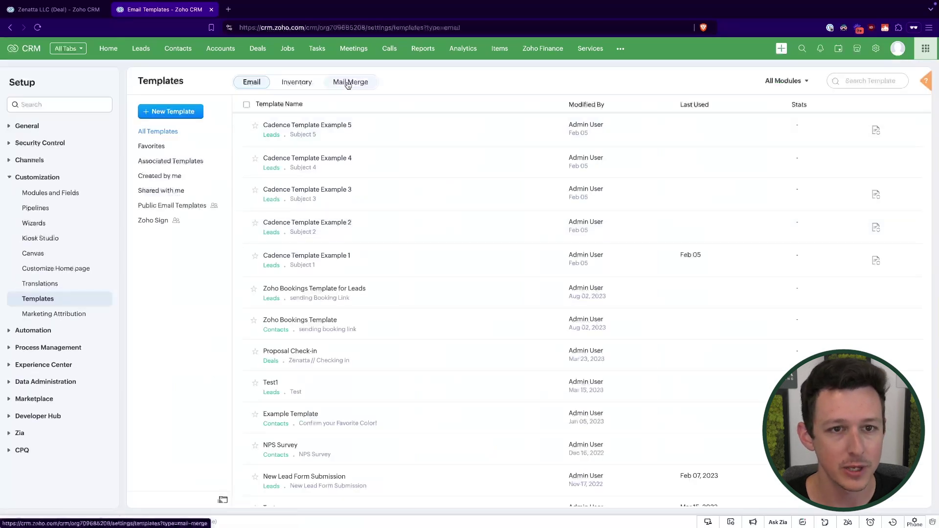
left_click(349, 82)
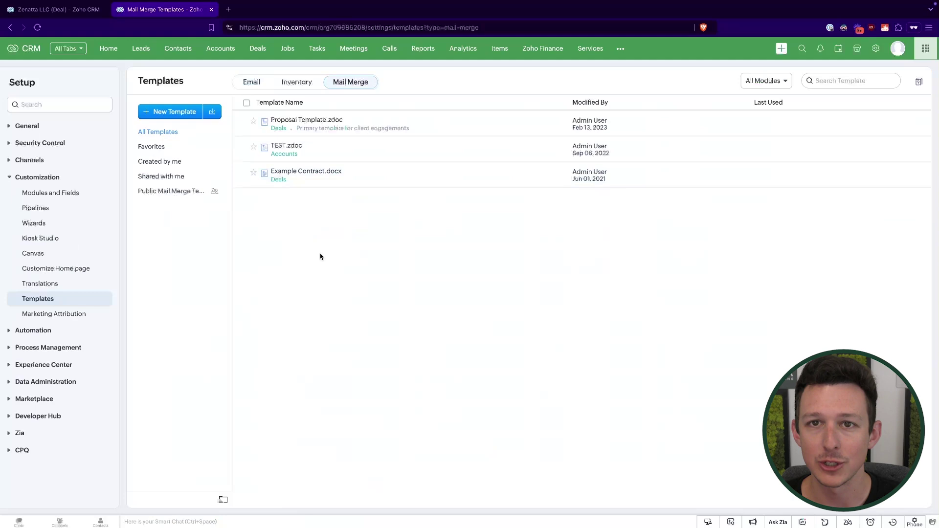
left_click(251, 83)
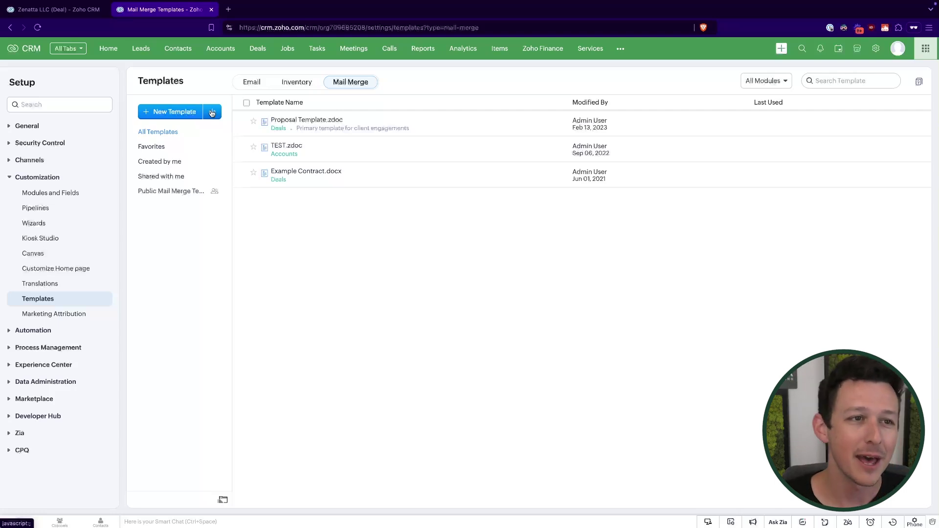
Create a Deals template named Mail Merge Example in Public Mail Merge Templates.
left_click(175, 112)
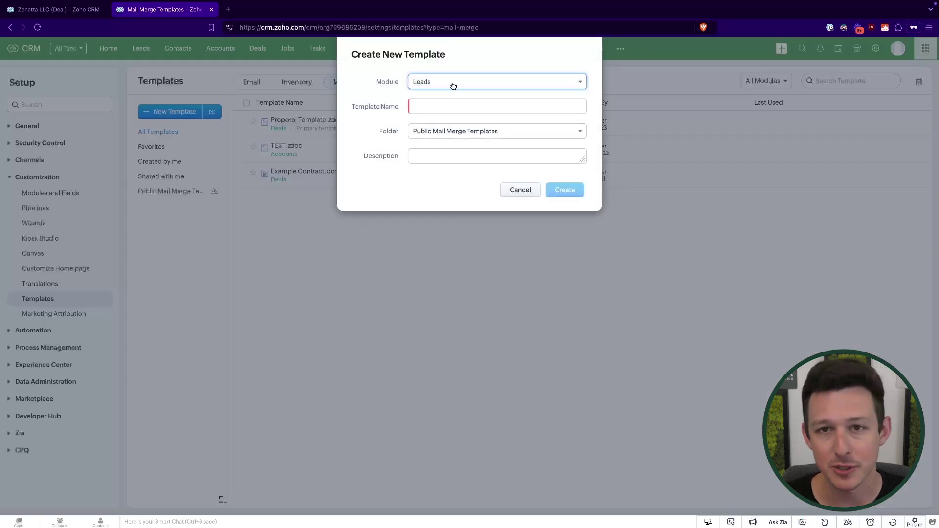
left_click(453, 86)
left_click(434, 143)
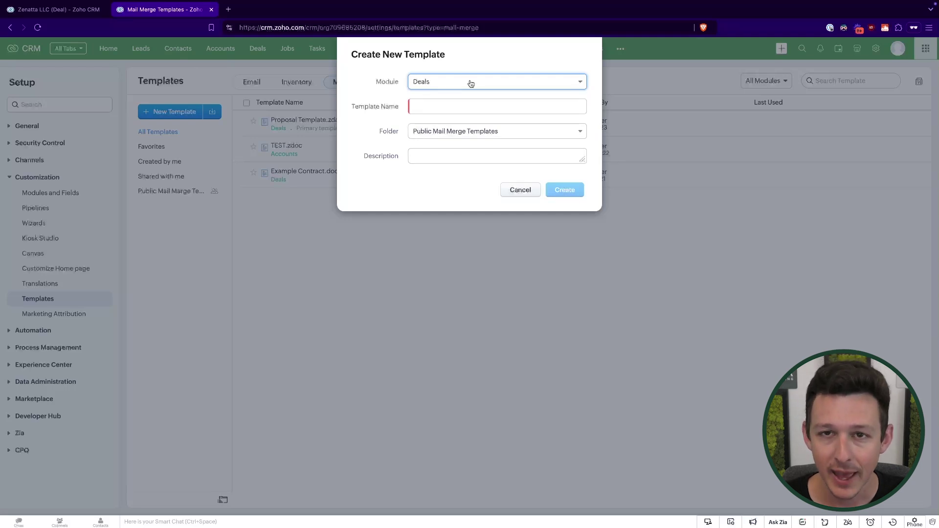
left_click(460, 107)
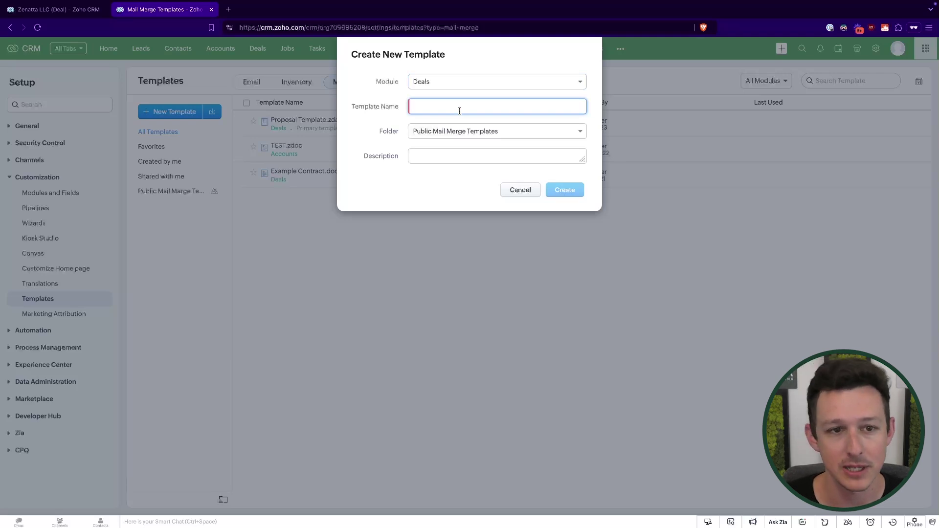
type("Mail Merge Example")
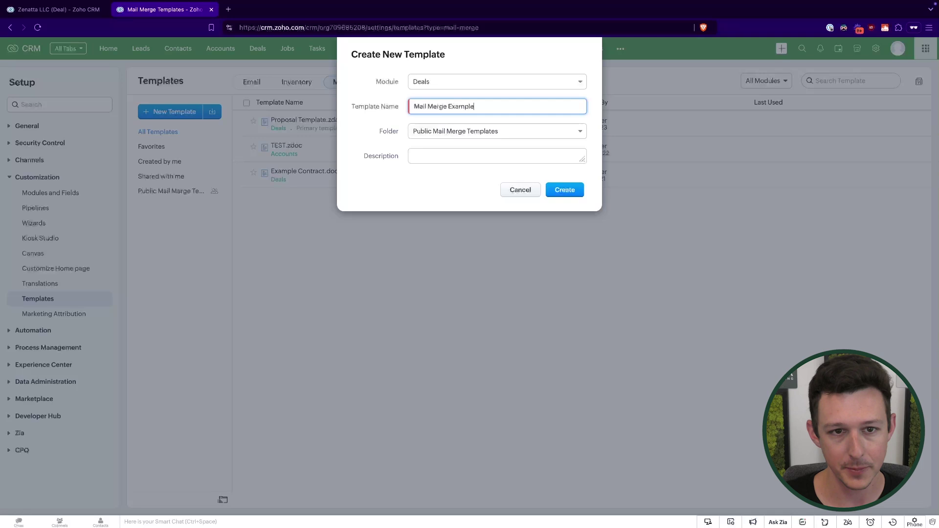
left_click(469, 131)
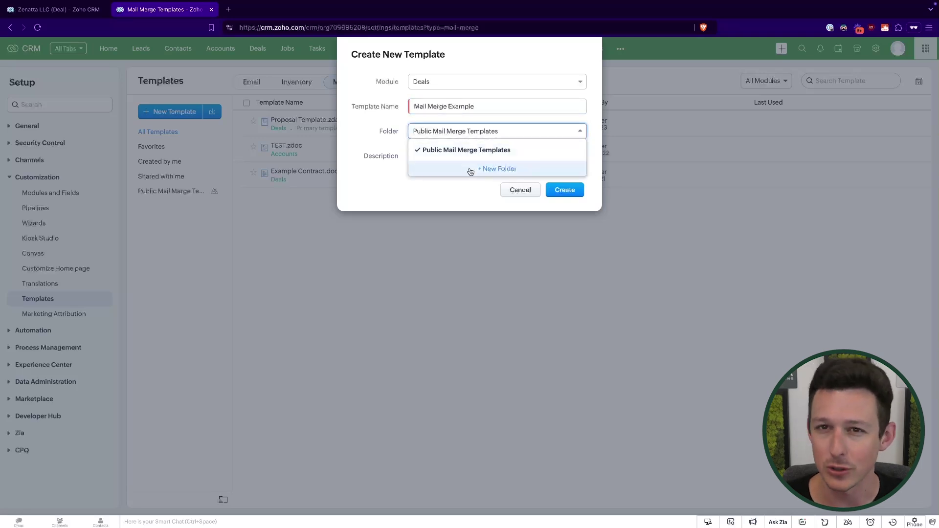
left_click(476, 189)
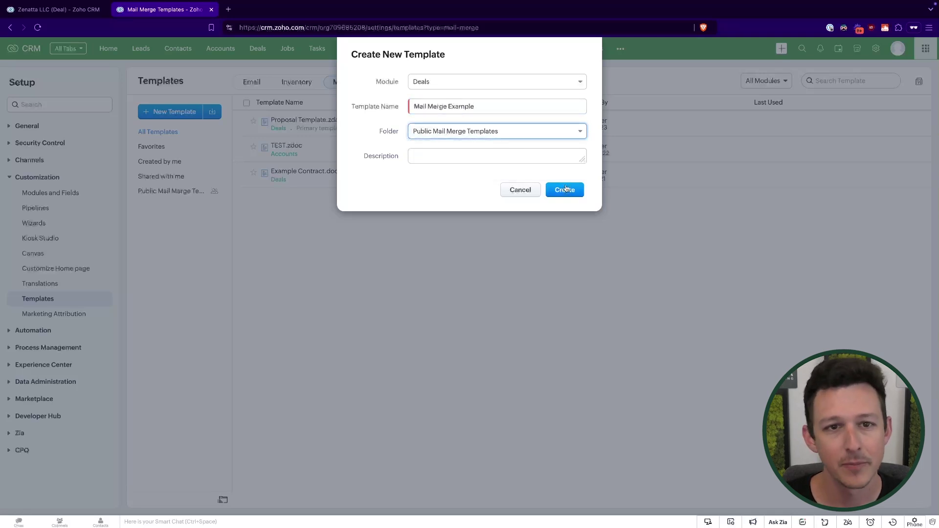
right_click(566, 189)
key("Escape")
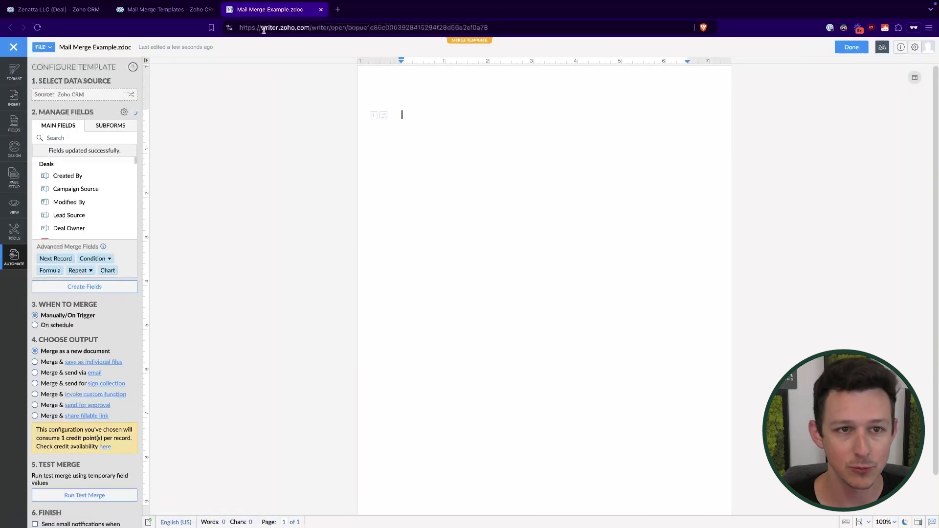
Look through Writer's Format and Insert panels, including signature options, then show Fields.
left_click_drag(264, 30, 322, 30)
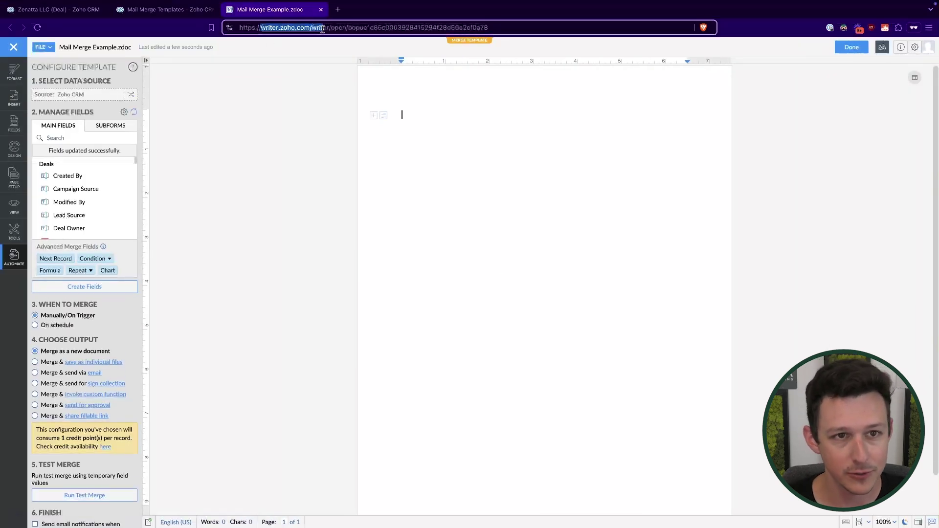
left_click(297, 170)
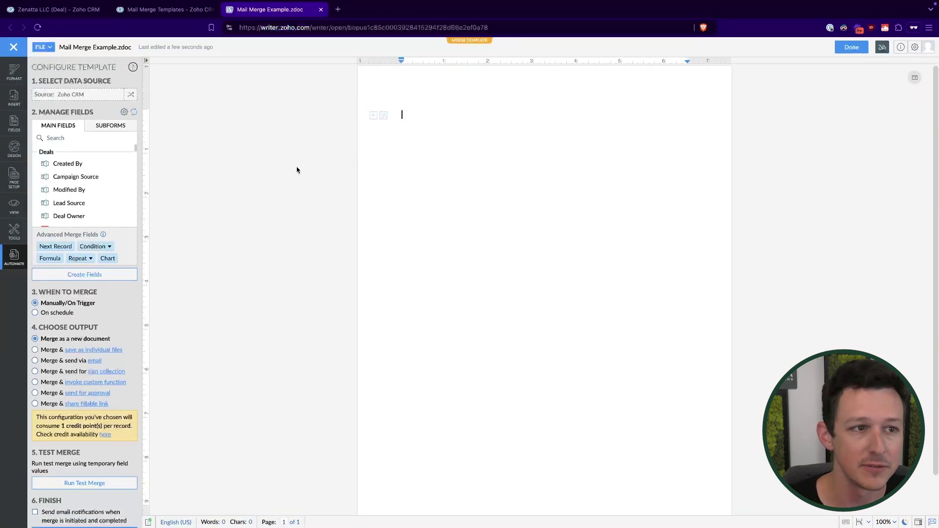
left_click(13, 71)
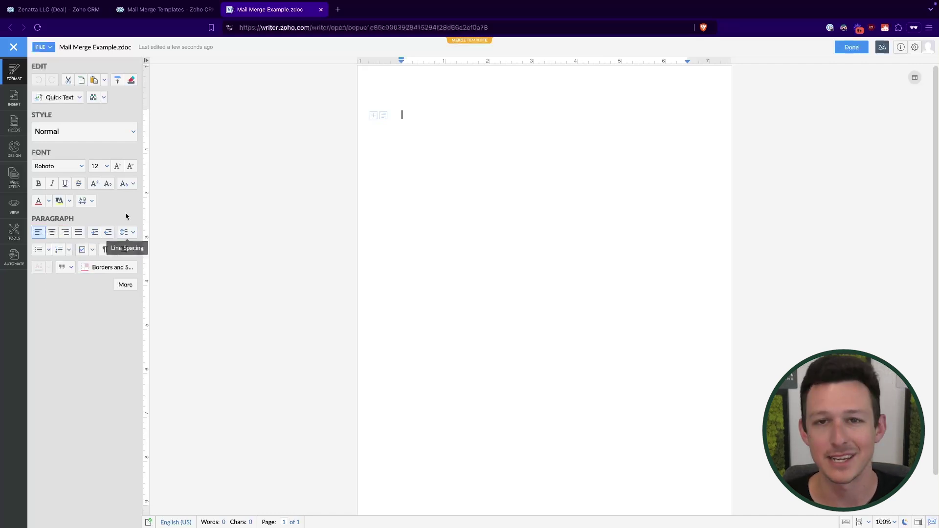
left_click(14, 99)
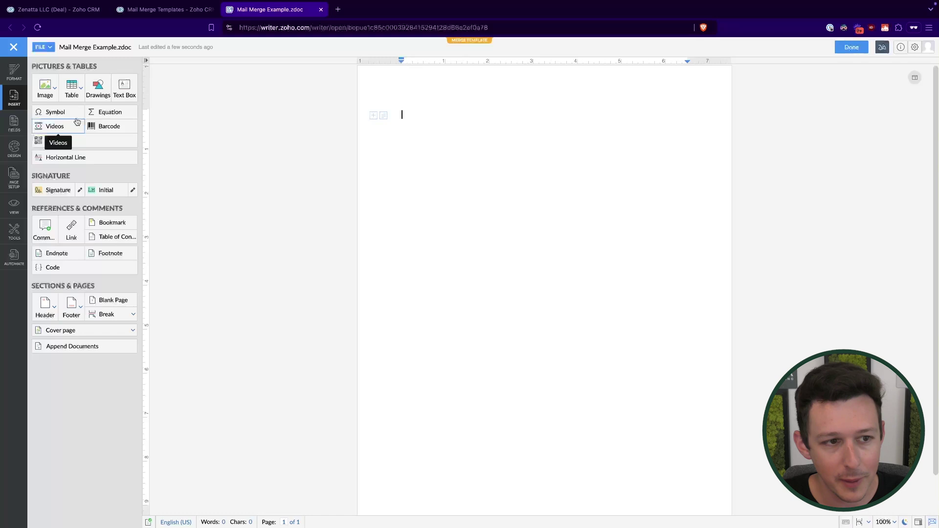
double_click(62, 172)
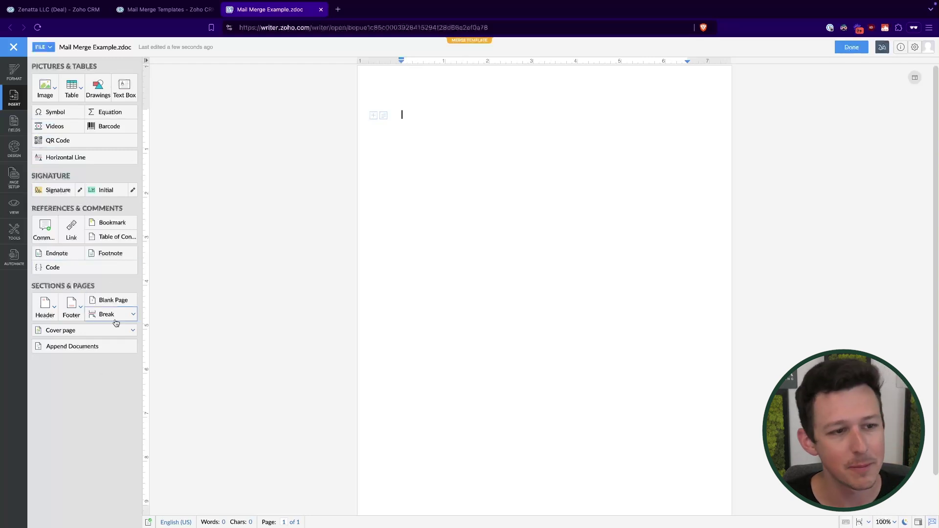
left_click(15, 125)
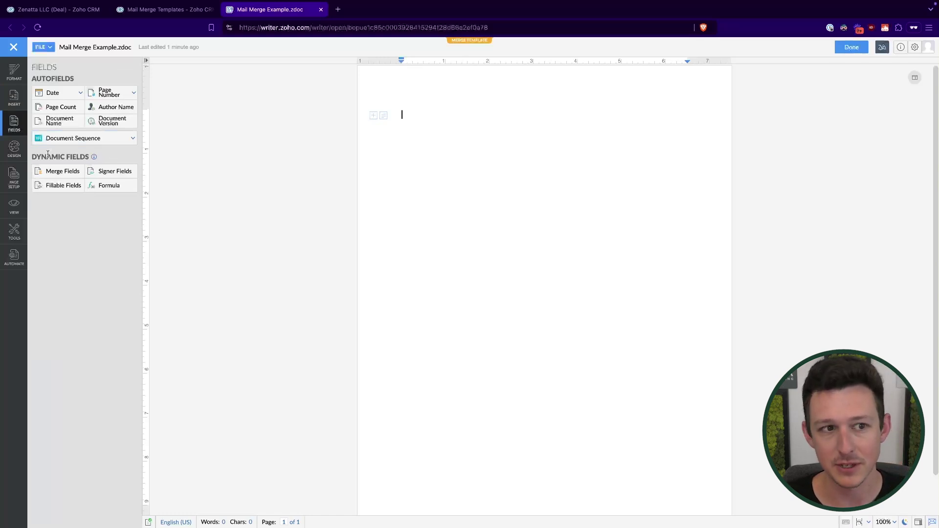
Check the date, page number and merge field choices, then show the Design panel.
left_click(74, 93)
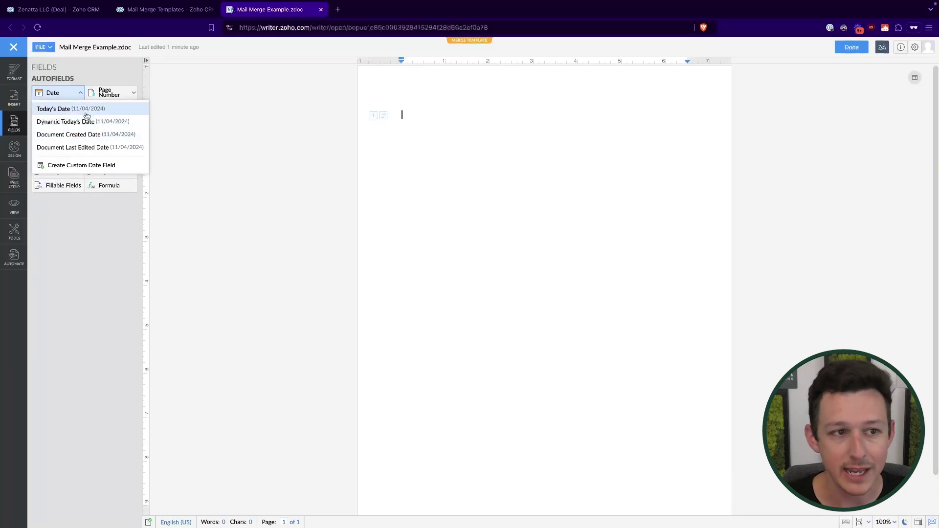
left_click(103, 95)
mouse_move(107, 109)
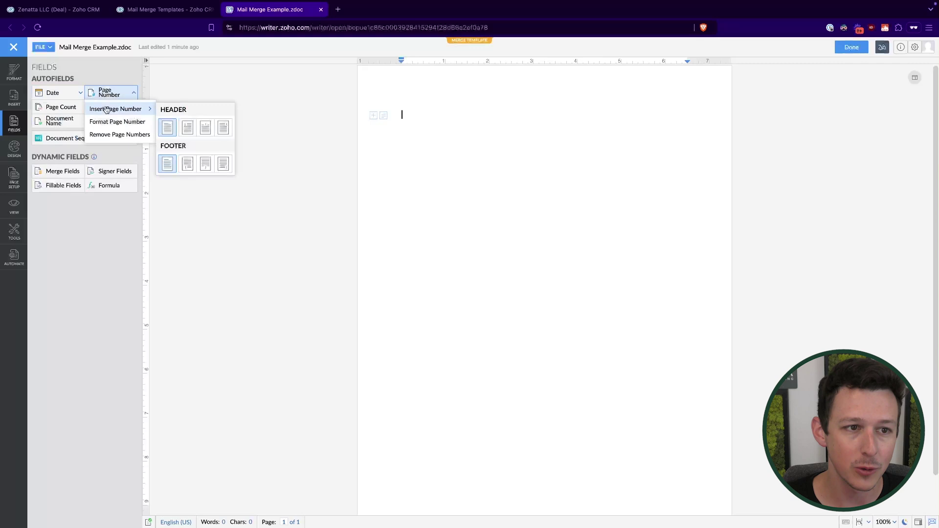
left_click(118, 86)
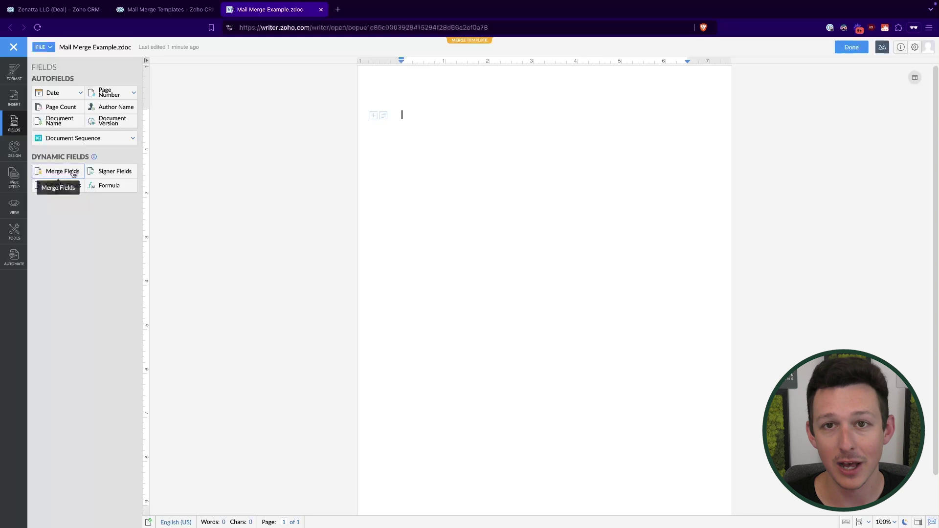
left_click(73, 174)
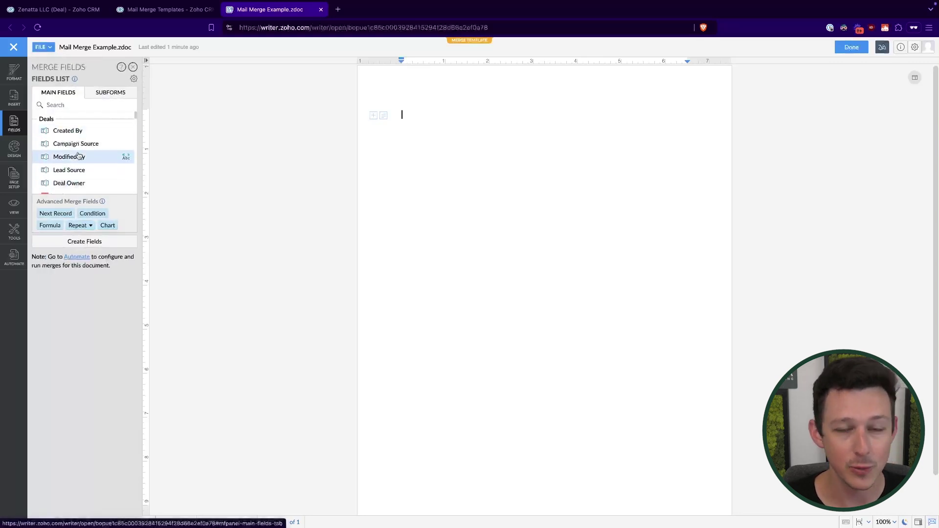
scroll(82, 133, "down", 1)
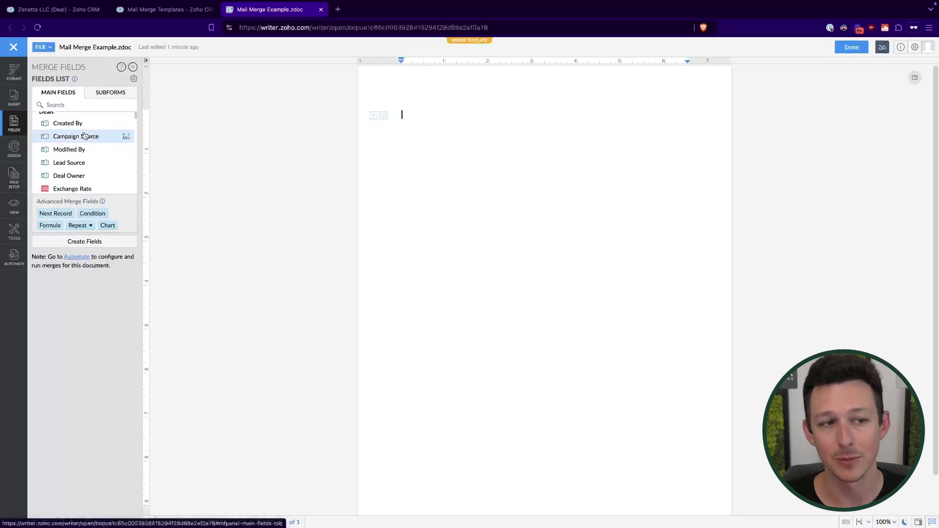
left_click(15, 147)
mouse_move(90, 192)
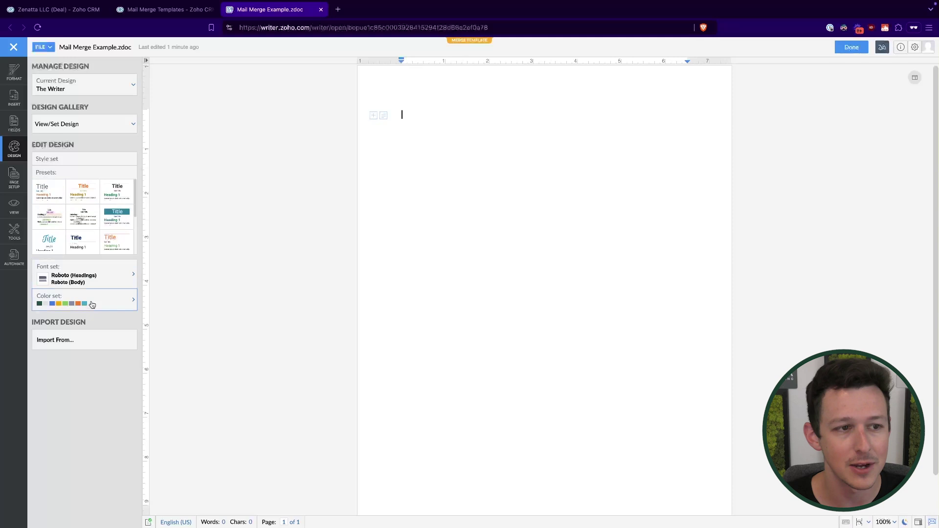
Browse the Page Setup, View and Tools panels, then return to Configure Template.
left_click(14, 177)
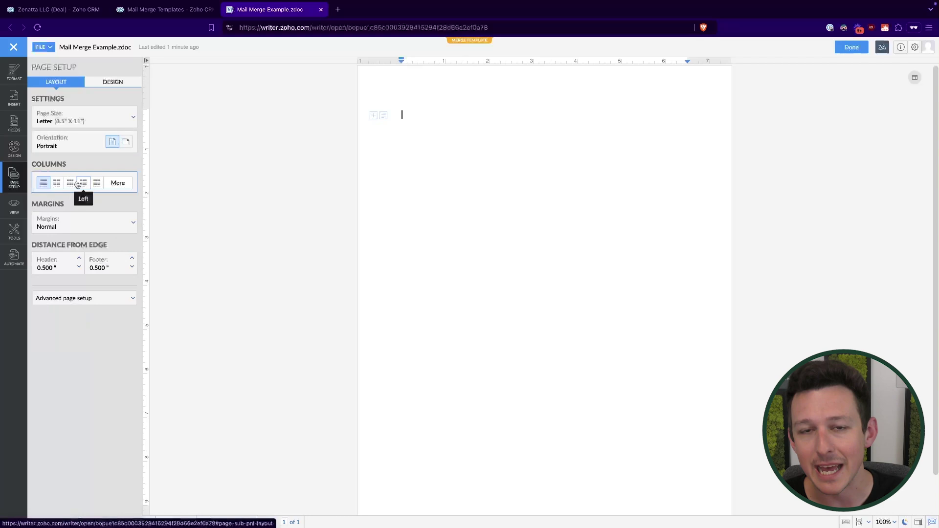
left_click(108, 82)
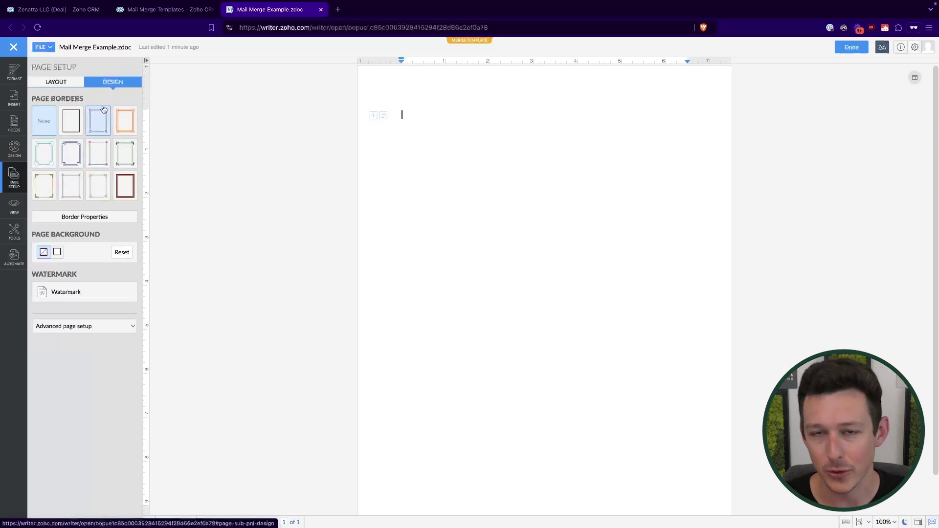
left_click(58, 83)
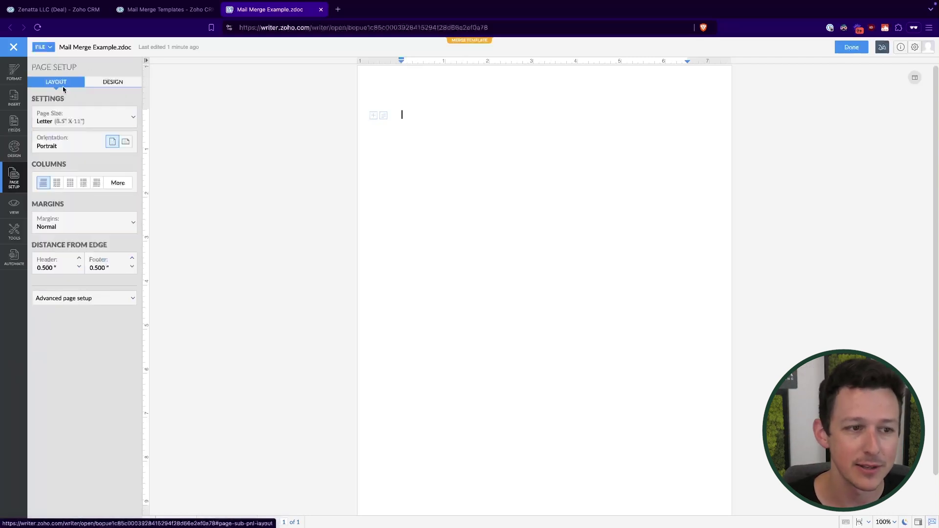
left_click(14, 208)
left_click(20, 234)
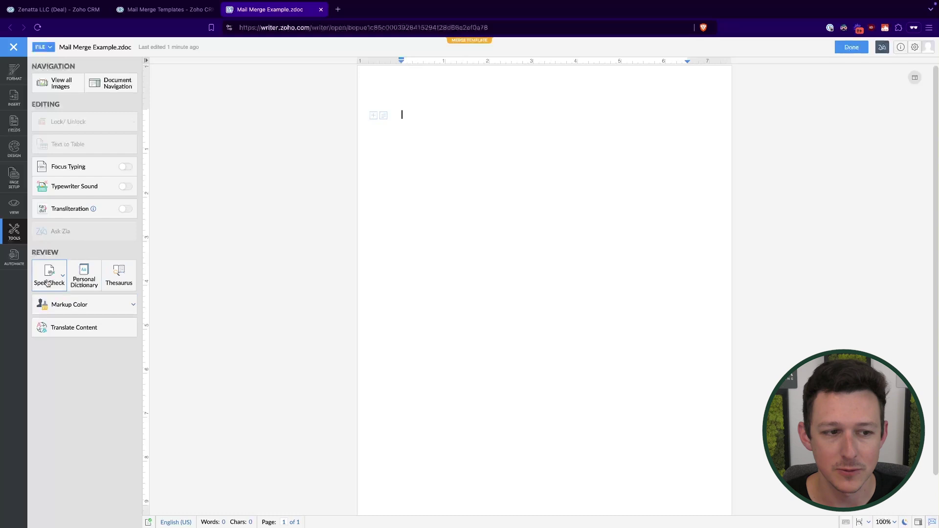
left_click(14, 257)
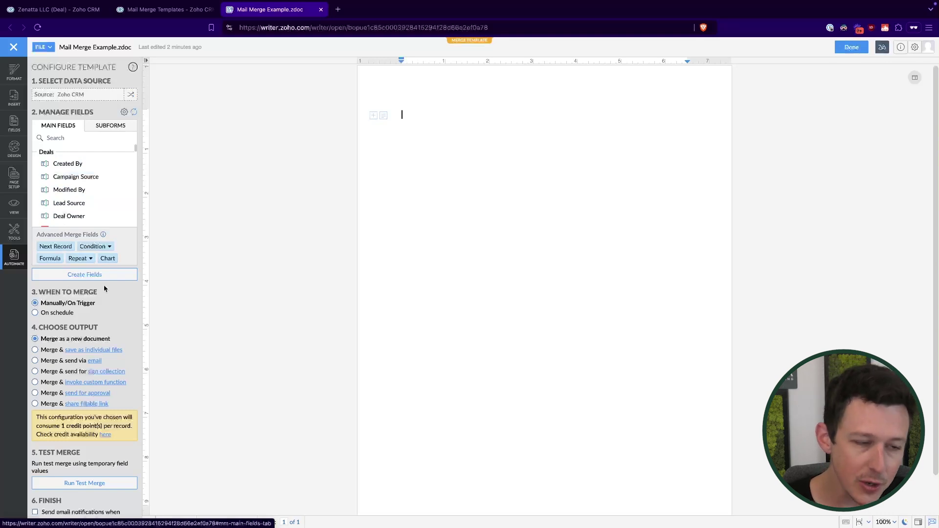
Show the Merge Fields list with Deals fields like Created By and Lead Source.
left_click(14, 131)
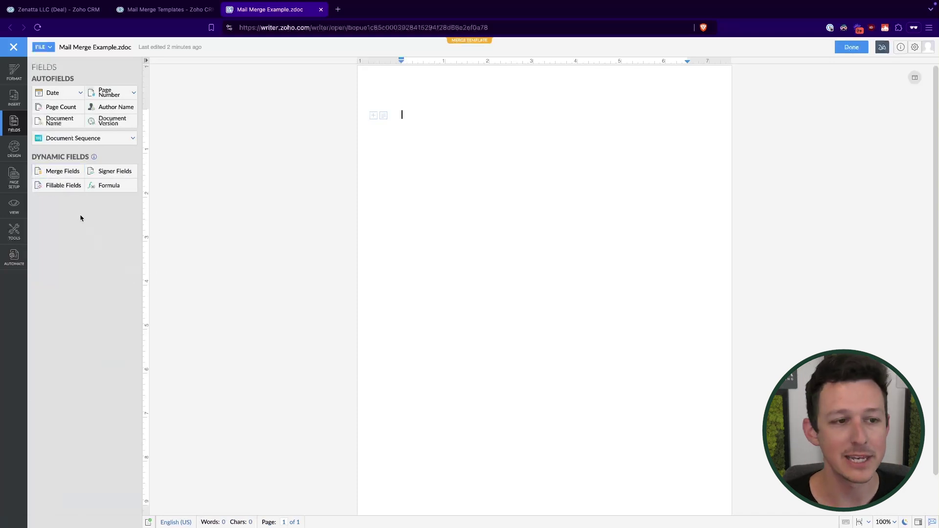
left_click(66, 170)
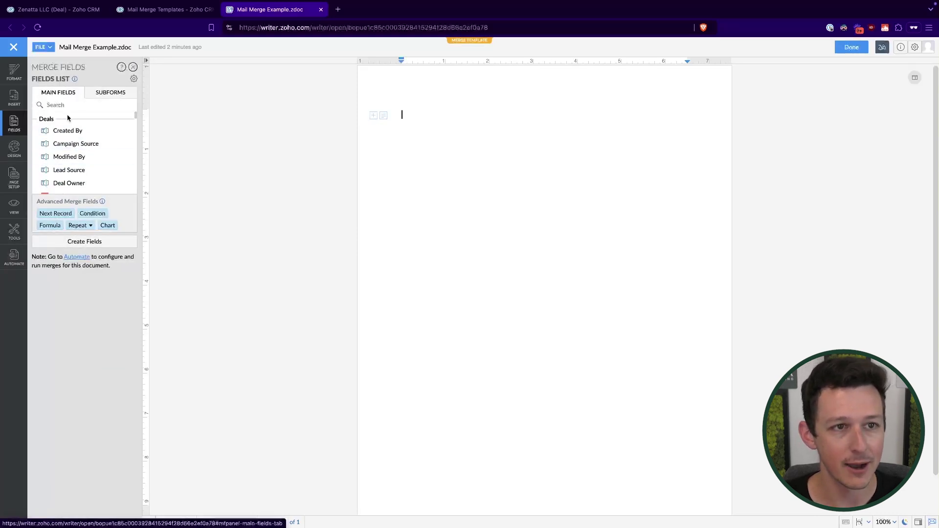
Check the Mail Merge Example.zdoc name on the CRM templates page, then return to Writer.
left_click(148, 9)
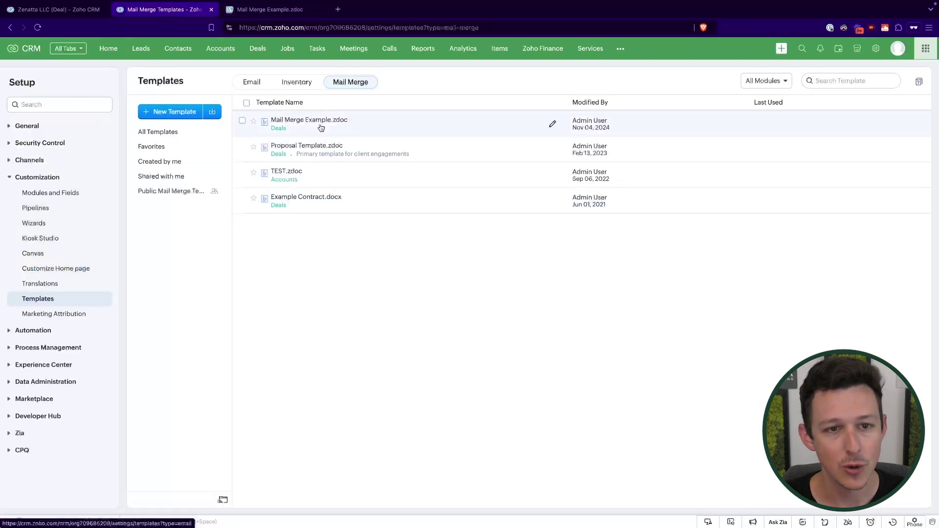
triple_click(288, 133)
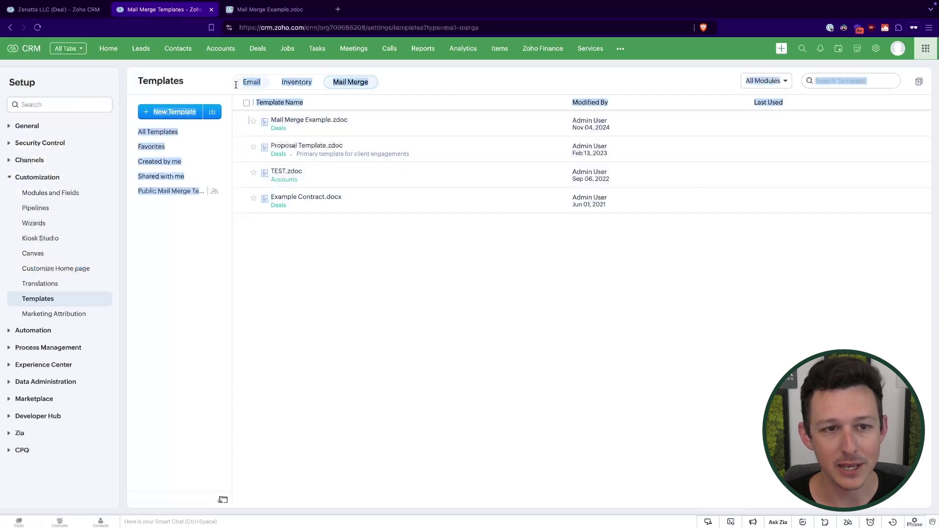
left_click(280, 12)
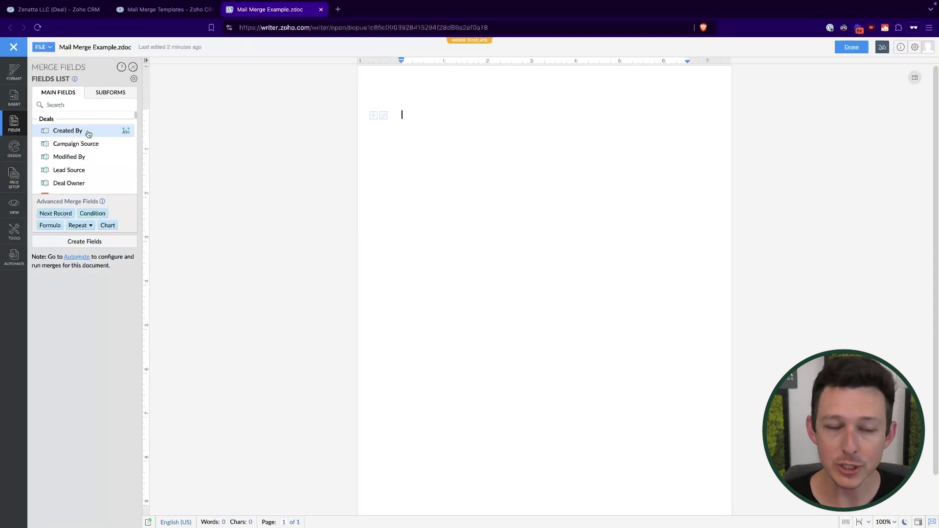
Scroll the merge fields list down to the Accounts group and highlight its header.
scroll(89, 134, "down", 1)
scroll(89, 133, "up", 1)
scroll(89, 133, "down", 3)
scroll(88, 134, "up", 3)
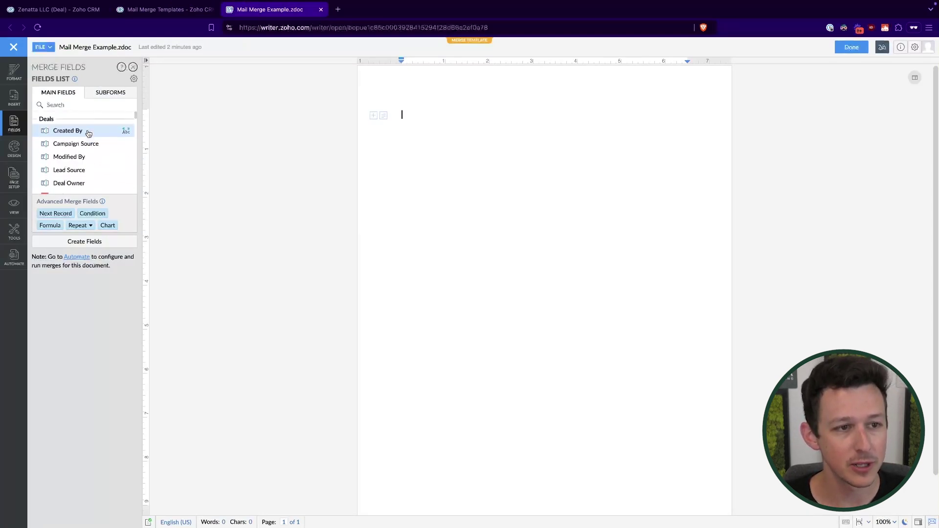
scroll(89, 133, "down", 10)
scroll(88, 134, "up", 3)
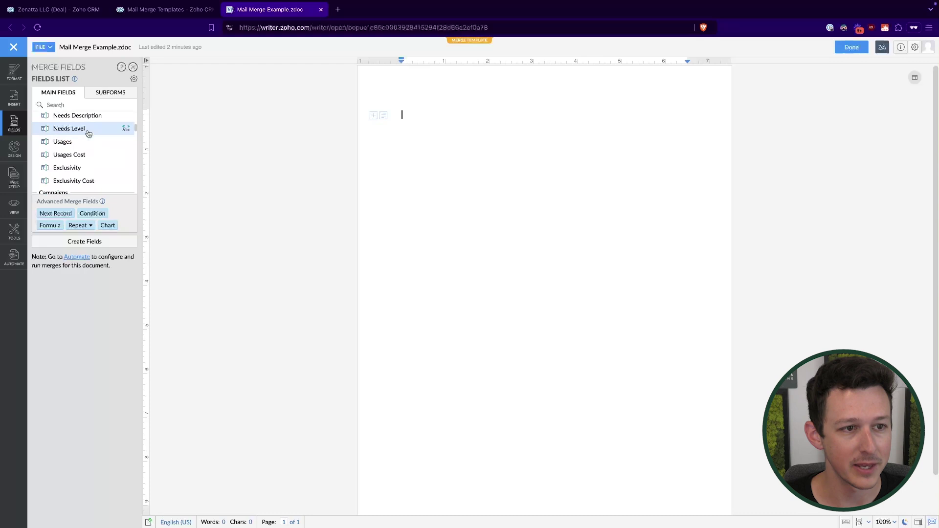
scroll(89, 133, "down", 10)
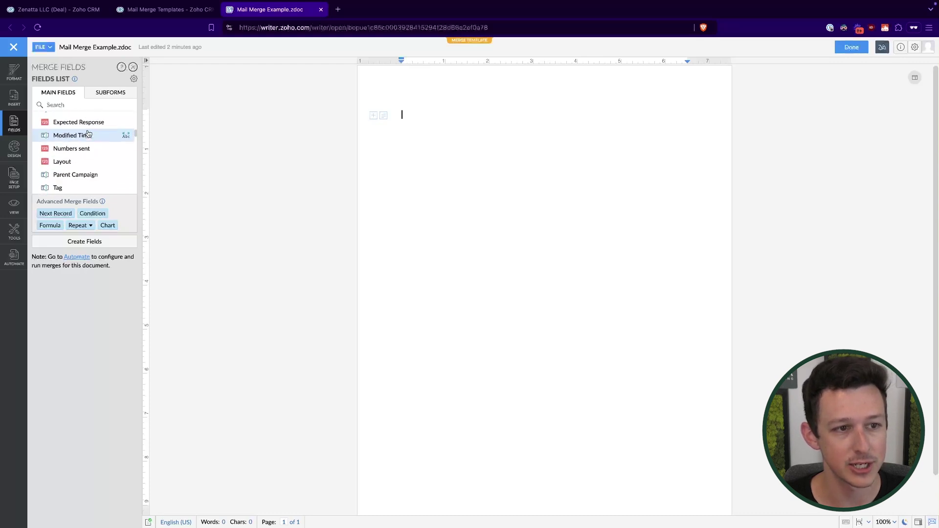
scroll(89, 134, "down", 10)
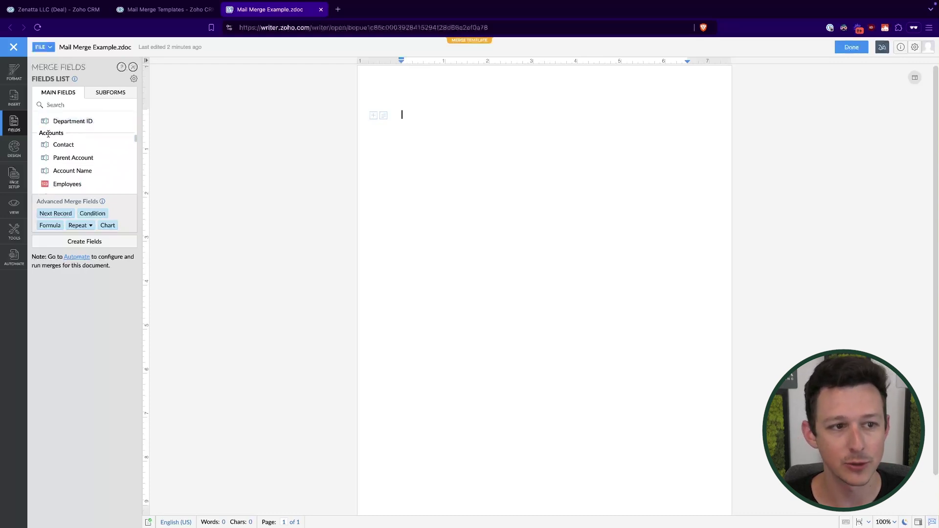
left_click_drag(40, 136, 62, 136)
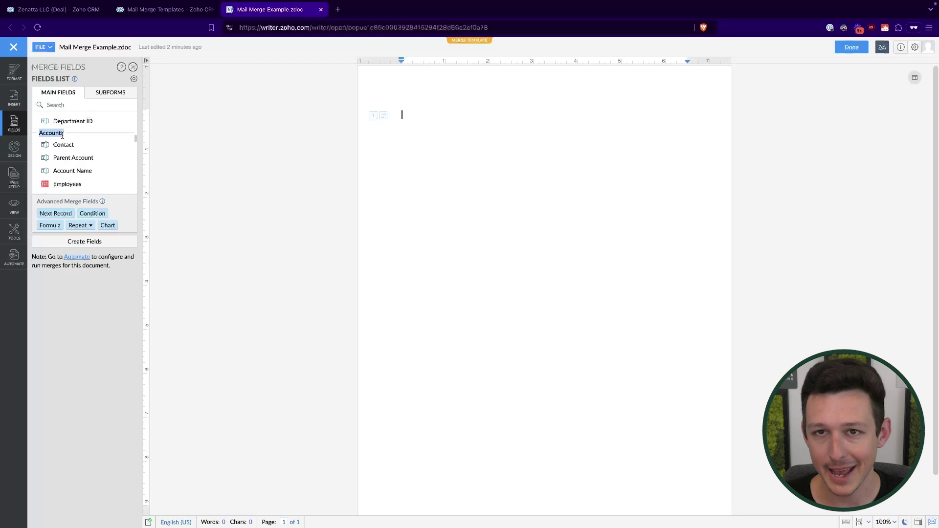
left_click(78, 9)
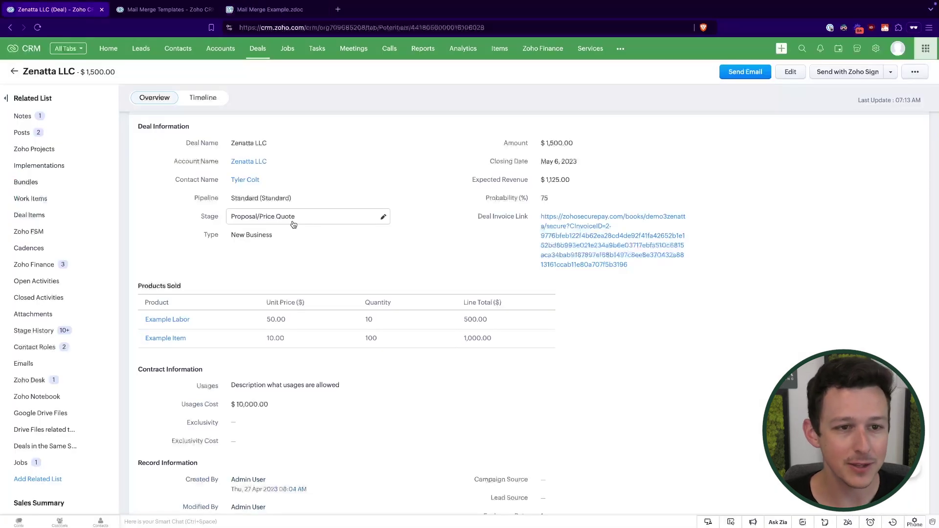
scroll(196, 225, "up", 3)
left_click_drag(174, 236, 309, 236)
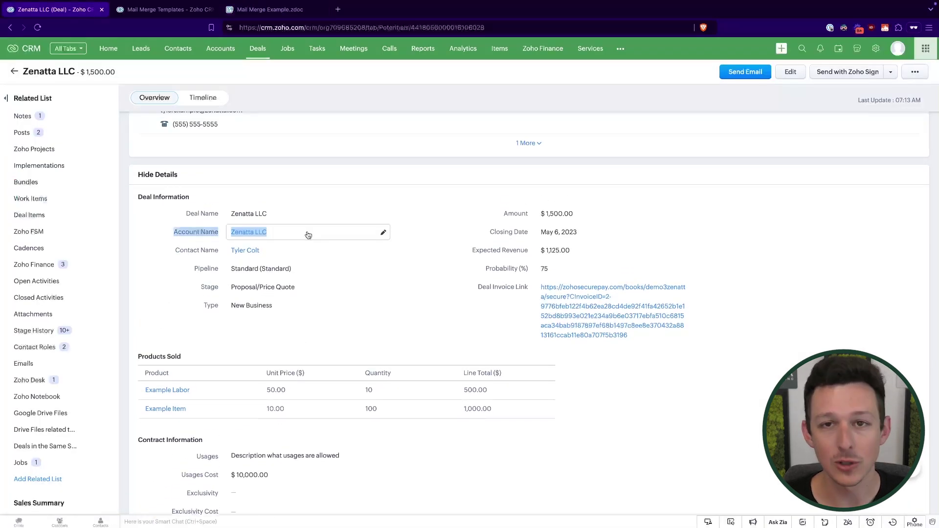
left_click(322, 188)
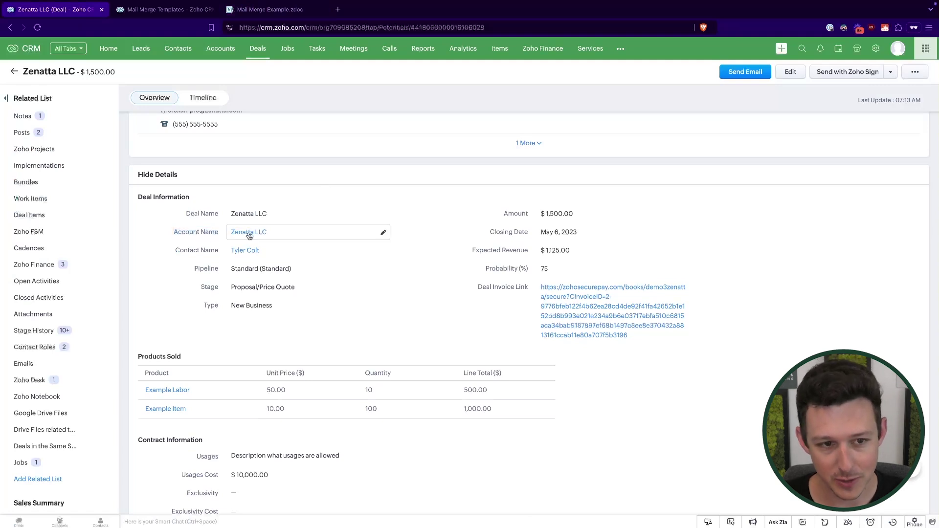
mouse_move(252, 232)
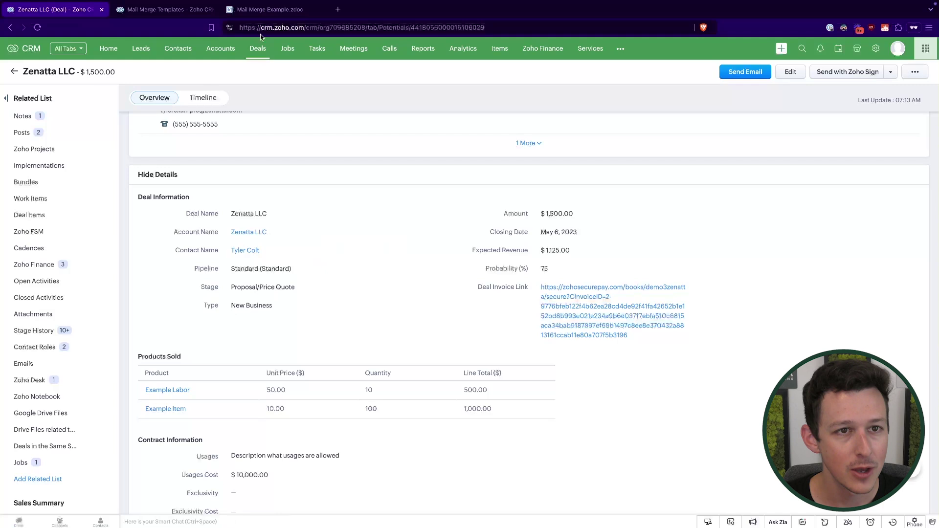
left_click(268, 15)
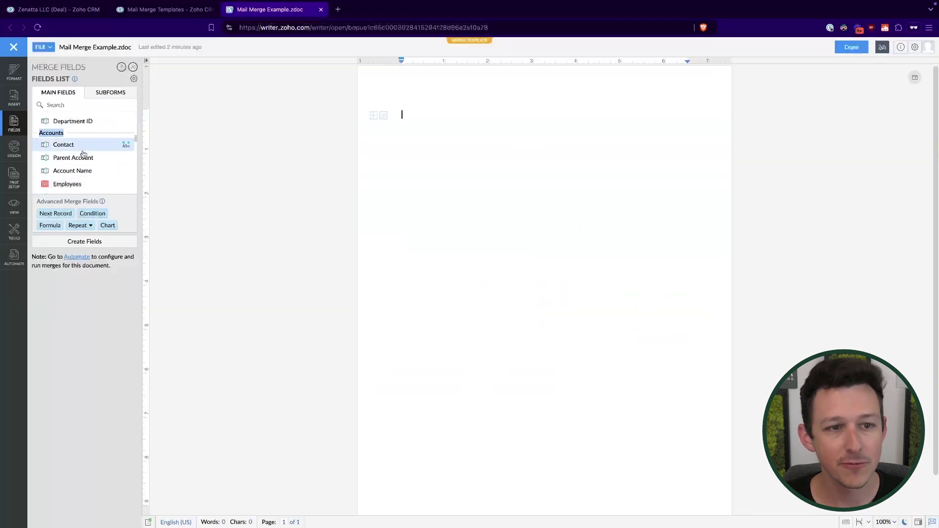
Type 'Prepared for:' and insert the Accounts Account Name merge field below it.
left_click(407, 121)
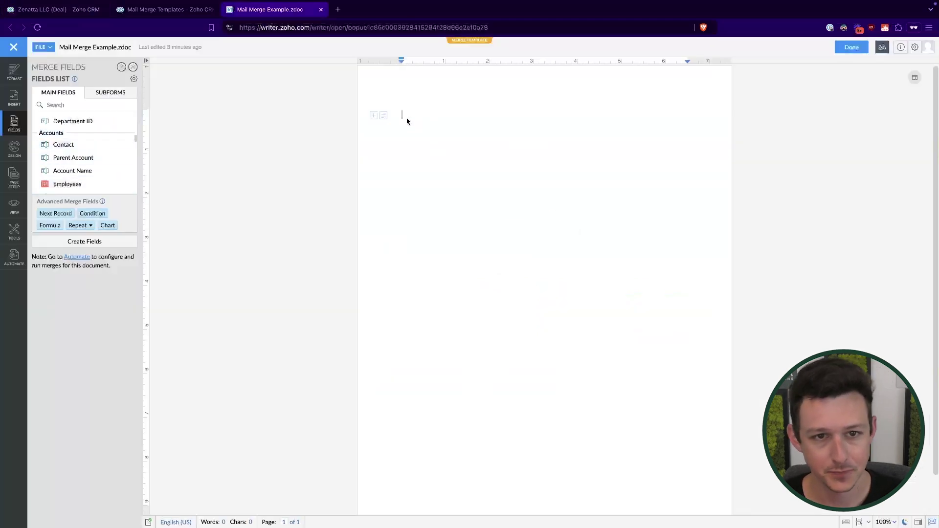
type("Prep")
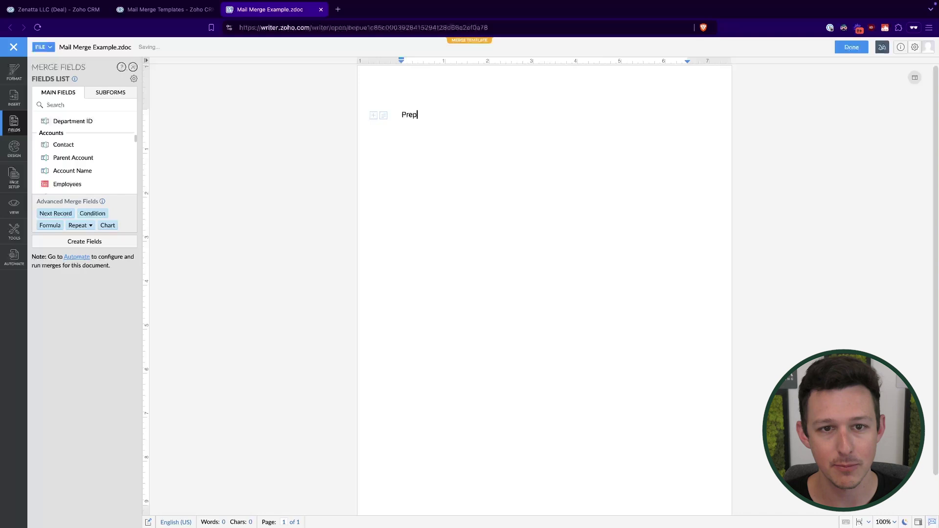
type("ared for:")
key("Return")
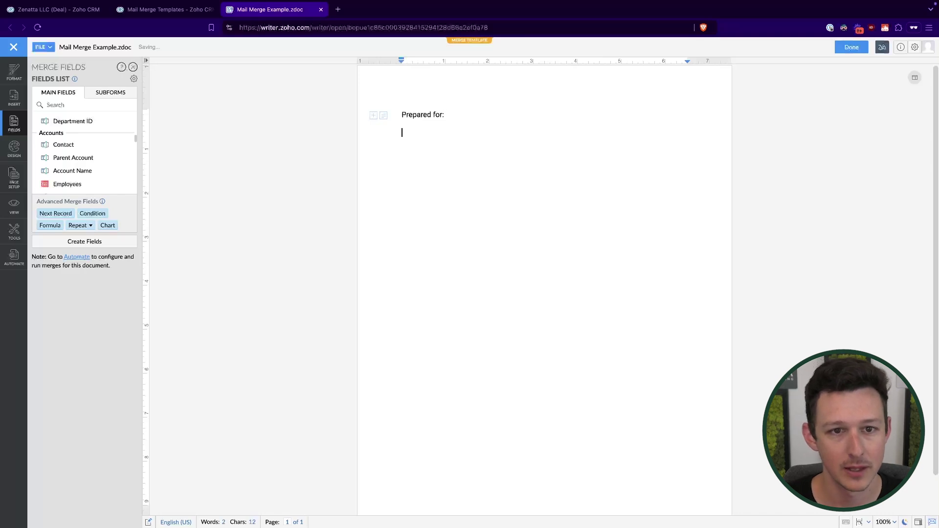
left_click(85, 171)
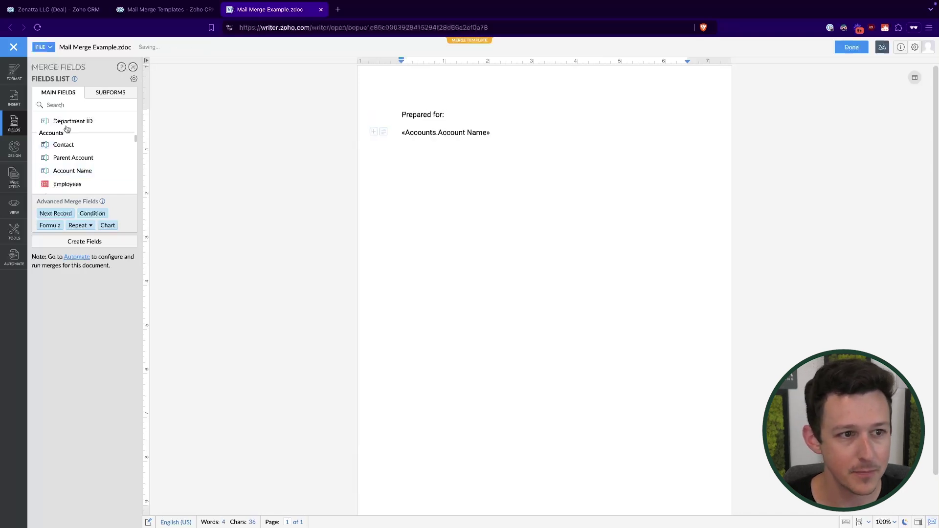
scroll(76, 174, "down", 5)
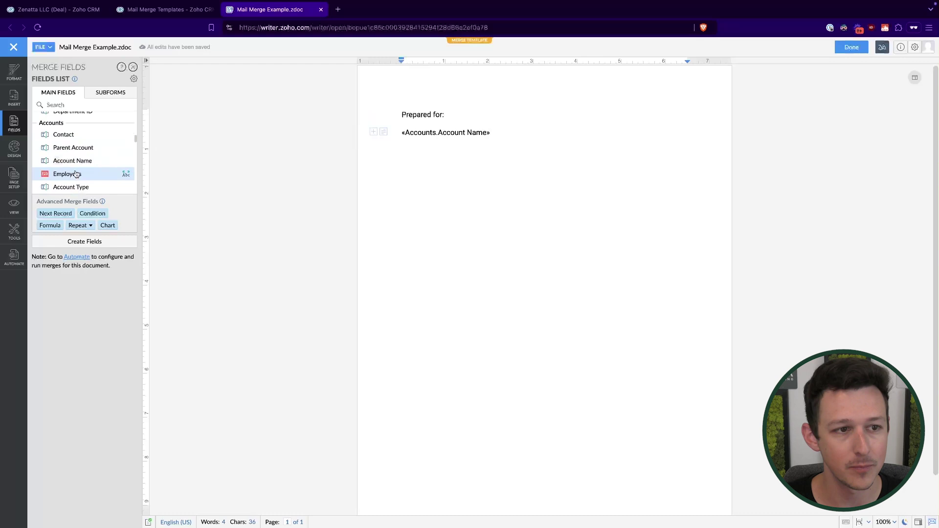
scroll(76, 173, "up", 5)
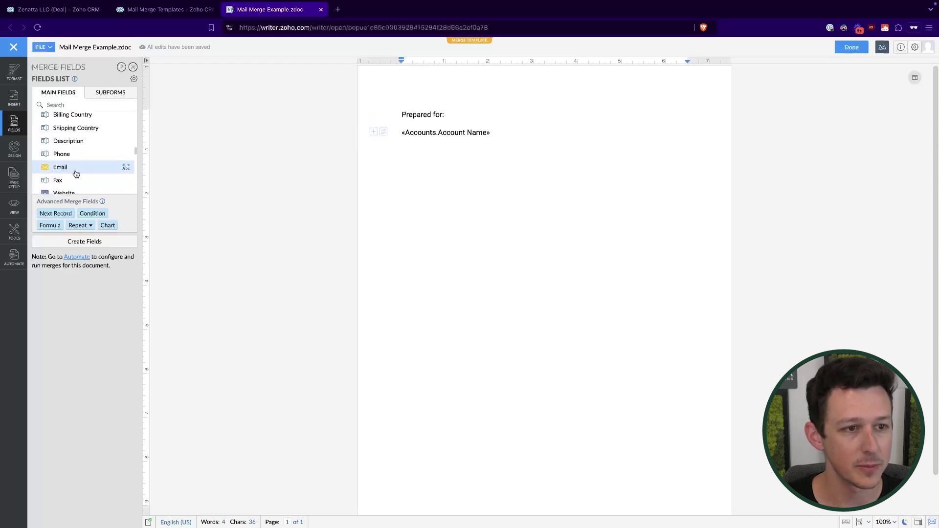
scroll(76, 173, "up", 1)
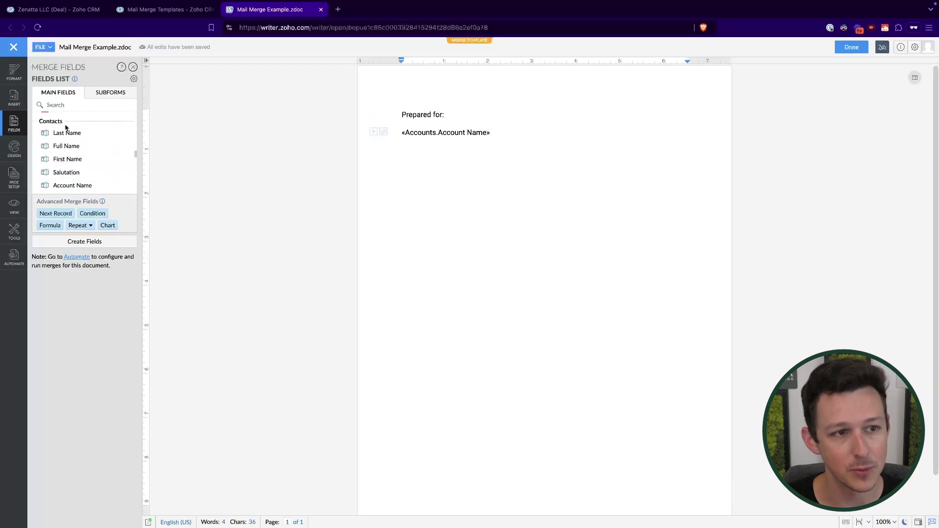
Add the contact's Full Name and Email merge fields on separate lines below.
key("Return")
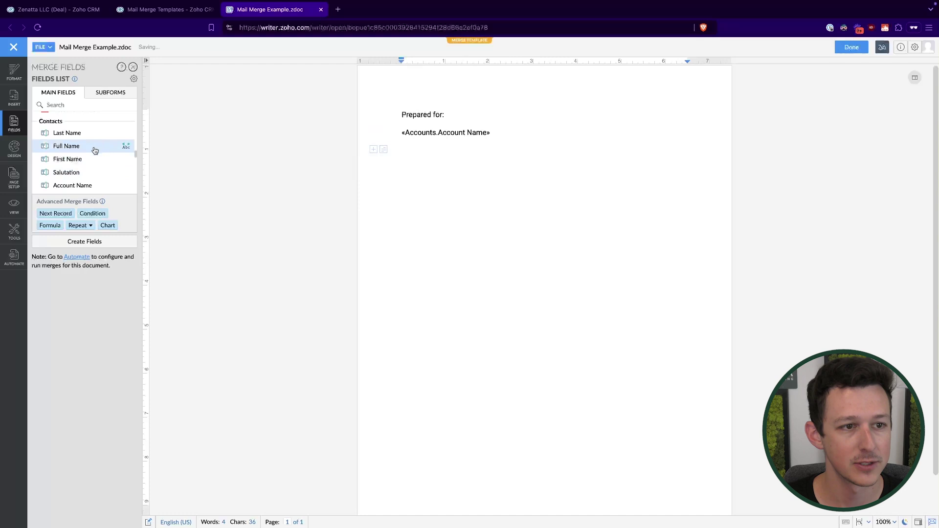
left_click(95, 147)
key("Return")
scroll(69, 186, "down", 5)
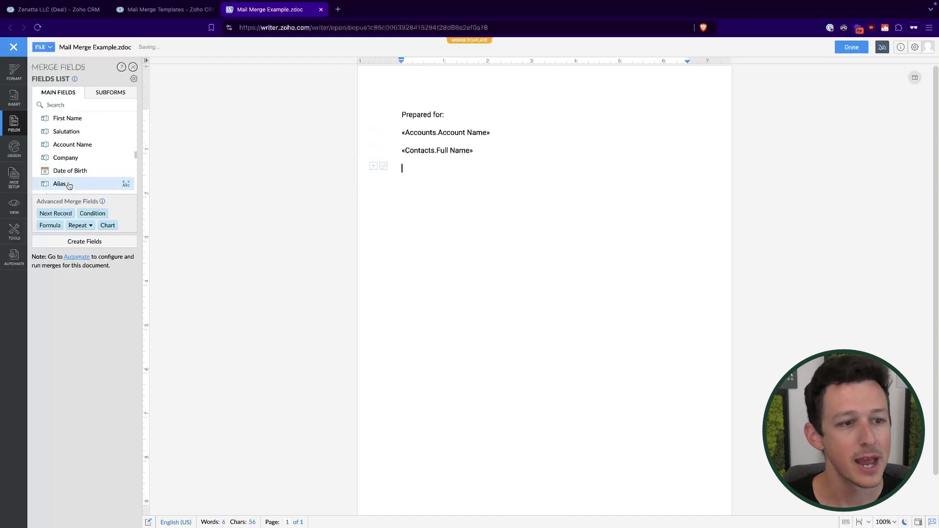
scroll(69, 185, "down", 8)
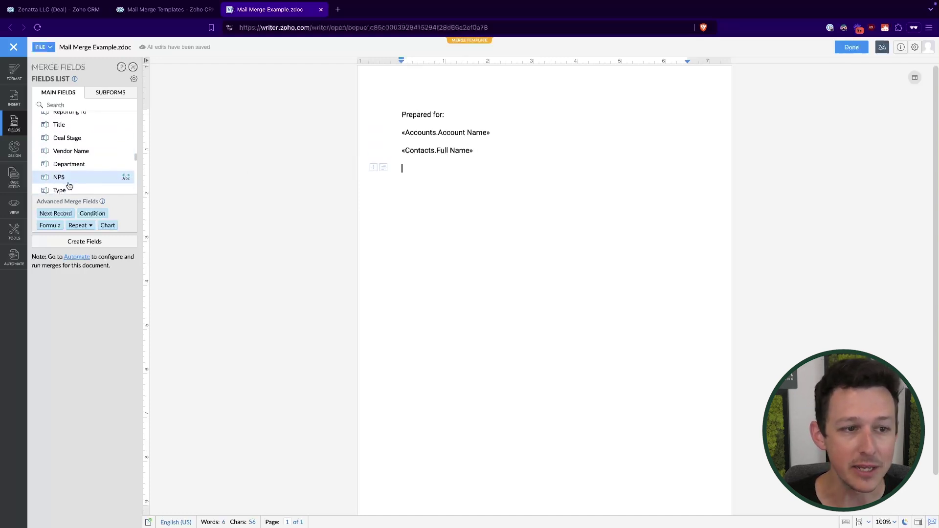
scroll(69, 185, "down", 10)
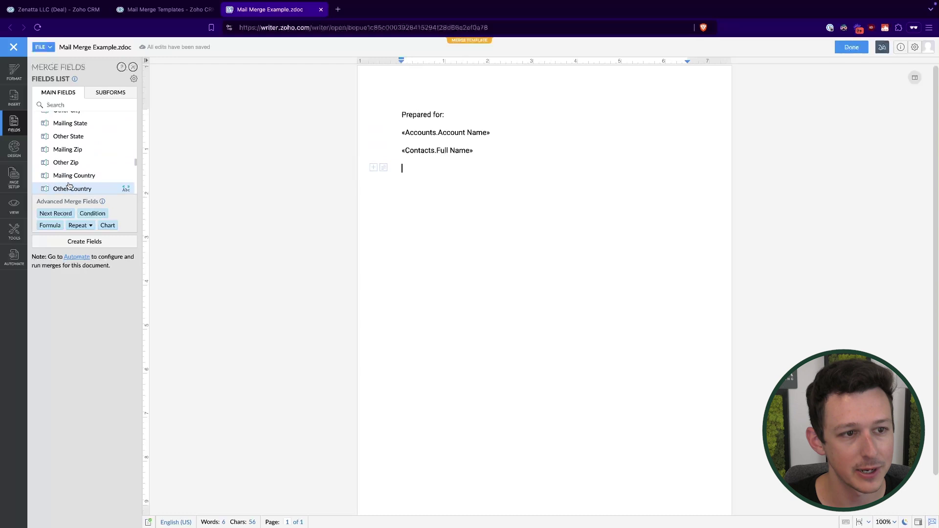
scroll(69, 185, "down", 1)
left_click(69, 167)
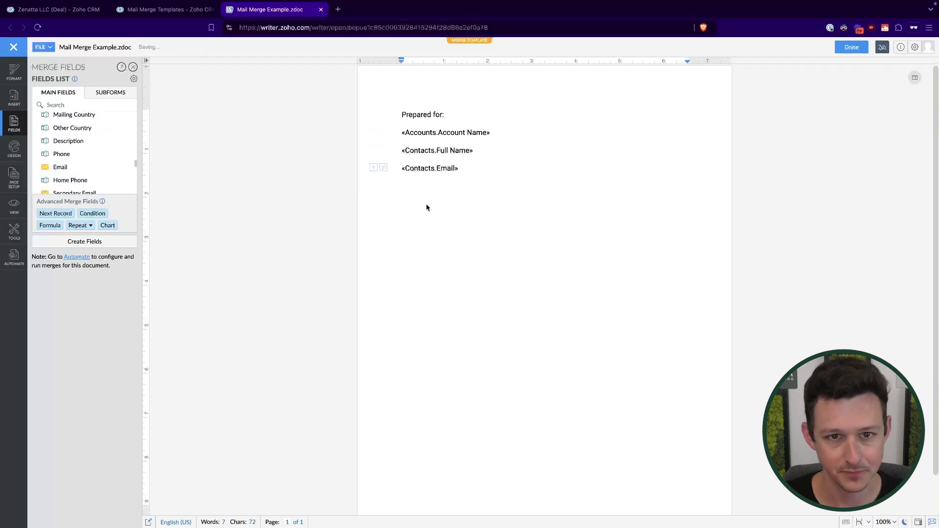
key("Return")
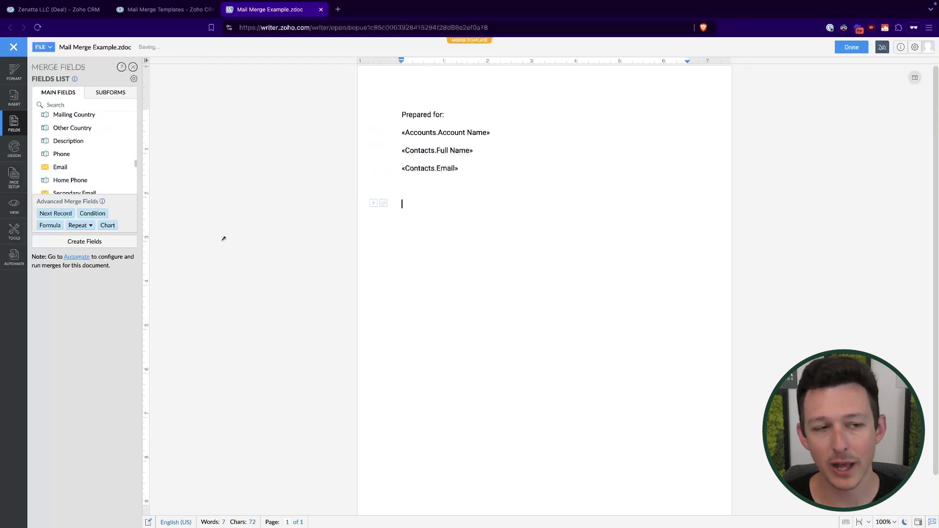
Switch back to the Zenatta LLC deal in Zoho CRM.
scroll(81, 168, "up", 10)
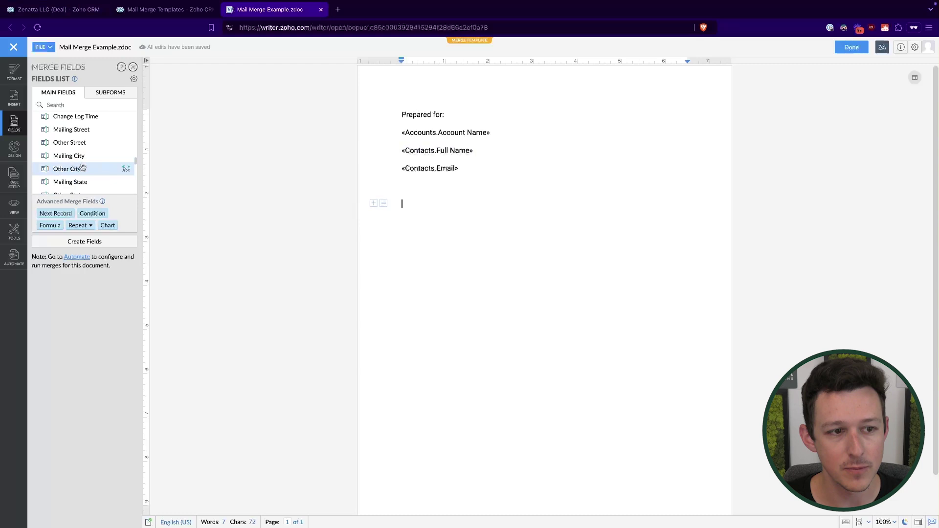
scroll(83, 168, "up", 5)
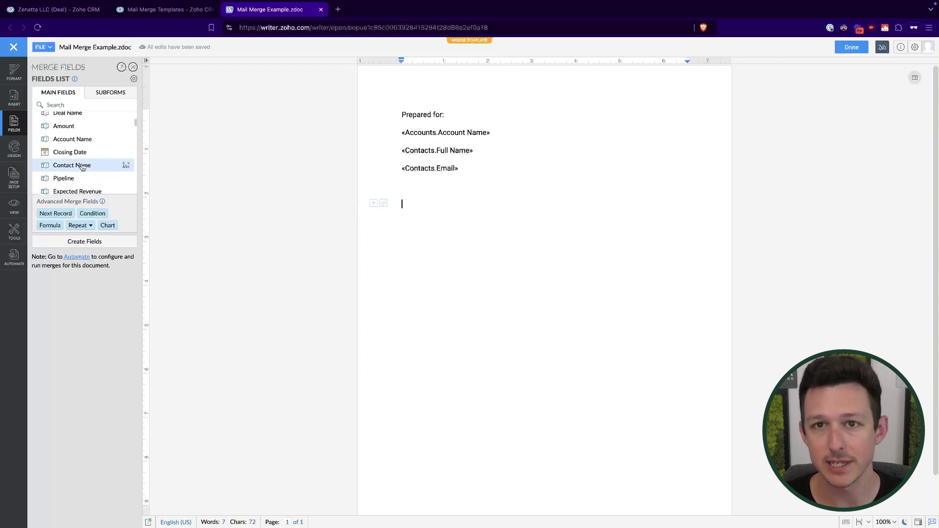
left_click(74, 9)
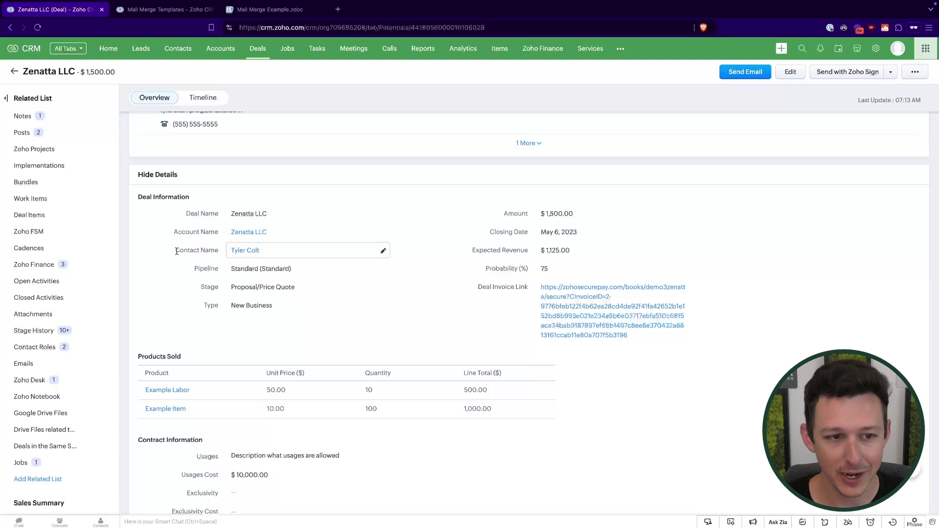
Look over the Zenatta LLC deal's Deal Information and Contract Information sections in Zoho CRM.
left_click_drag(176, 251, 260, 251)
left_click(209, 271)
scroll(235, 270, "down", 5)
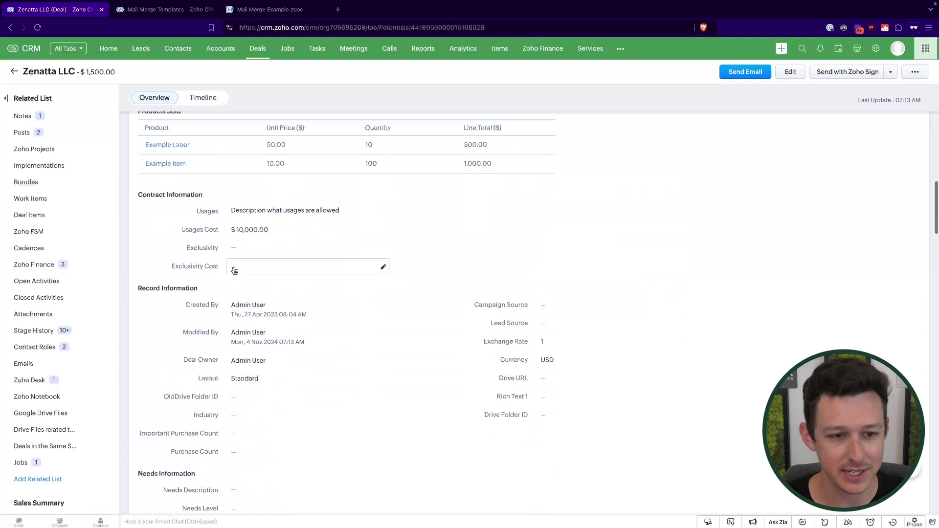
scroll(301, 180, "up", 10)
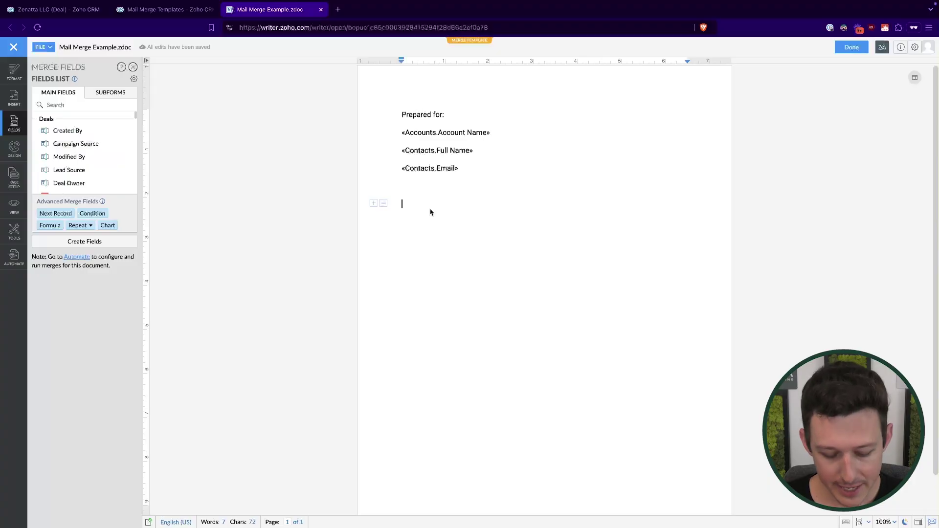
Add an 'Engagement Specifics:' heading and make both it and 'Prepared for:' bold.
type("Engagement")
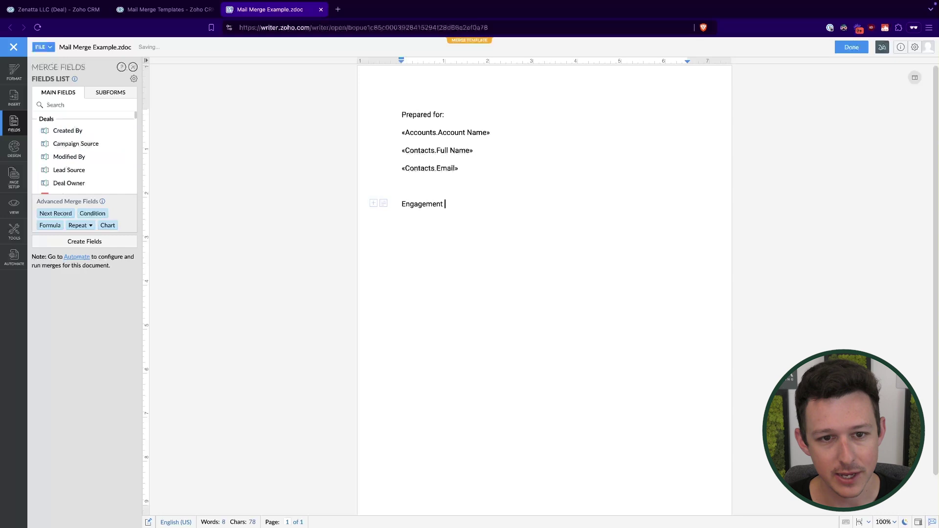
type(" Specifics:")
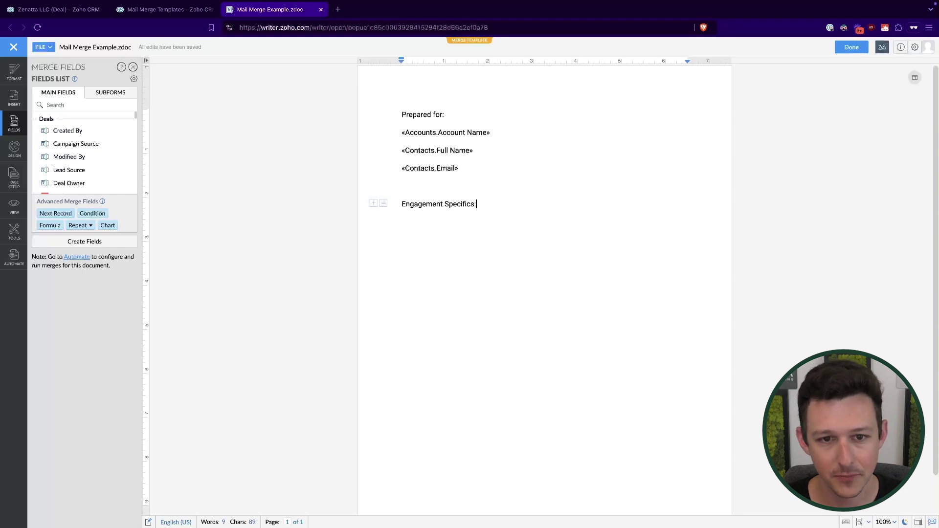
key("Return")
scroll(95, 178, "down", 1)
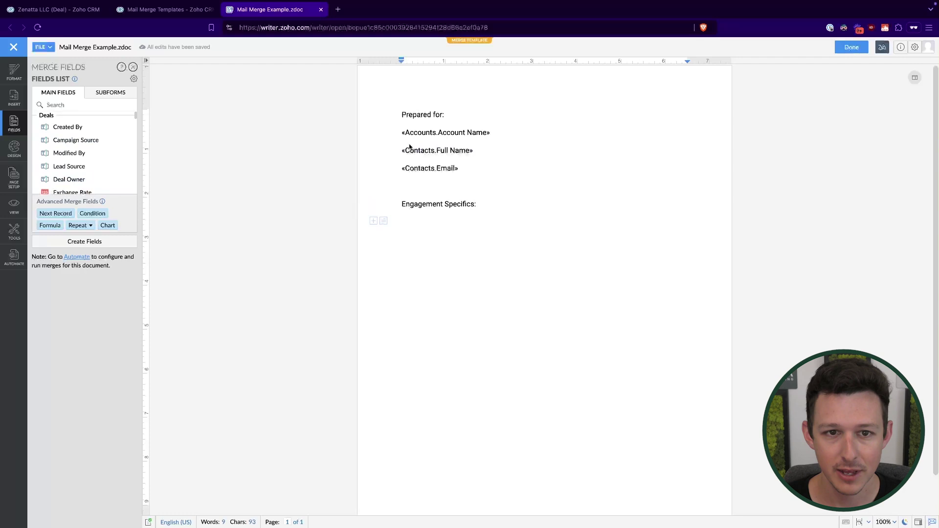
left_click_drag(400, 115, 474, 117)
key("ctrl+b")
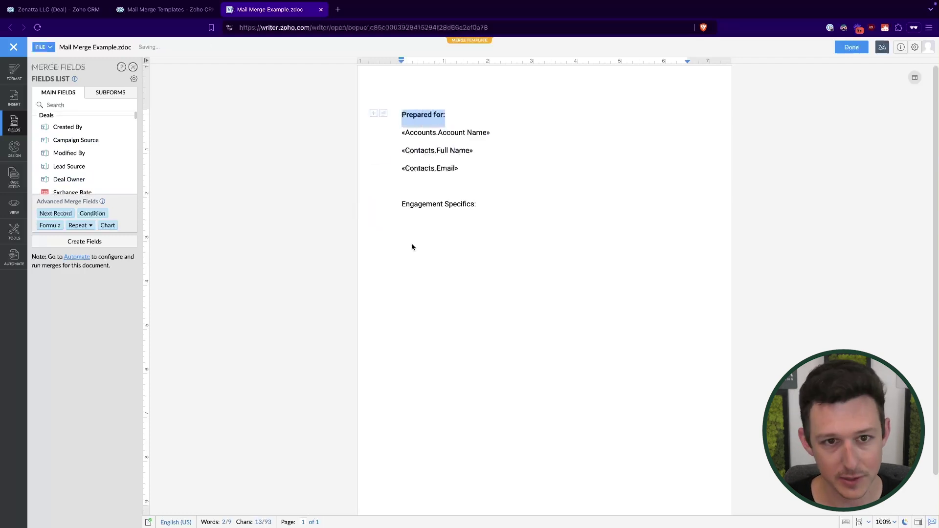
left_click(398, 203)
left_click_drag(399, 203, 491, 205)
key("ctrl+b")
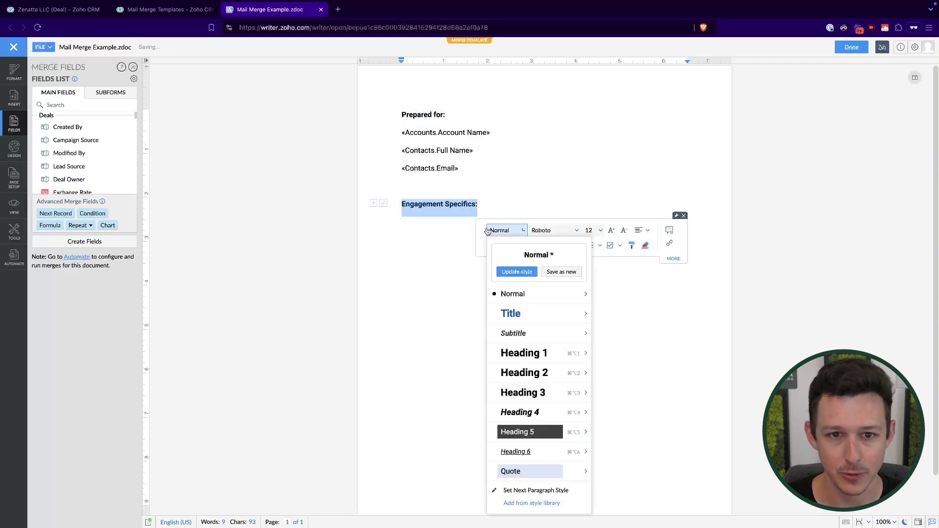
left_click(402, 224)
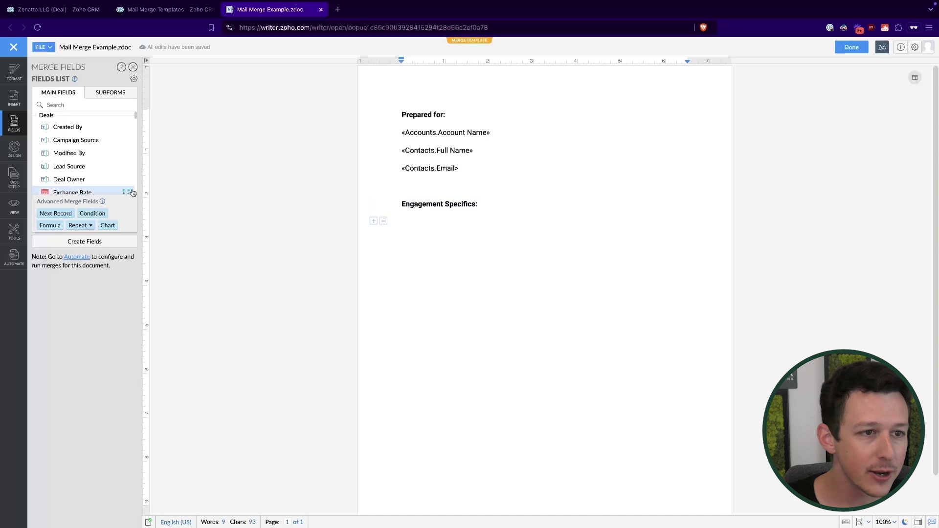
Add a 'Name:' line with the Deal Name field and a 'Total:' line with the deal Amount field.
scroll(103, 163, "down", 5)
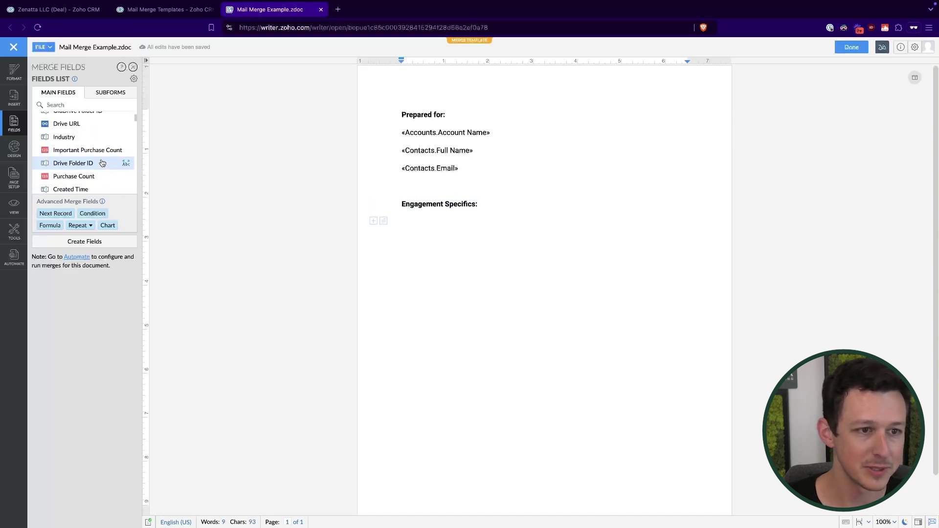
scroll(102, 163, "down", 1)
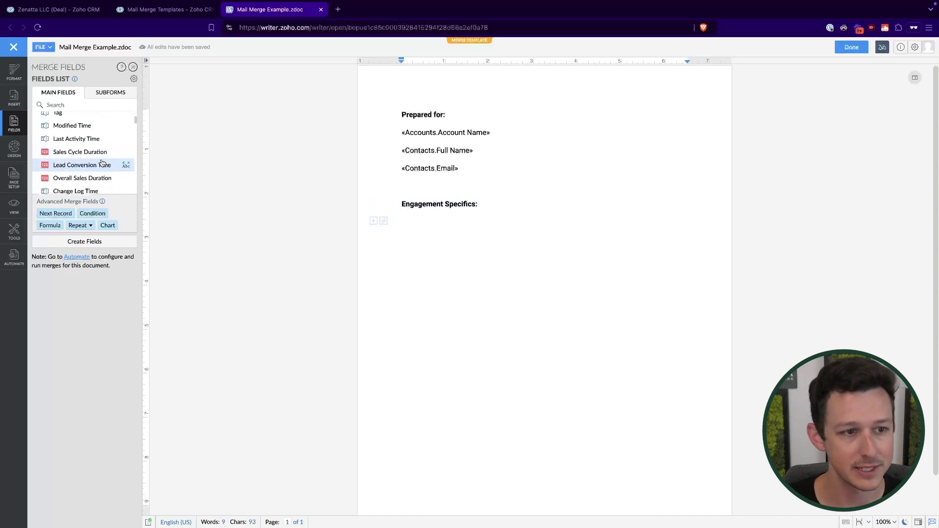
scroll(102, 163, "up", 2)
scroll(102, 163, "down", 3)
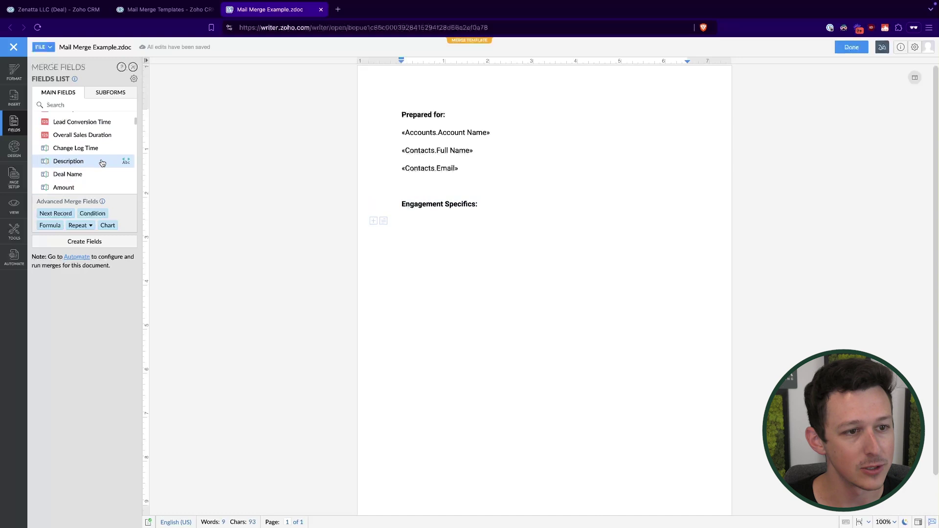
left_click(93, 170)
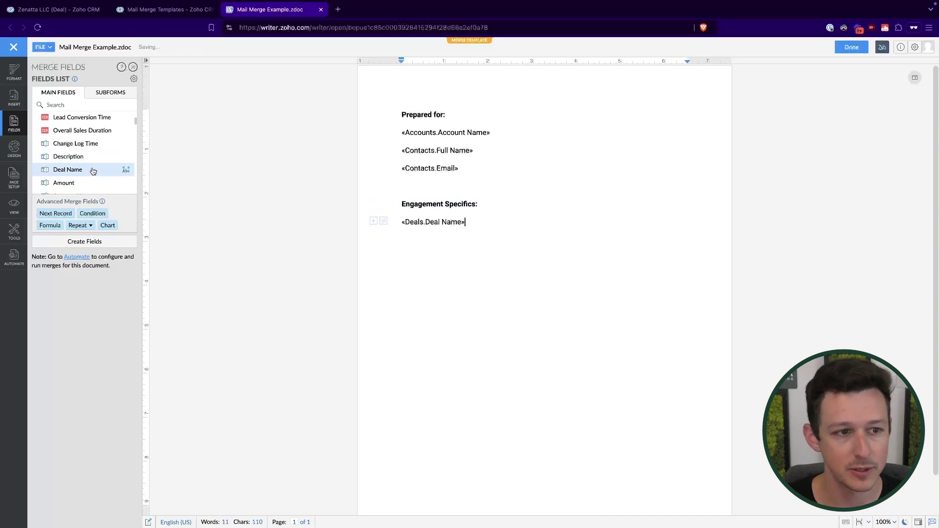
type("Total:")
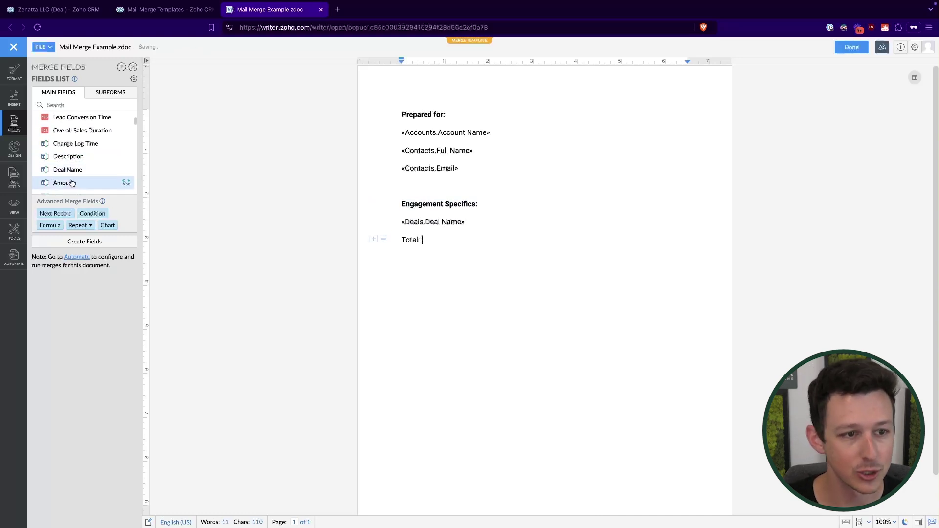
left_click(64, 183)
left_click(401, 227)
type("NAme")
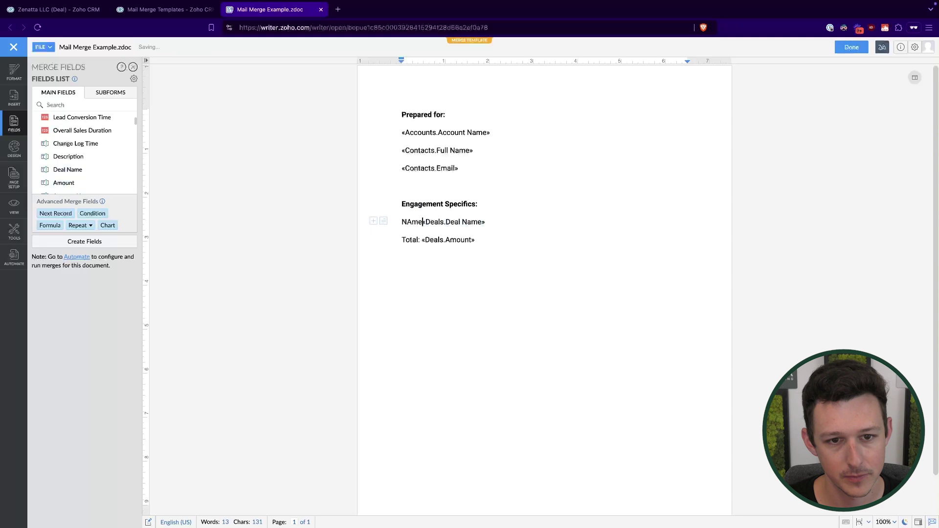
key("BackSpace")
key("BackSpace")
type("ame:")
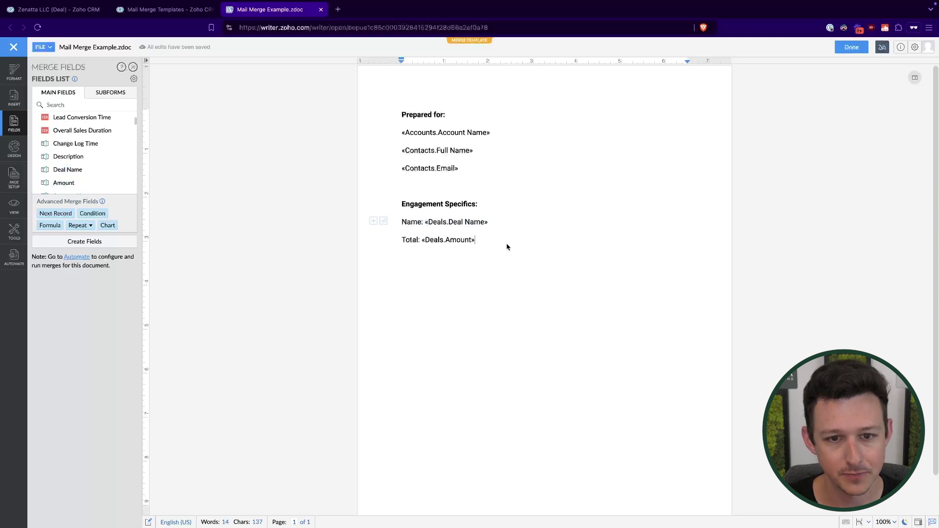
key("Down")
key("Down")
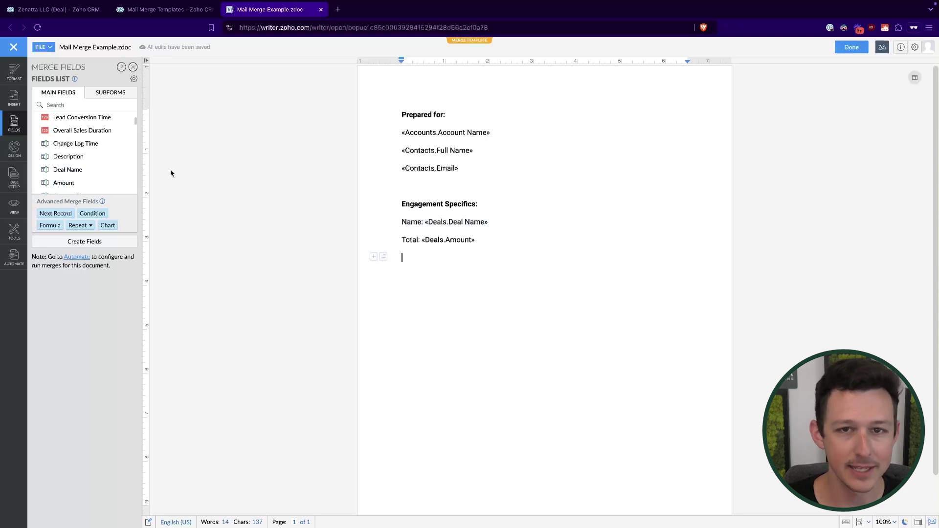
Add a 'Salesperson:' line holding the Deal Owner merge field, then start a new line.
type("Salesperson")
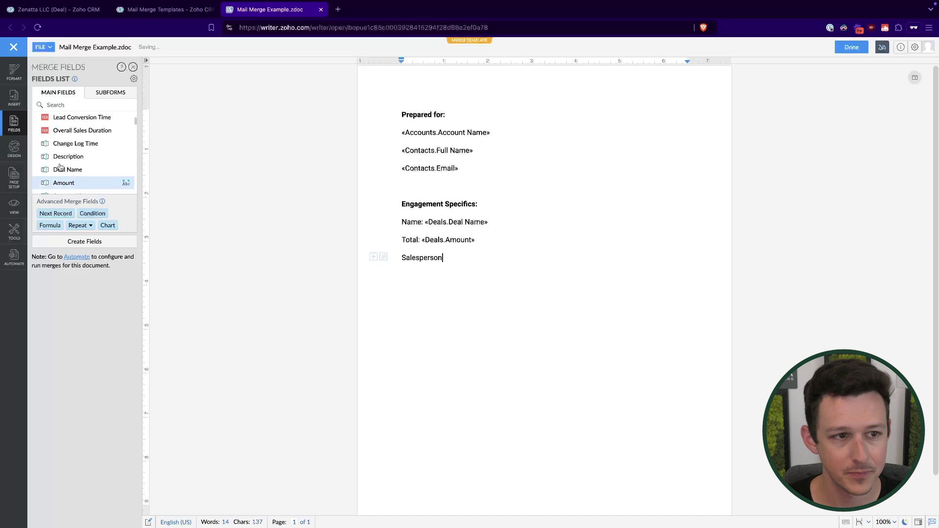
scroll(121, 151, "down", 5)
scroll(98, 157, "up", 5)
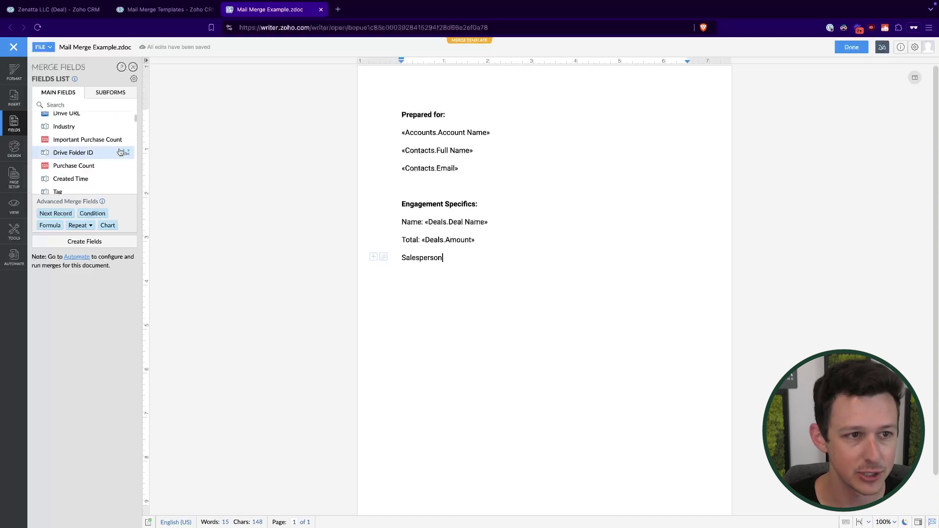
left_click(82, 155)
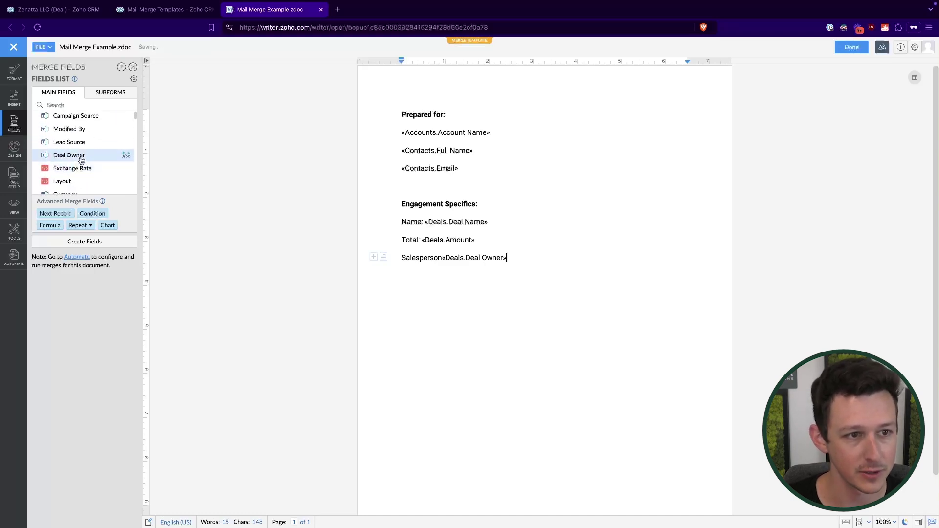
key("Left")
key("Left")
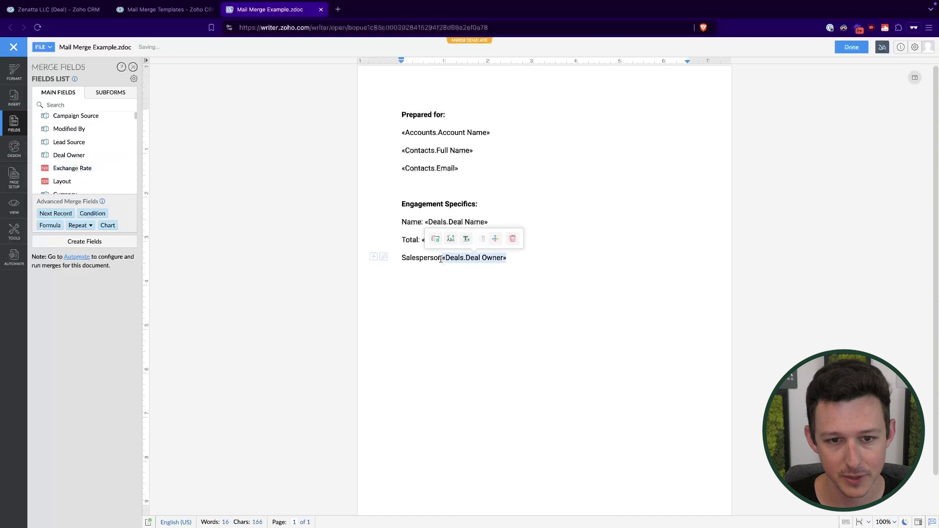
type(":")
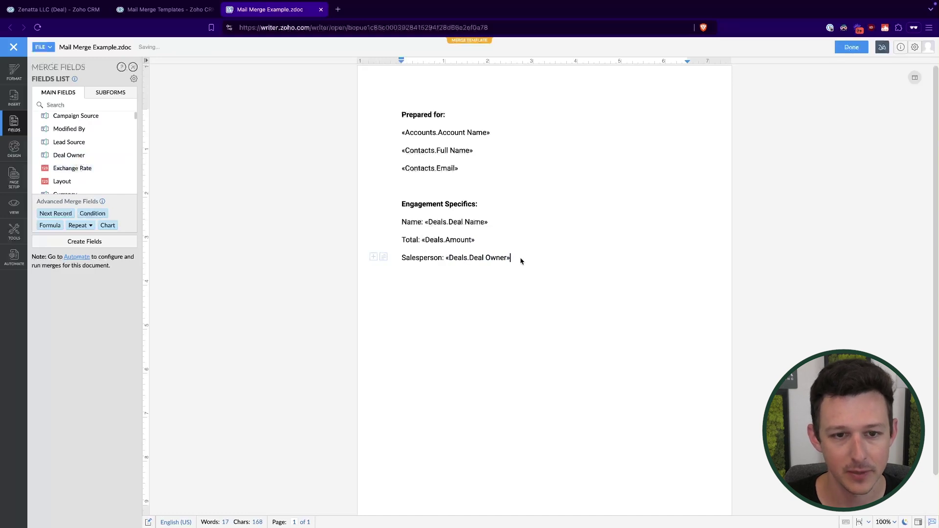
key("Return")
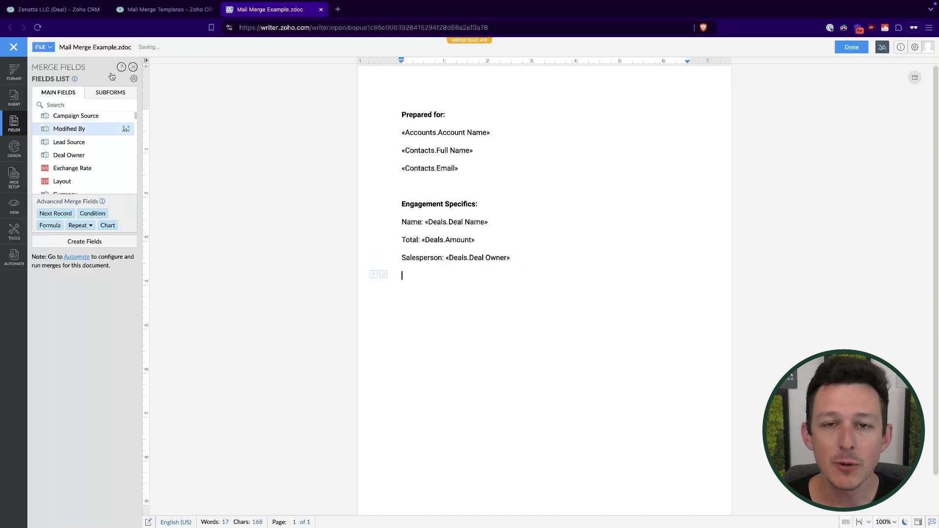
Check the Products Sold table on the Zenatta LLC deal in Zoho CRM.
left_click(74, 15)
scroll(170, 153, "down", 10)
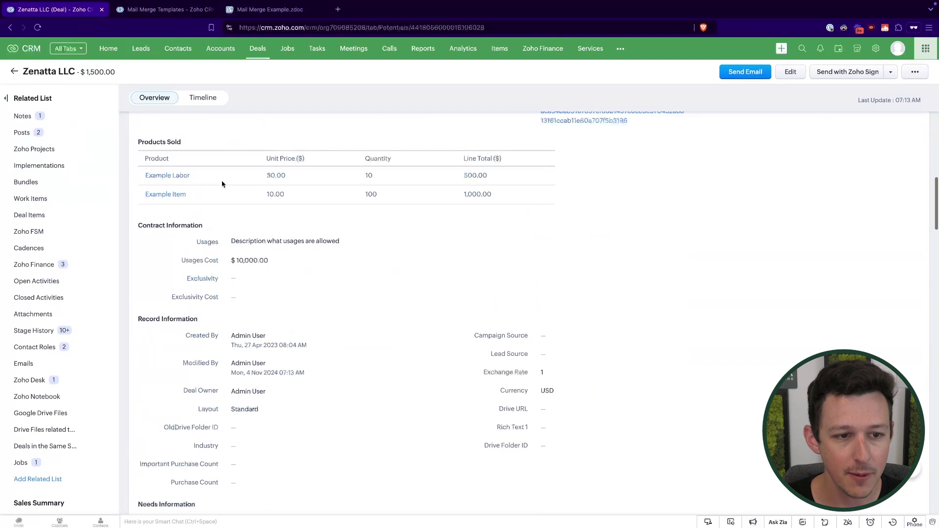
left_click_drag(139, 145, 331, 210)
left_click(365, 147)
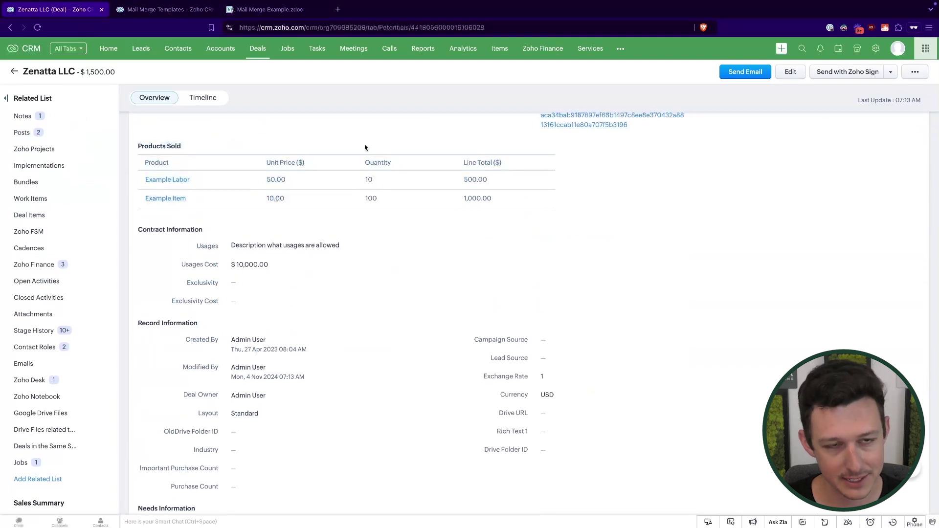
From the SUBFORMS fields, add a spaced 'Service Information:' heading under Salesperson and open Products Sold.
left_click(286, 17)
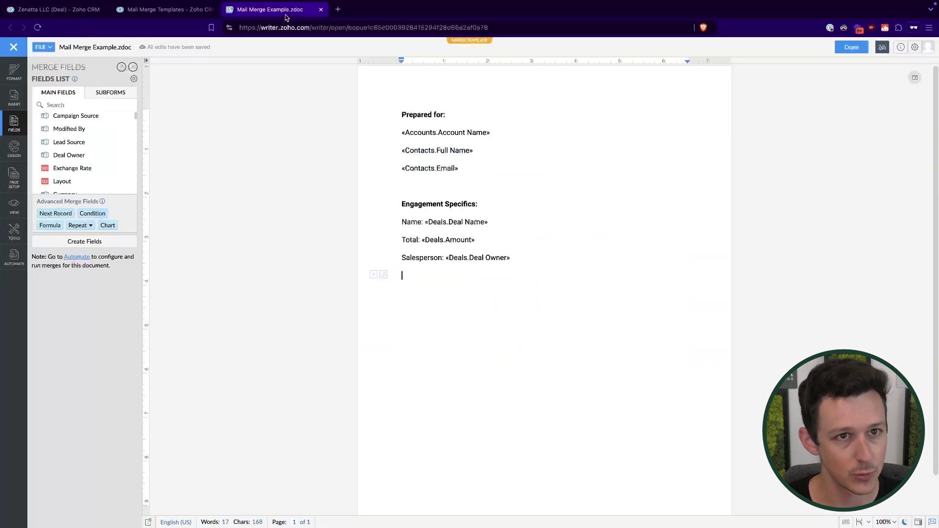
left_click(117, 98)
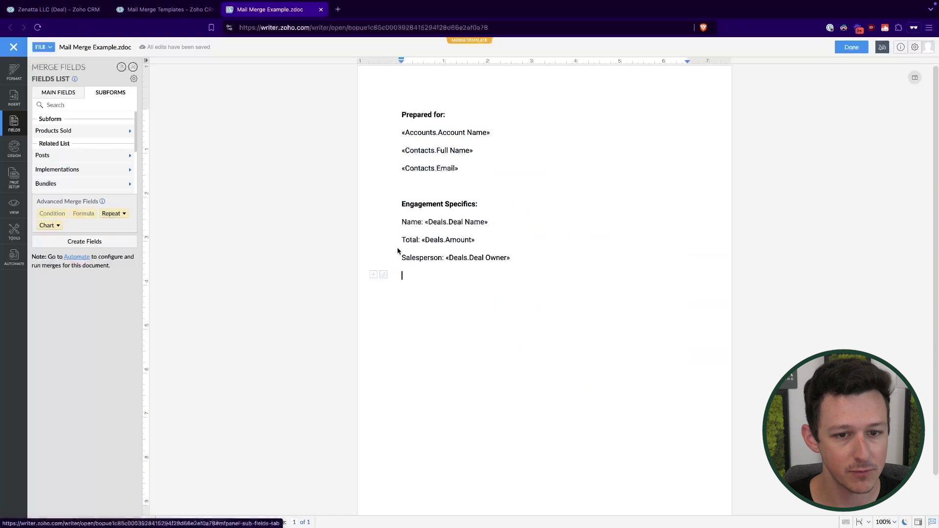
left_click(413, 284)
type("P")
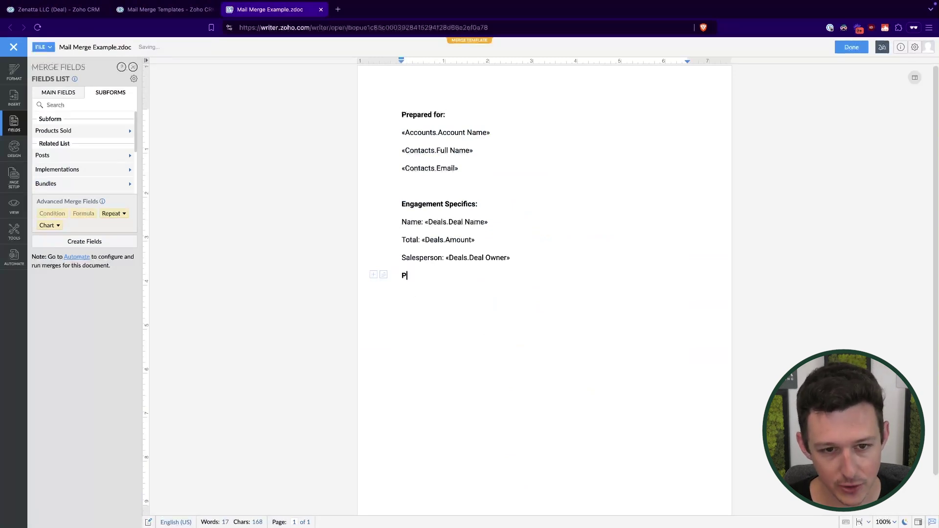
type("er")
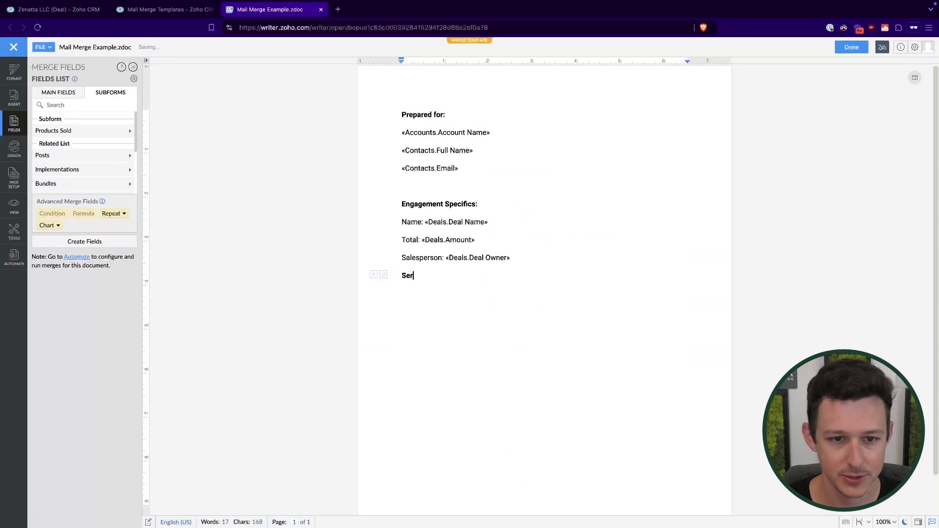
type("vice Information")
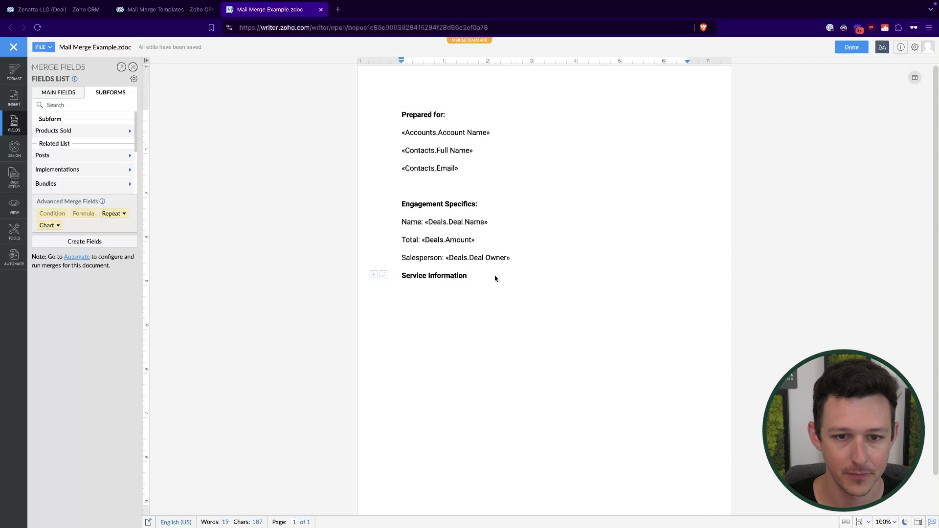
type(":")
left_click(526, 258)
key("Return")
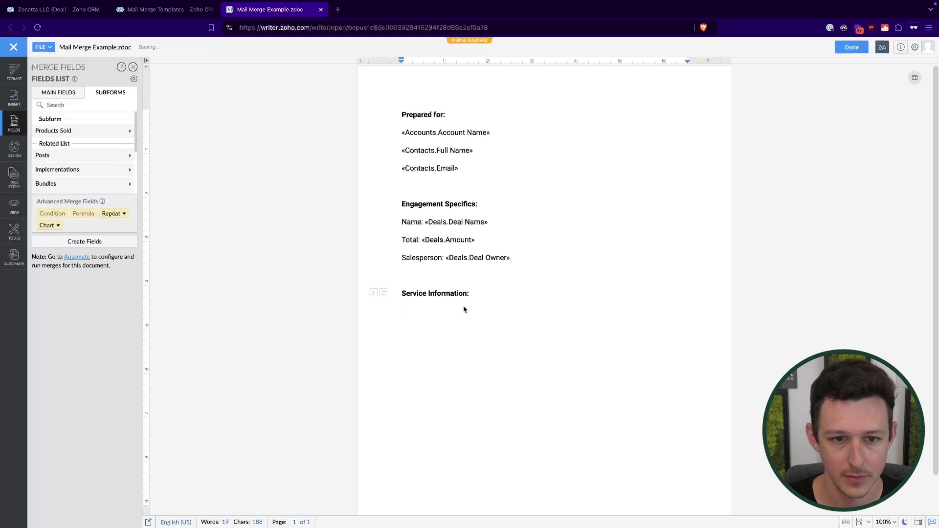
left_click(64, 131)
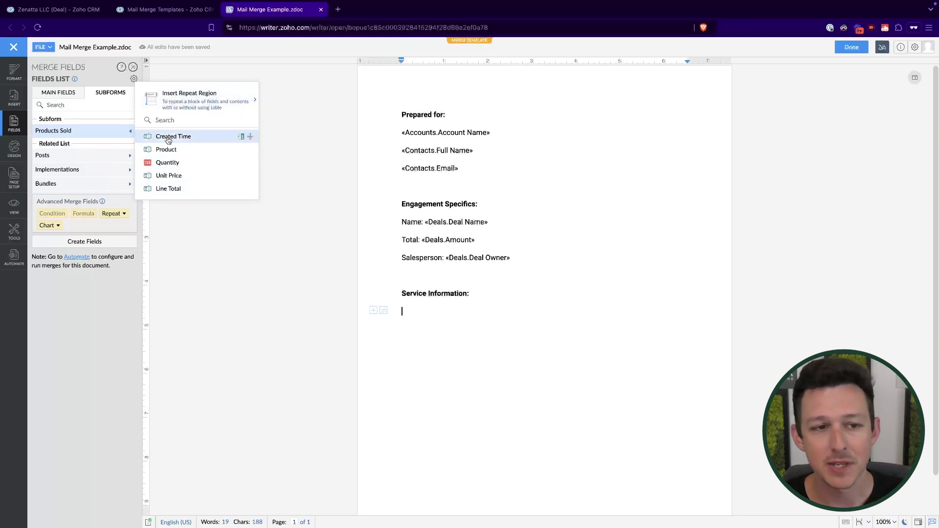
Insert a three-column, two-row Products Sold repeat table (Table_1) via Insert Repeat Region.
left_click(83, 10)
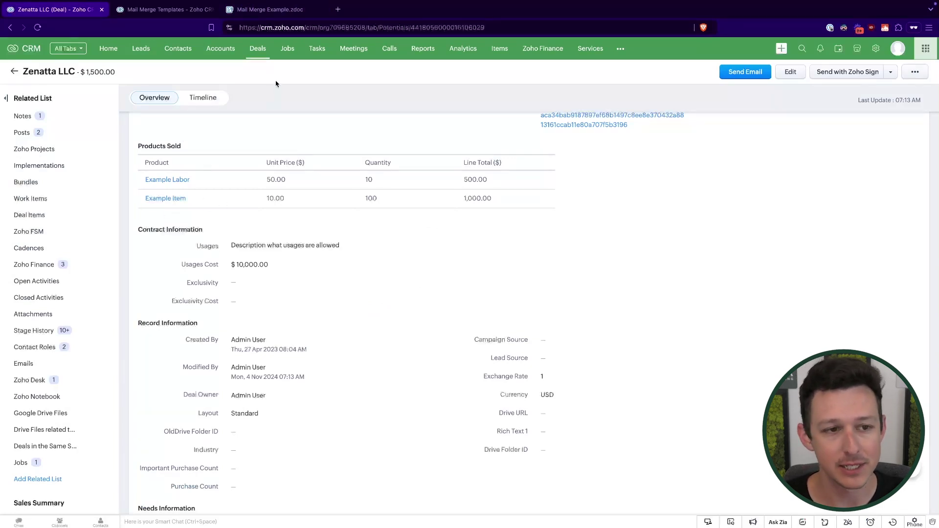
left_click(270, 9)
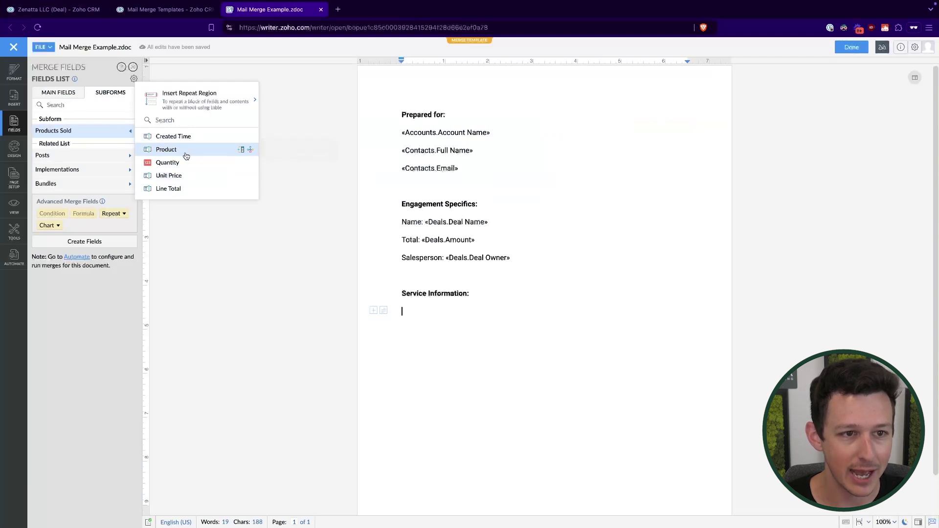
double_click(190, 150)
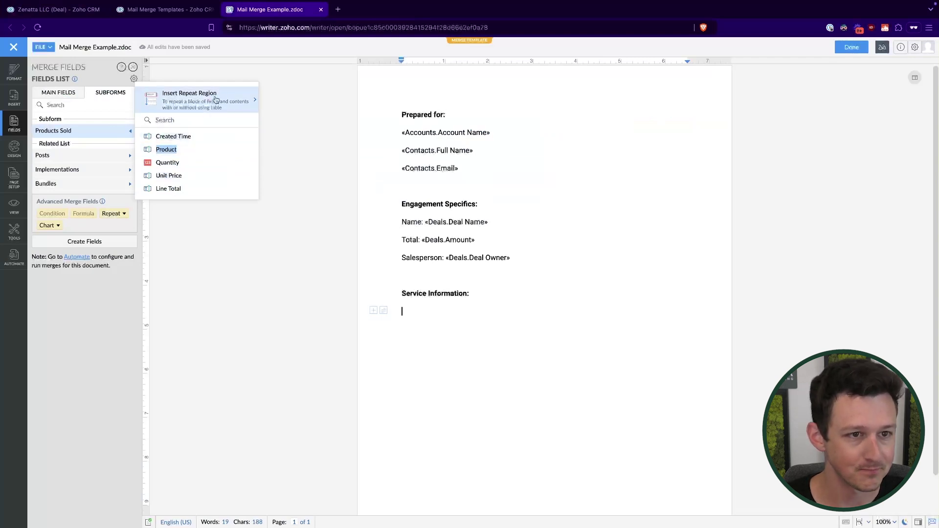
left_click(231, 109)
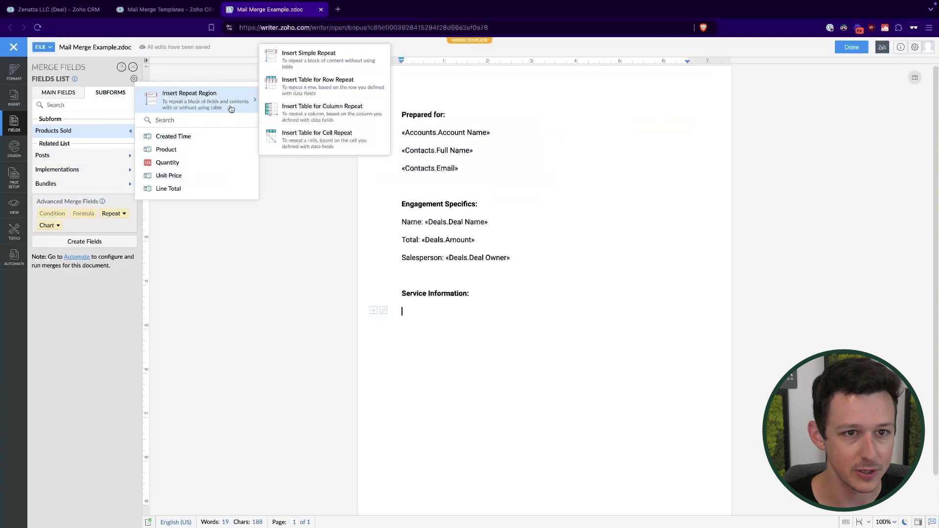
mouse_move(189, 149)
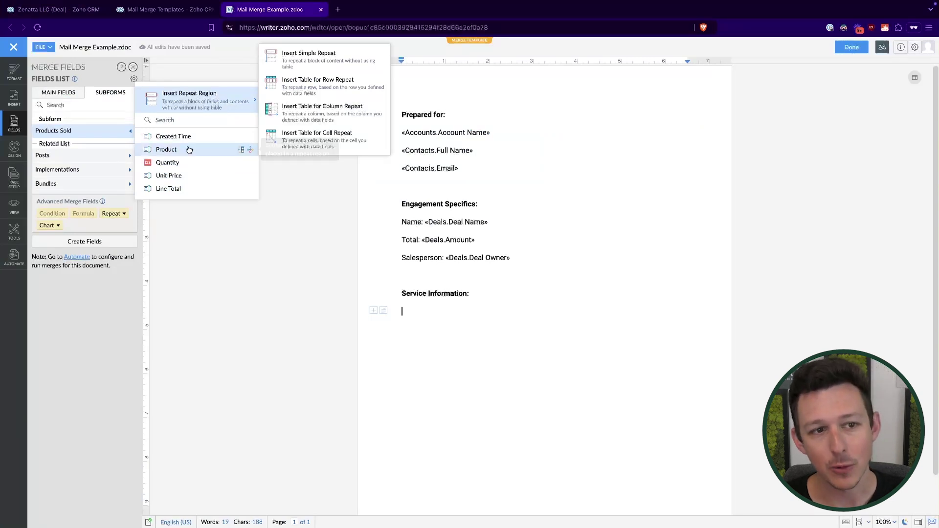
left_click(244, 153)
left_click(244, 99)
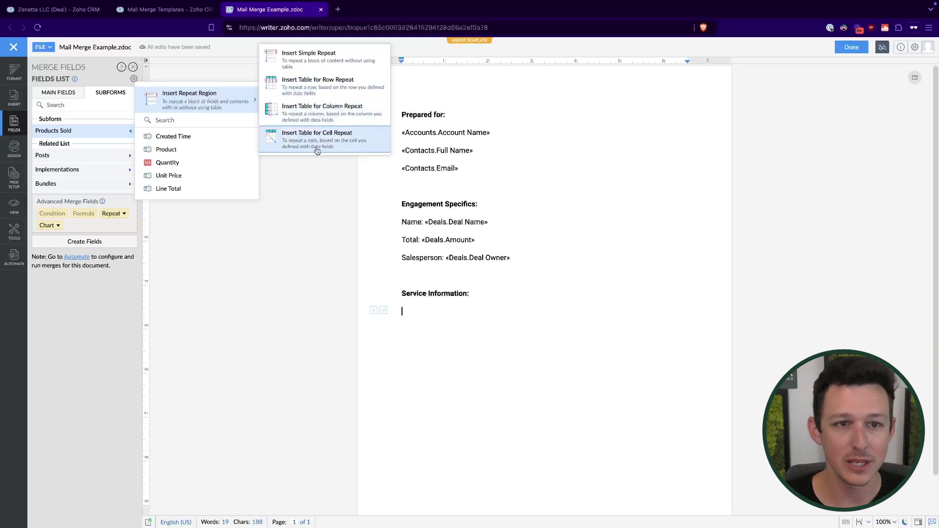
left_click(321, 87)
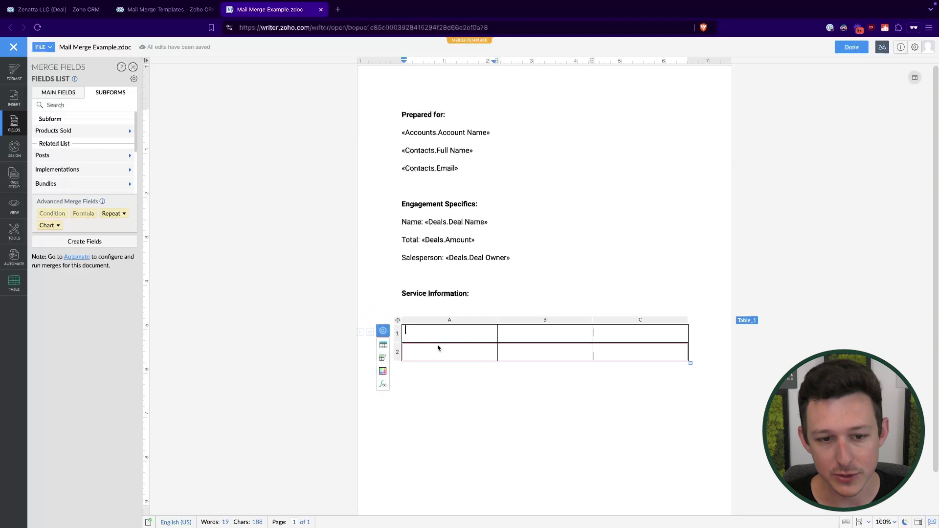
Move the repeat table under 'Service Information:' and set row 2 as the repeating row.
left_click(128, 131)
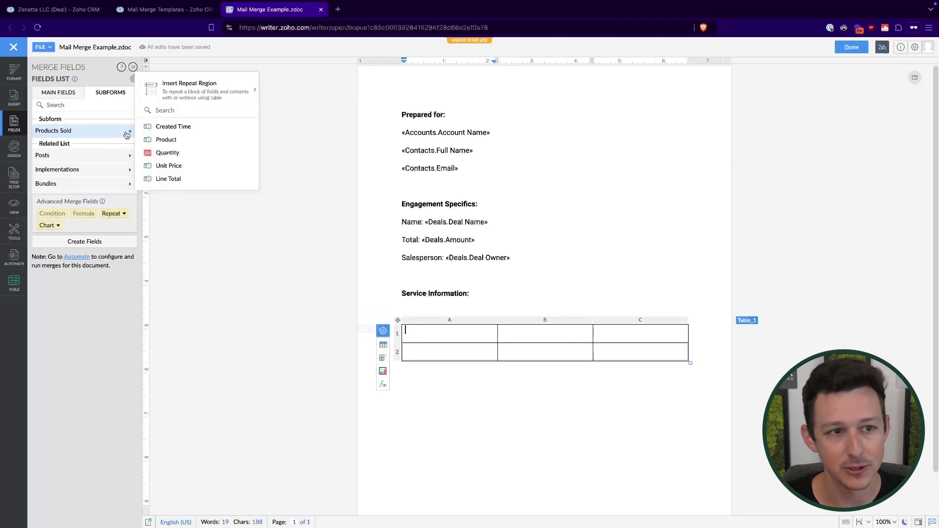
left_click_drag(169, 144, 445, 337)
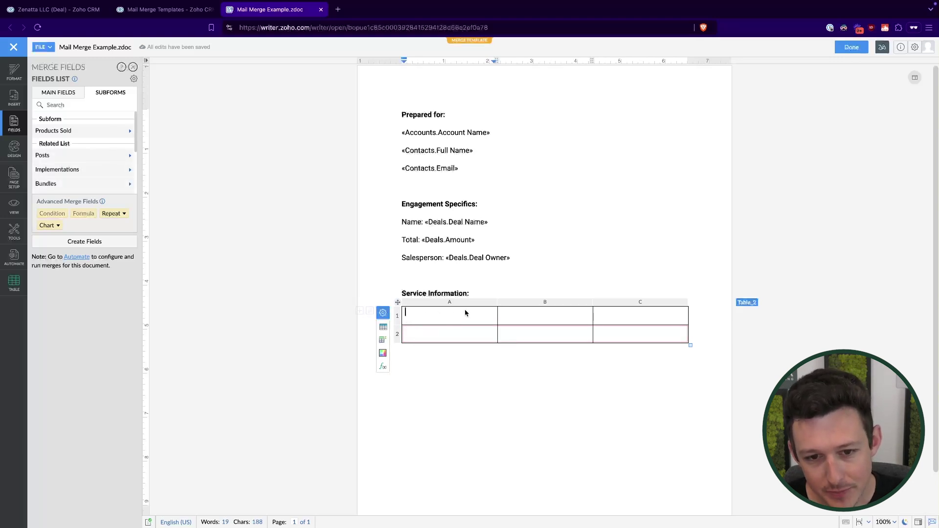
left_click(461, 339)
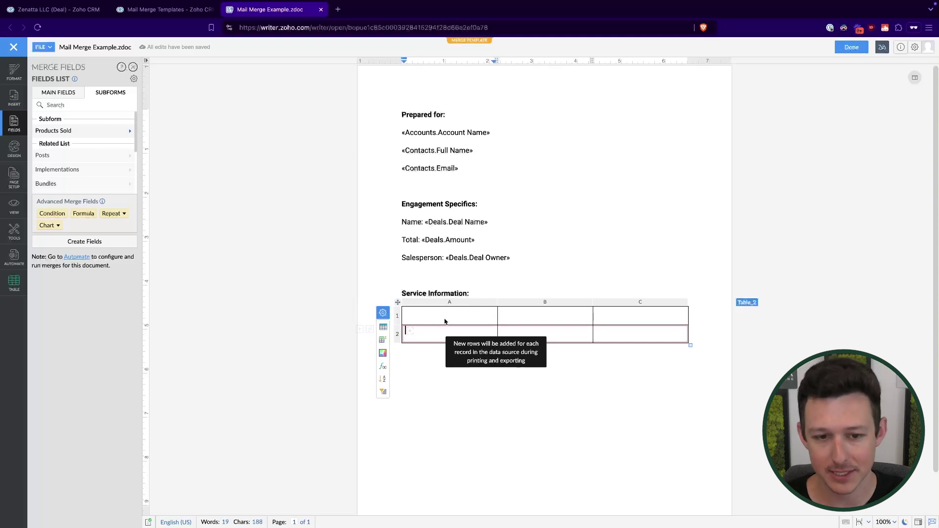
Type the table headers 'Product Name', 'quantity' and 'Total' in the first row.
left_click(444, 318)
type("Prod")
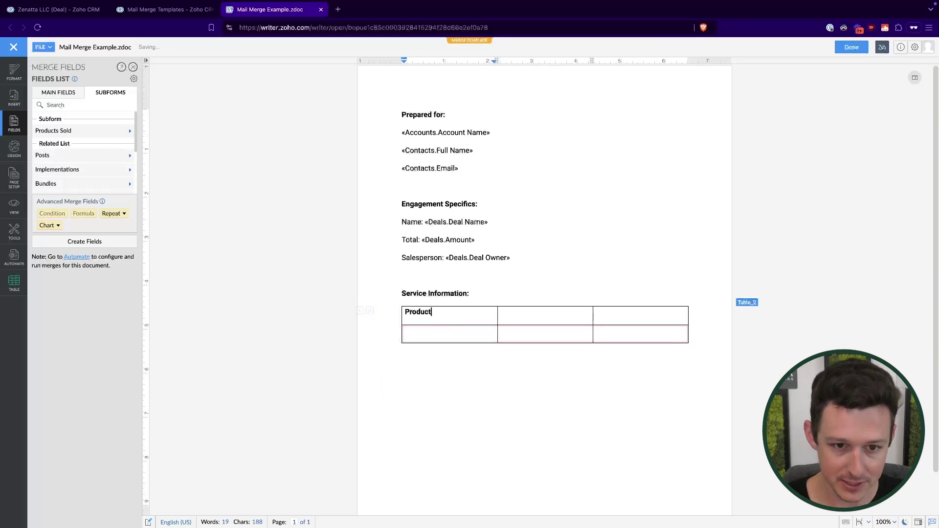
type("uct")
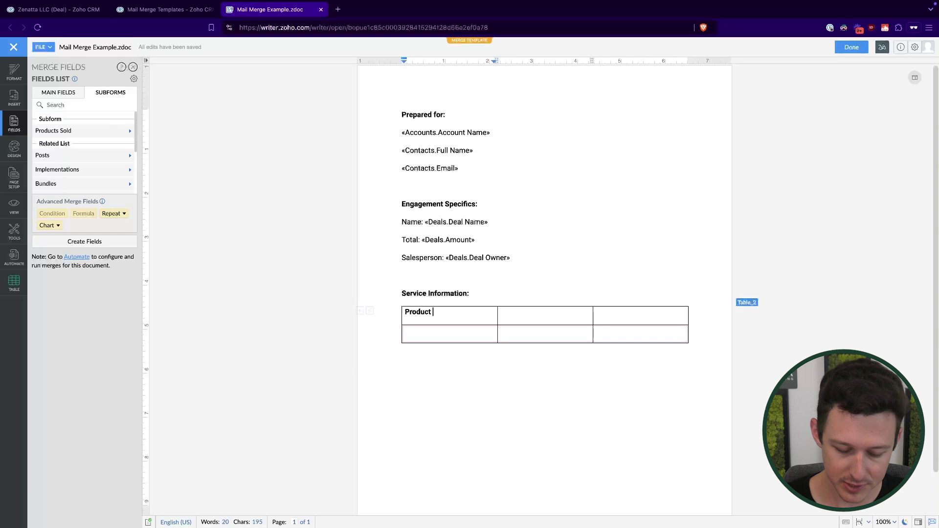
type(" Name")
left_click(538, 316)
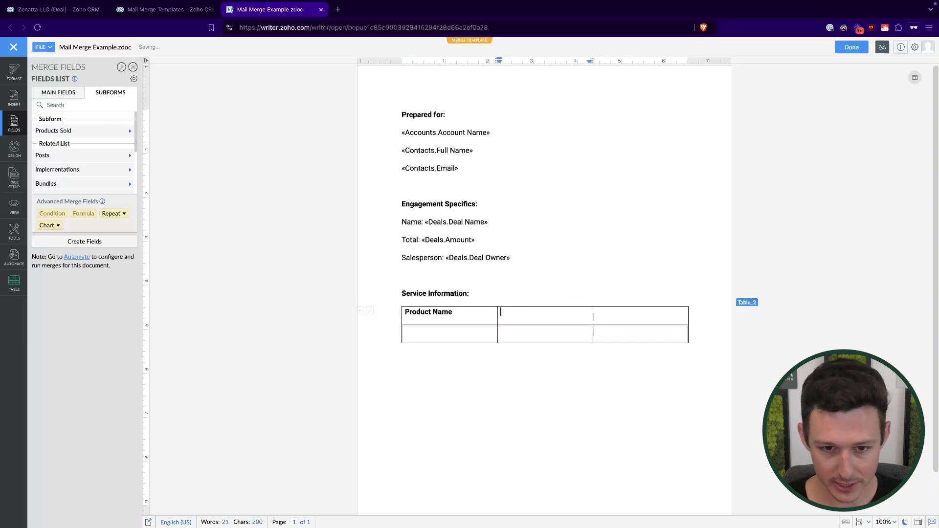
type("quan")
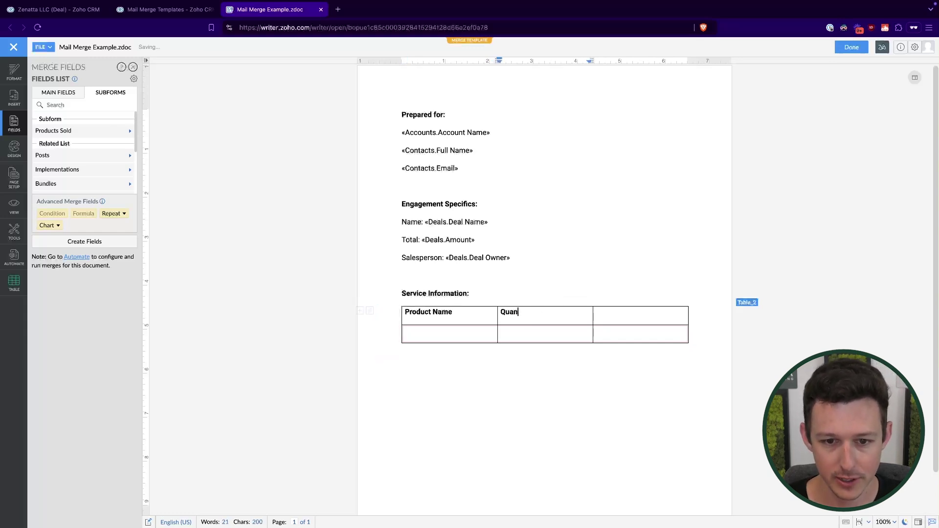
type("tity")
left_click(606, 316)
type("Total")
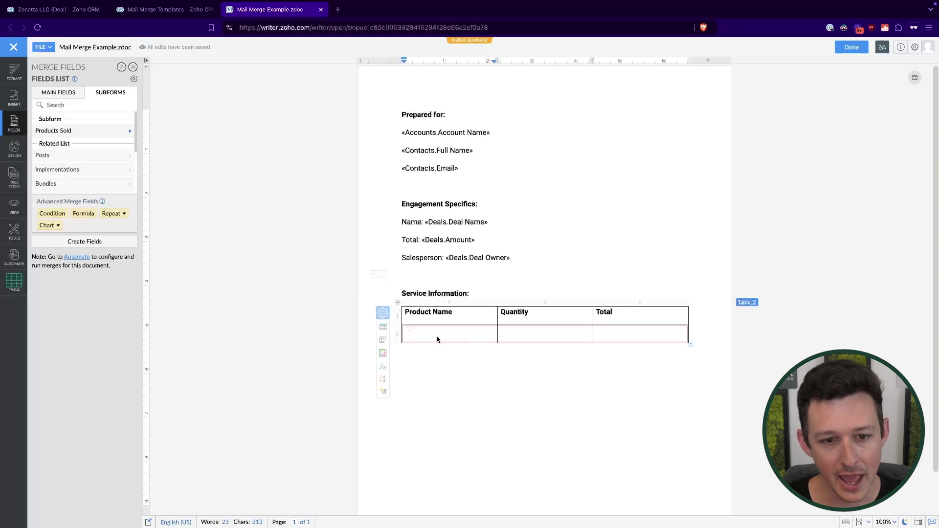
Fill row 2 with the Products Sold Product, Quantity and Line Total merge fields.
left_click(412, 336)
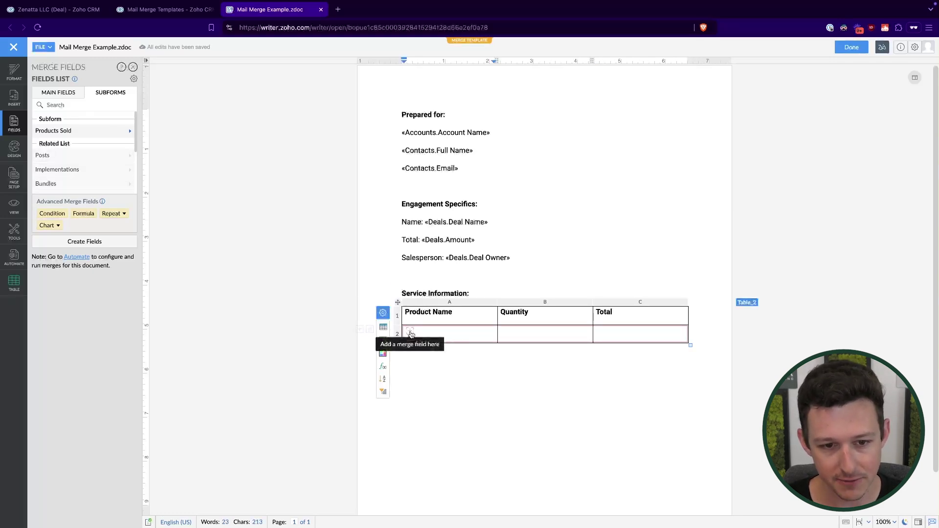
left_click(411, 332)
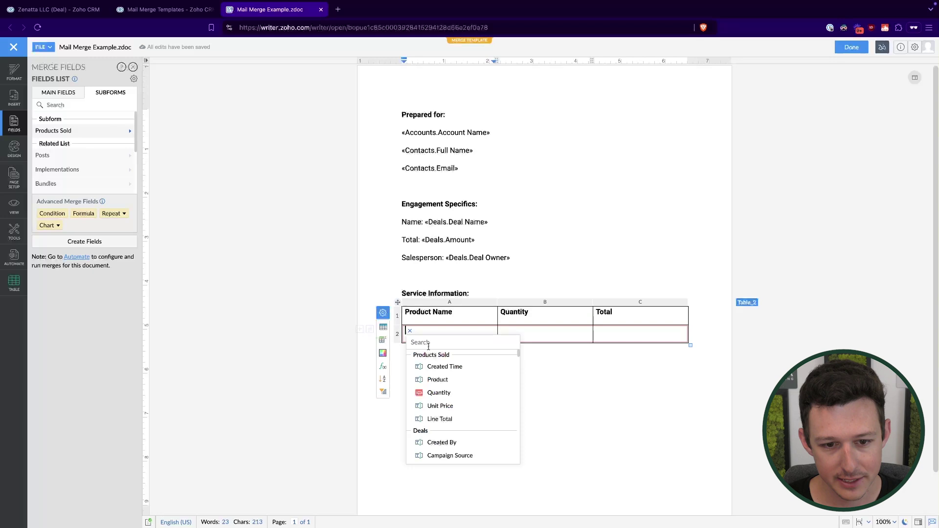
left_click(433, 380)
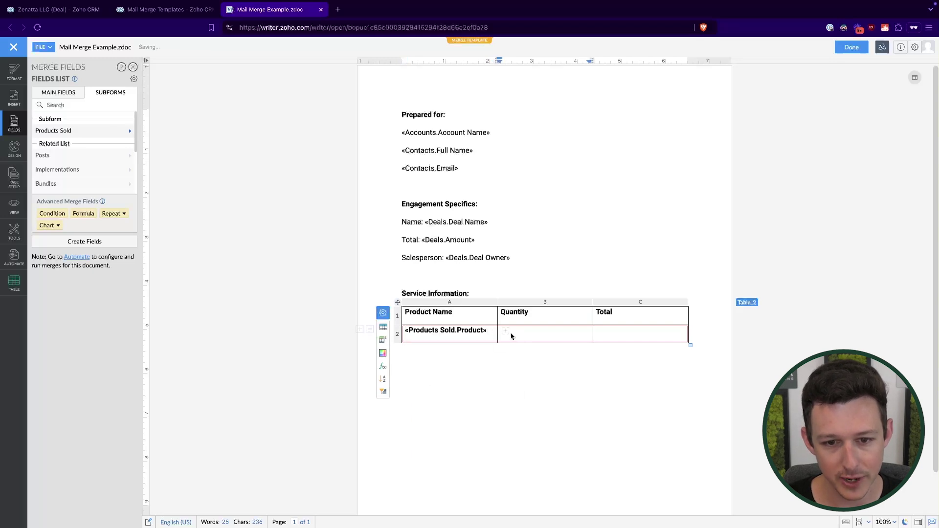
left_click(506, 332)
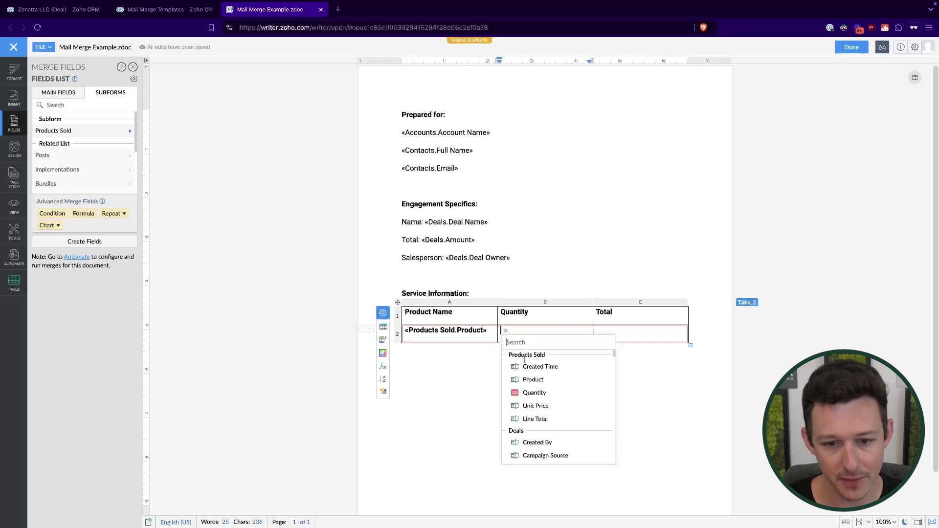
left_click(533, 394)
left_click(601, 331)
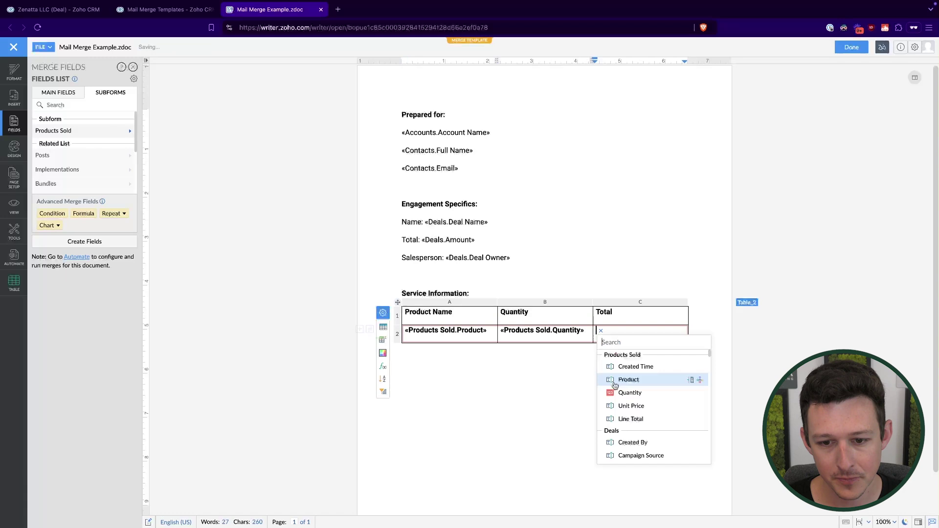
left_click(630, 420)
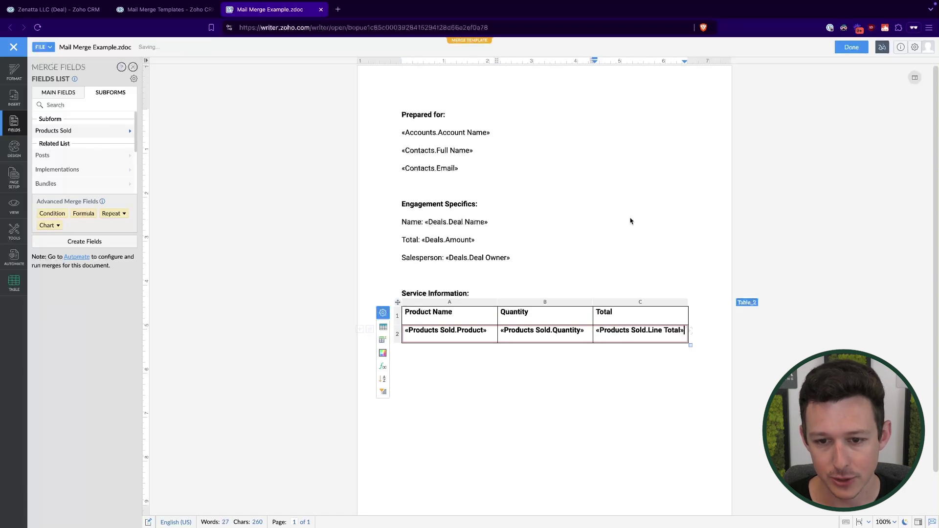
left_click(639, 305)
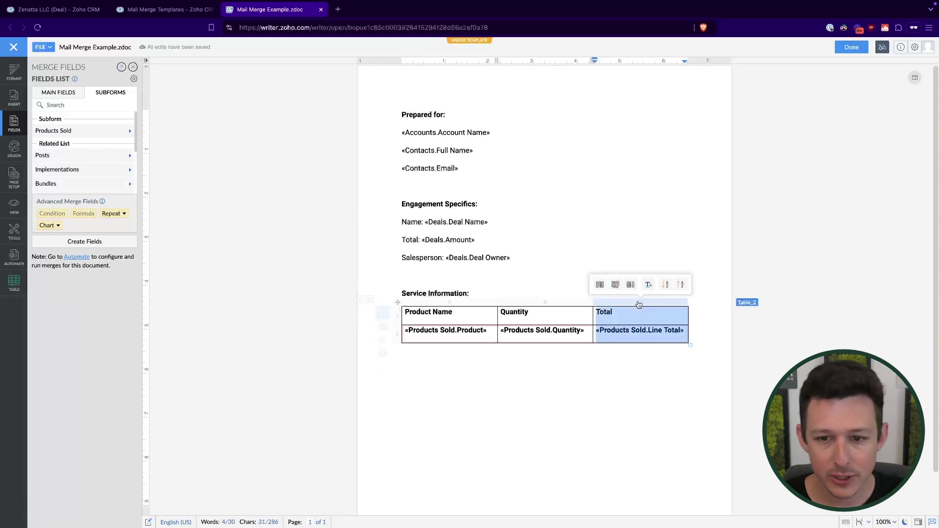
Insert a 'Unit Price' column before Total holding the Unit Price merge field.
left_click(599, 284)
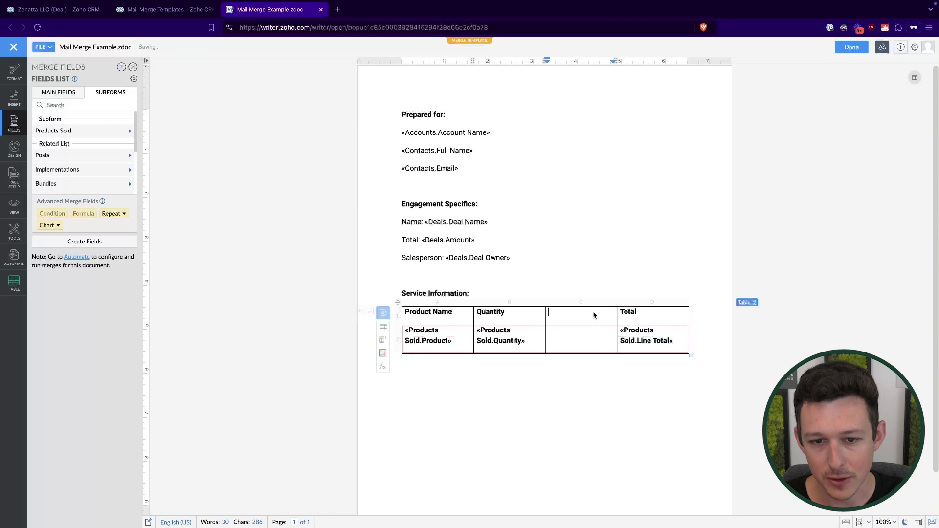
type("Unit Price")
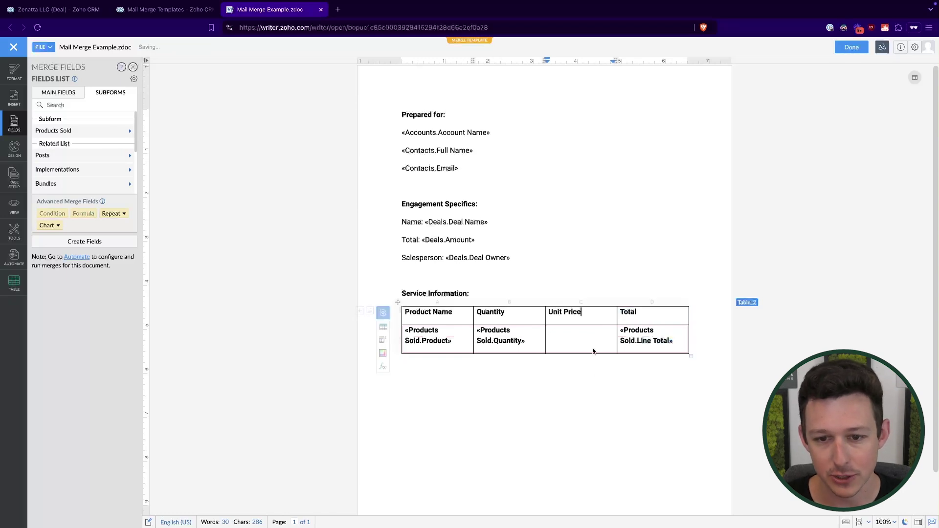
left_click(553, 332)
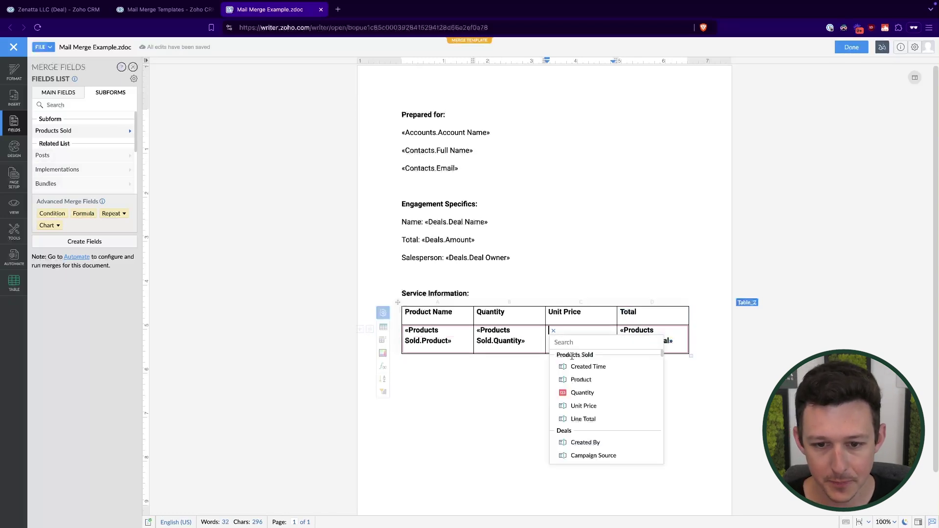
left_click(578, 405)
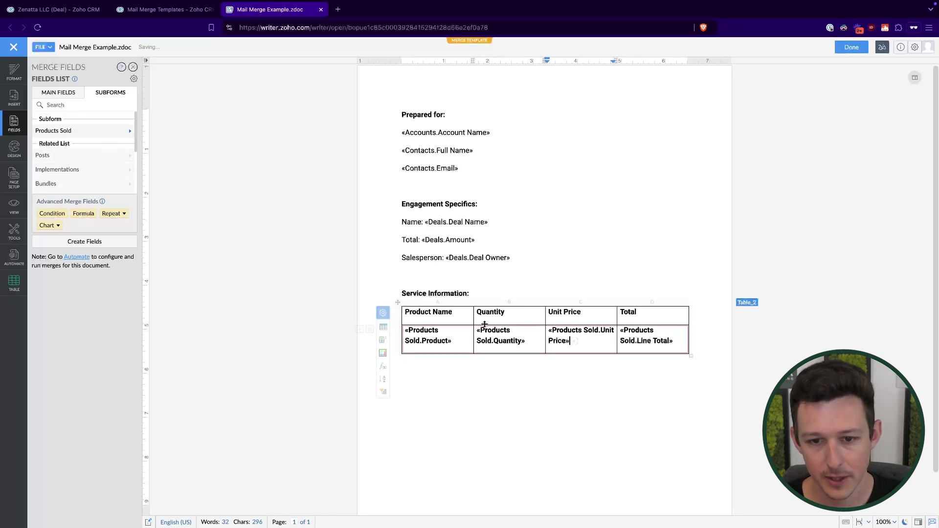
Remove bold from the Product, Quantity and Unit Price merge fields in row 2.
left_click(459, 342)
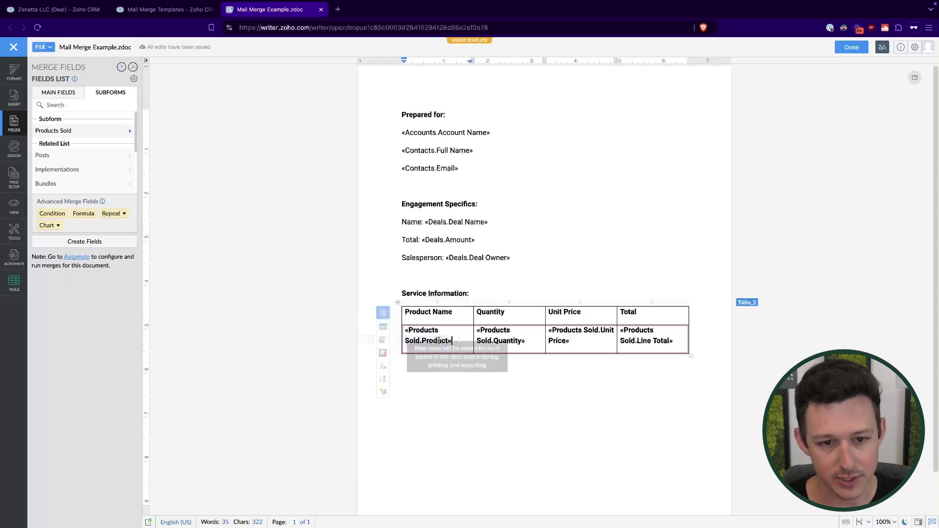
left_click(473, 430)
double_click(456, 339)
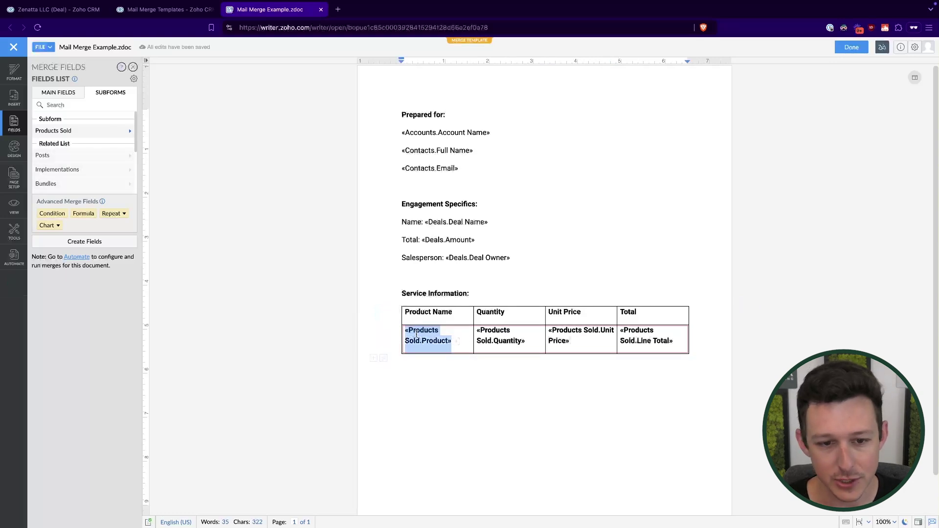
key("ctrl+b")
double_click(509, 341)
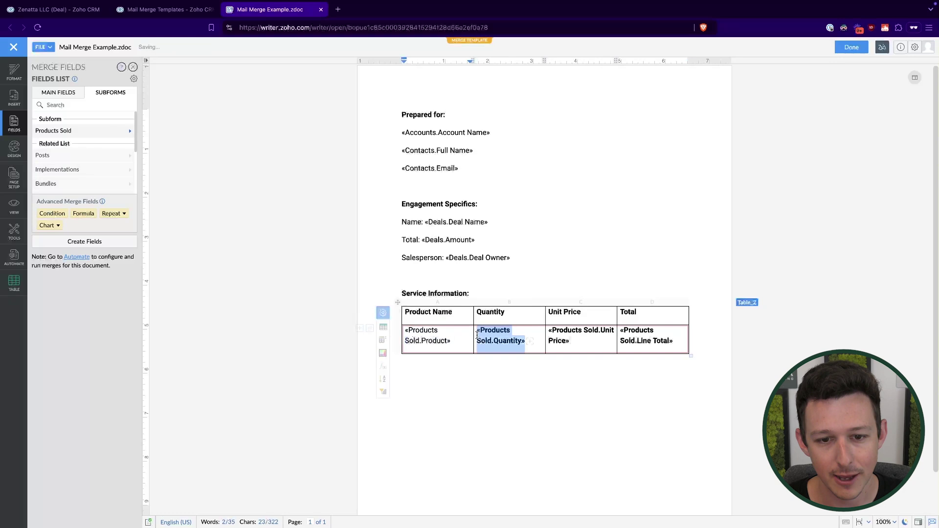
key("ctrl+b")
left_click_drag(602, 346, 541, 335)
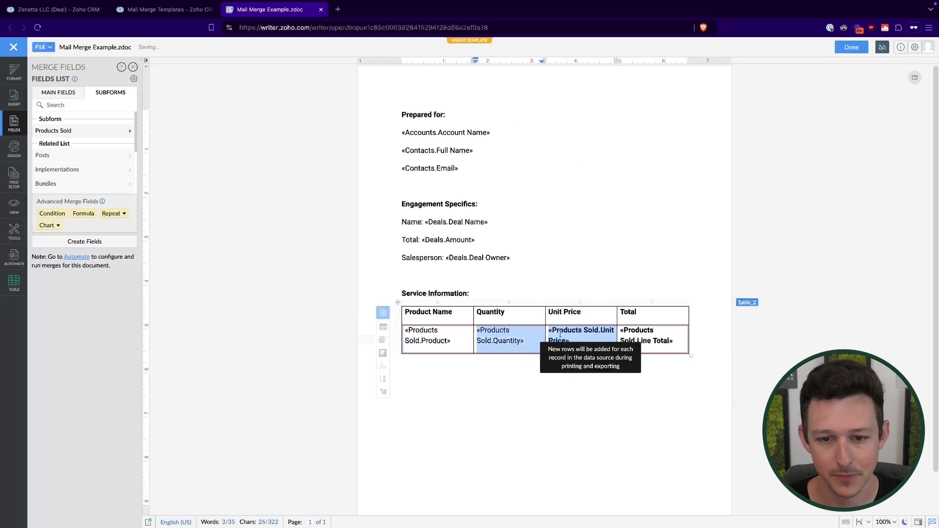
left_click(548, 333)
double_click(549, 332)
key("ctrl+b")
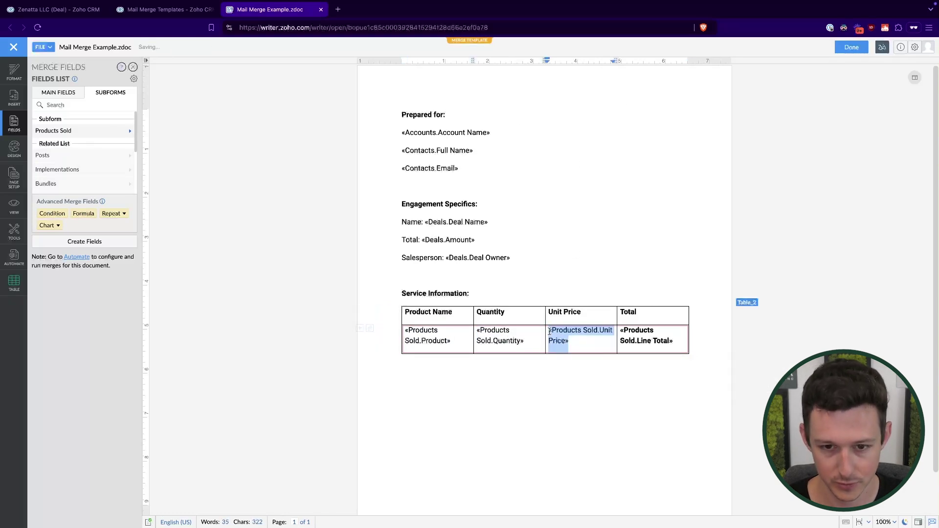
left_click(651, 341)
double_click(650, 341)
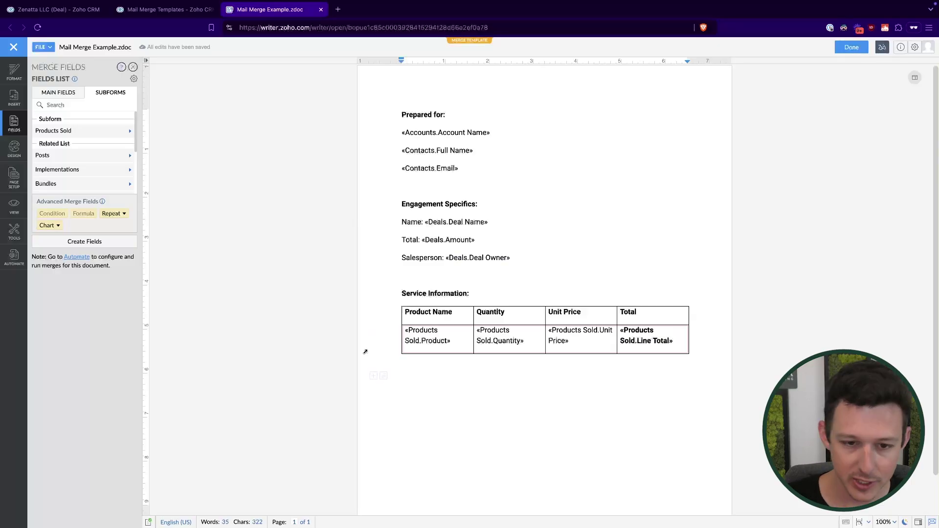
Below the table, type 'Signature ________________________ Signature Date' on a new line.
key("Return")
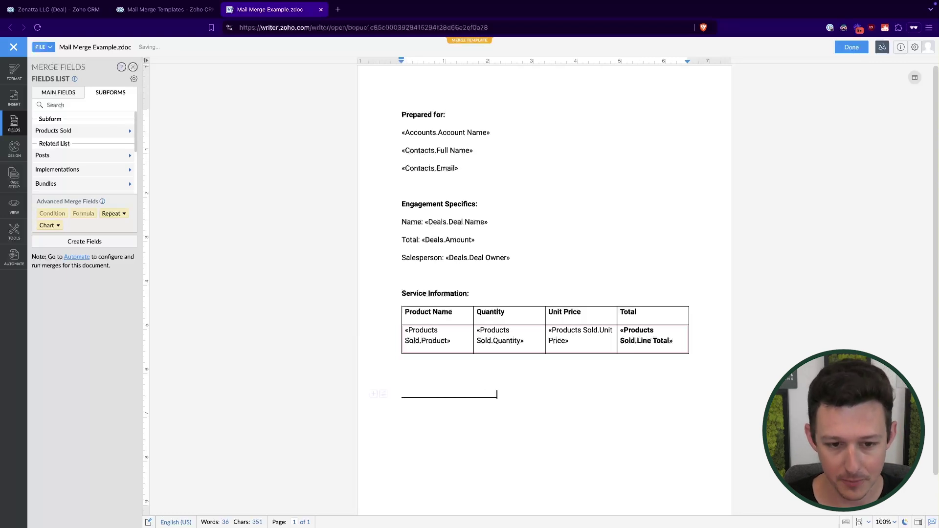
type("Signature ")
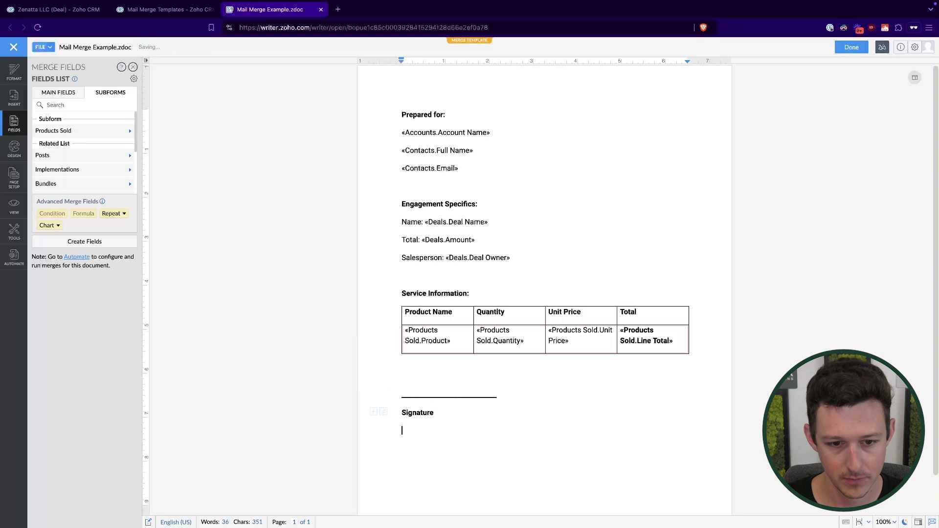
type("________________________ ")
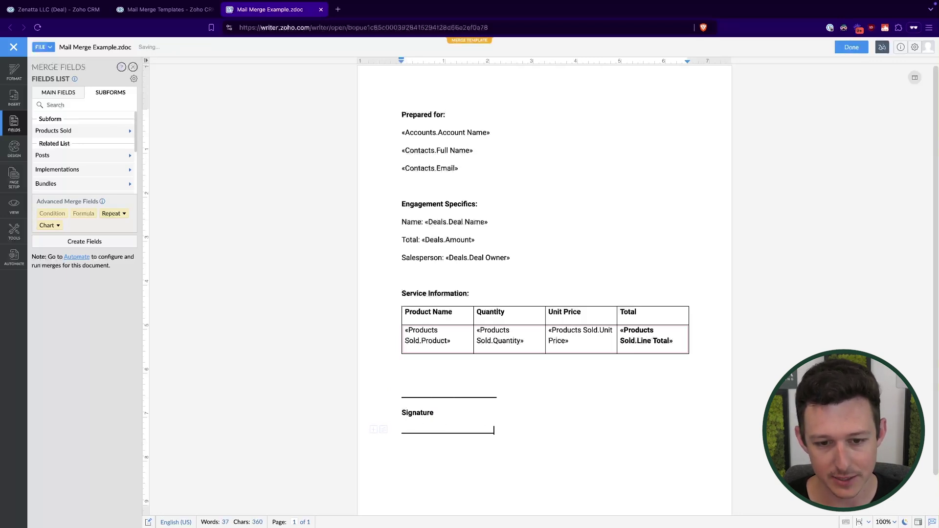
type("Signature Date")
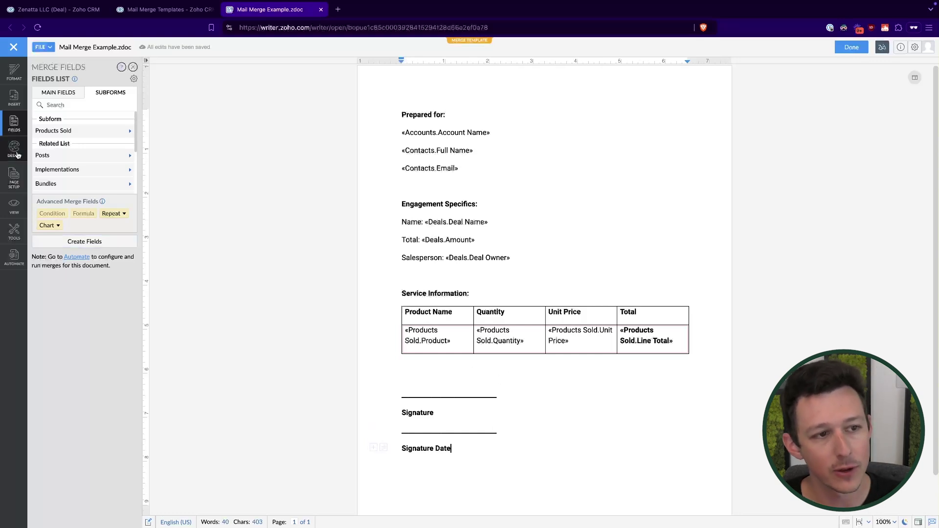
Insert Signer A's signature field on the signature line and delete the leftover underline.
left_click(20, 131)
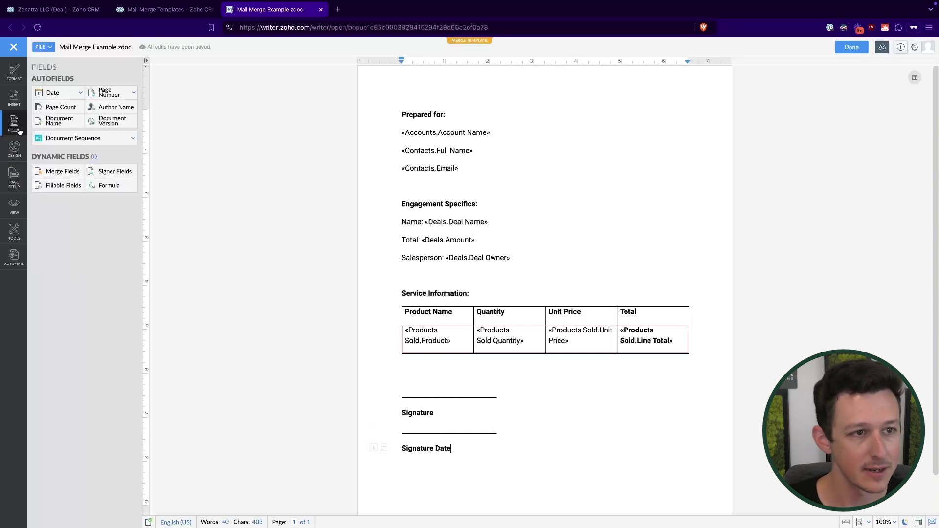
left_click(124, 172)
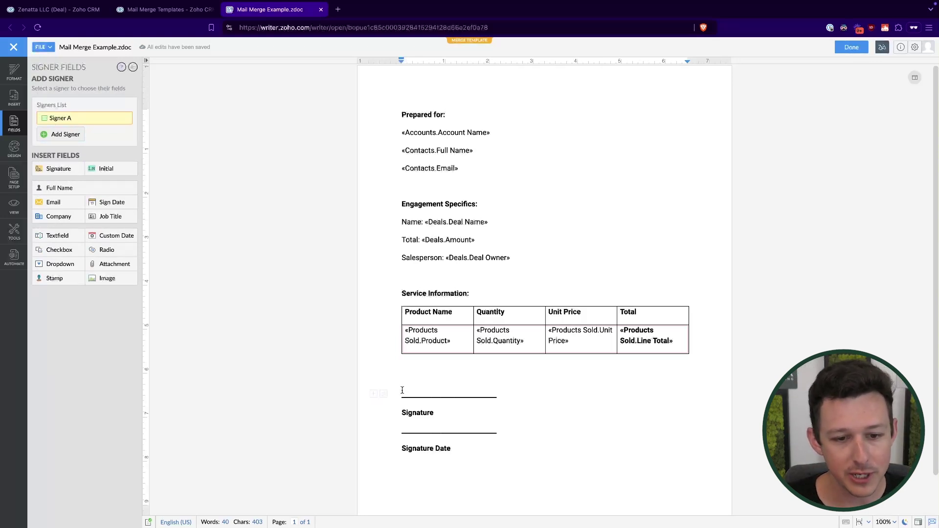
left_click(58, 168)
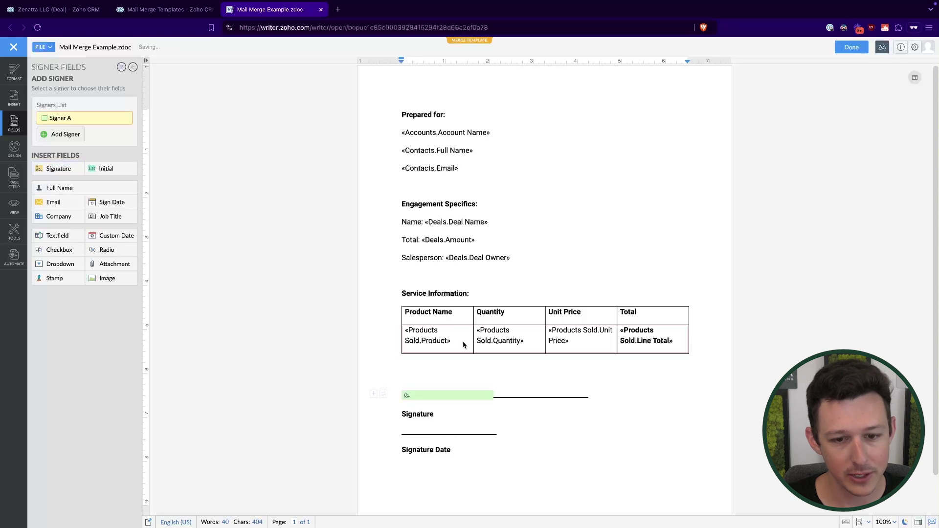
left_click_drag(597, 399, 494, 396)
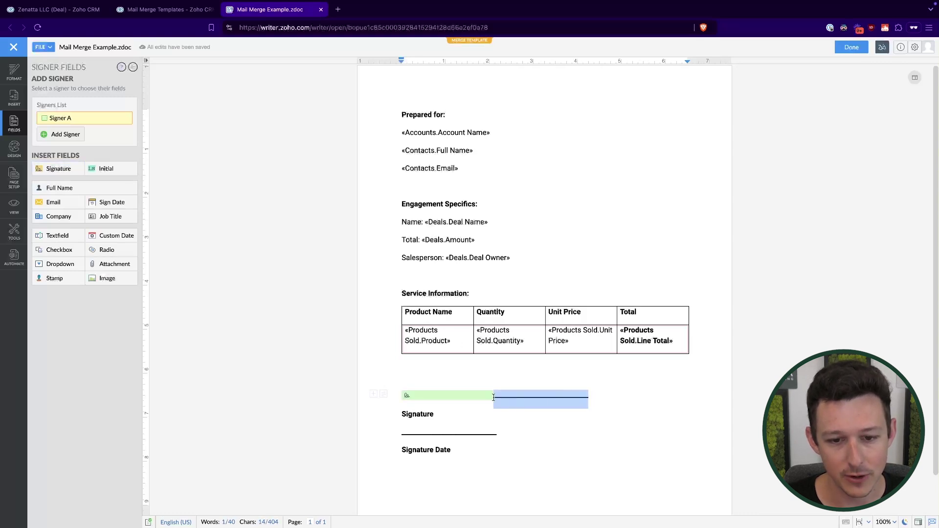
key("BackSpace")
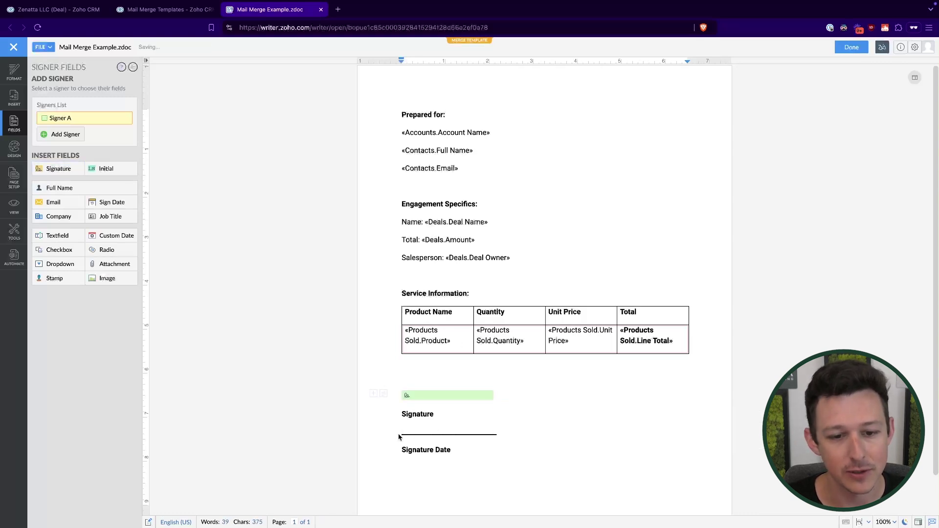
Insert the signer's Sign Date field and delete the underline left beside it.
left_click(110, 202)
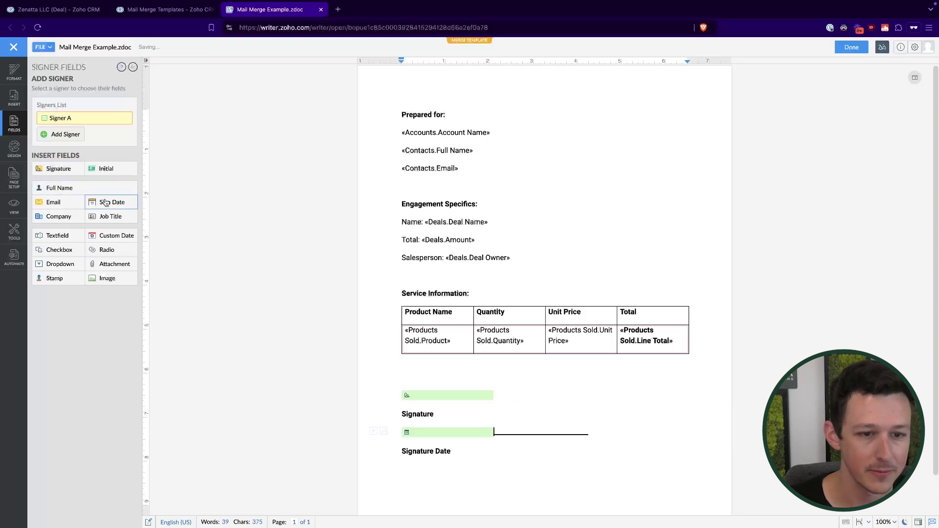
left_click_drag(590, 435, 494, 435)
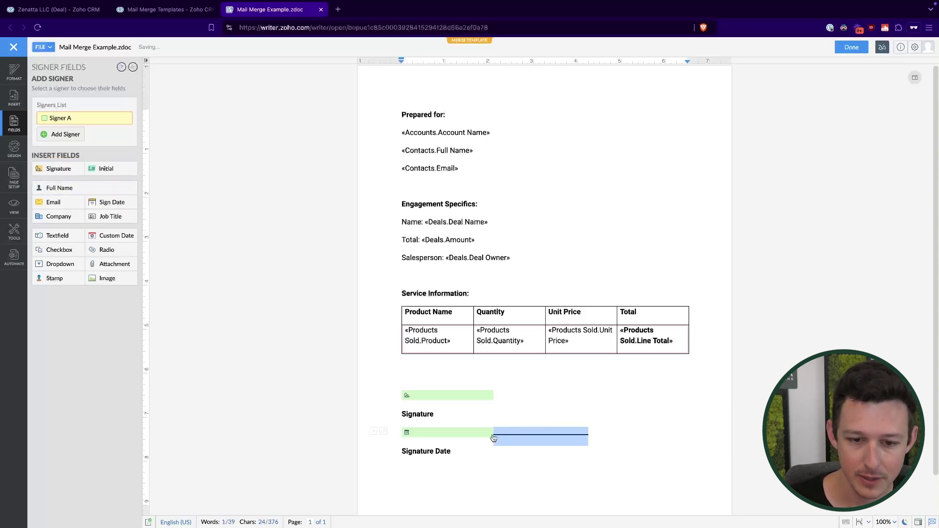
key("BackSpace")
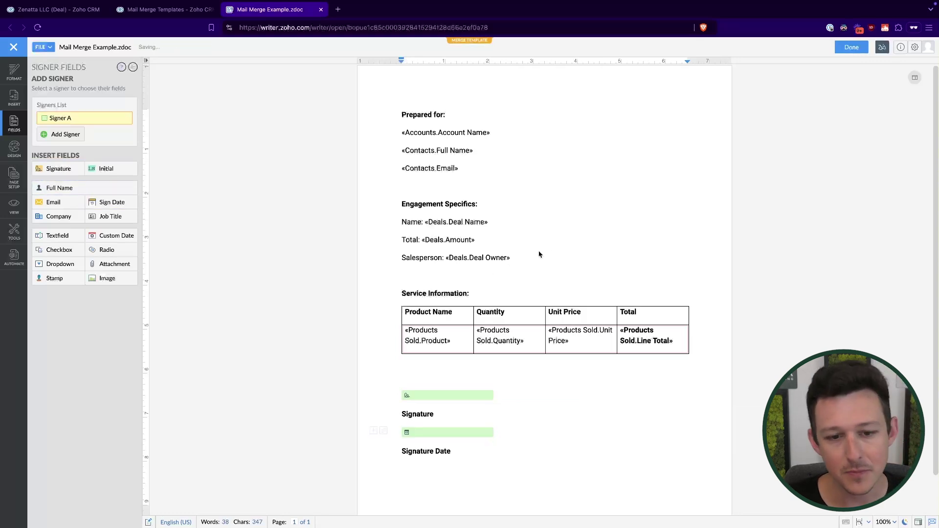
Highlight the 'Prepared for' heading and the Name, Total and Salesperson lines to review them.
scroll(469, 314, "down", 1)
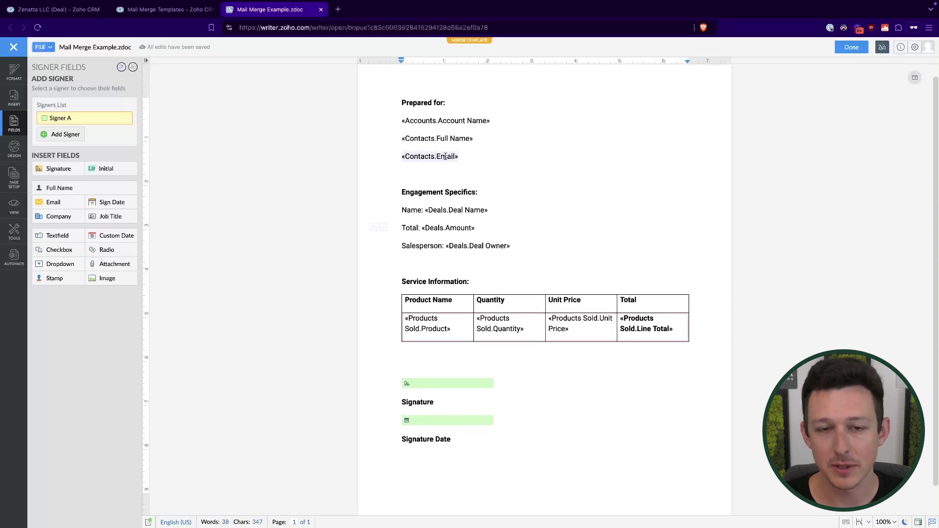
left_click_drag(485, 162, 402, 102)
left_click(370, 102)
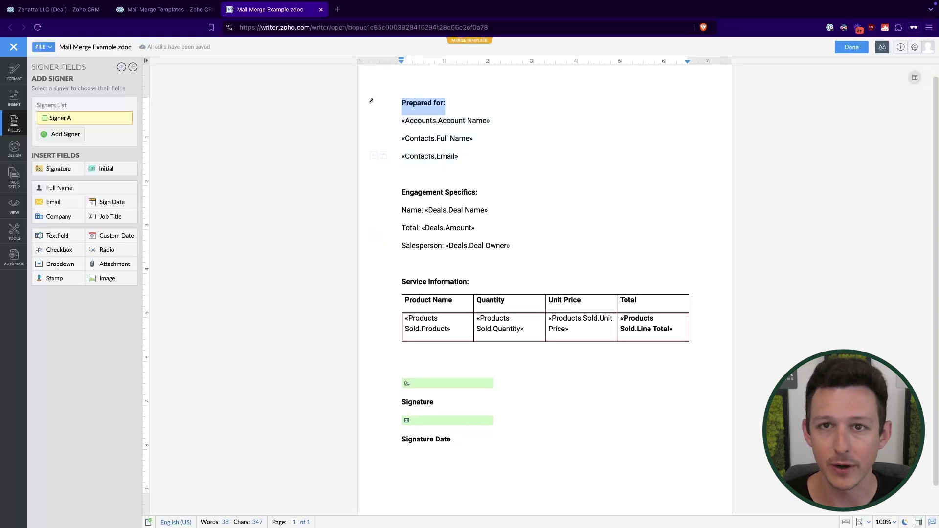
left_click_drag(535, 256, 398, 198)
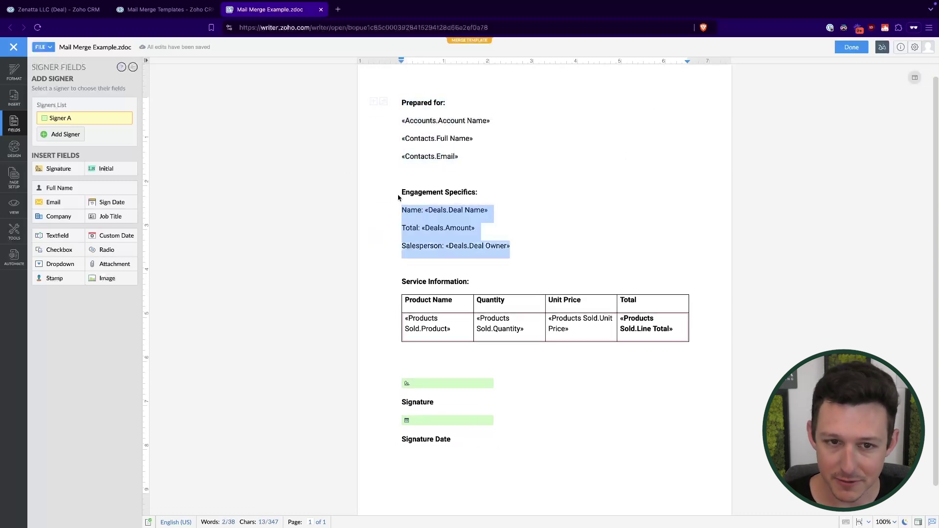
left_click(368, 219)
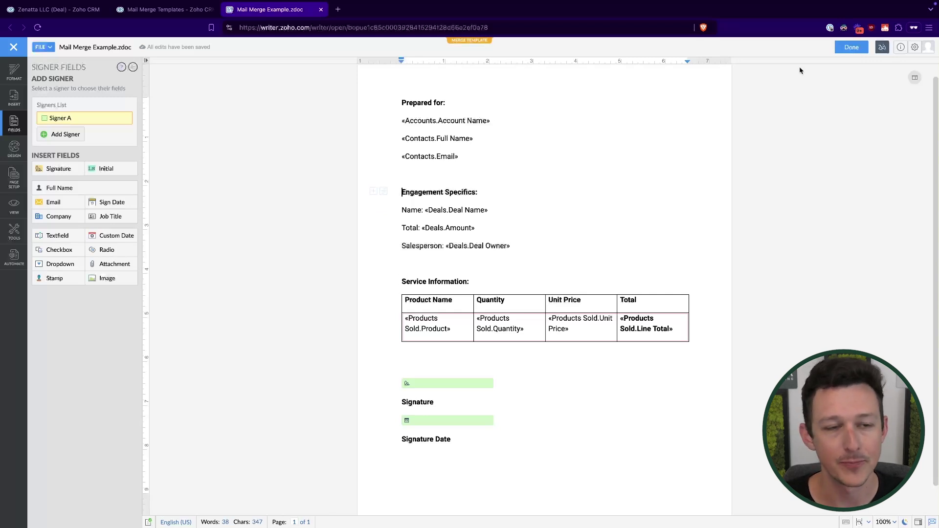
Look through the Page Setup, Insert and Format panels, ending on the Fields options.
left_click(14, 177)
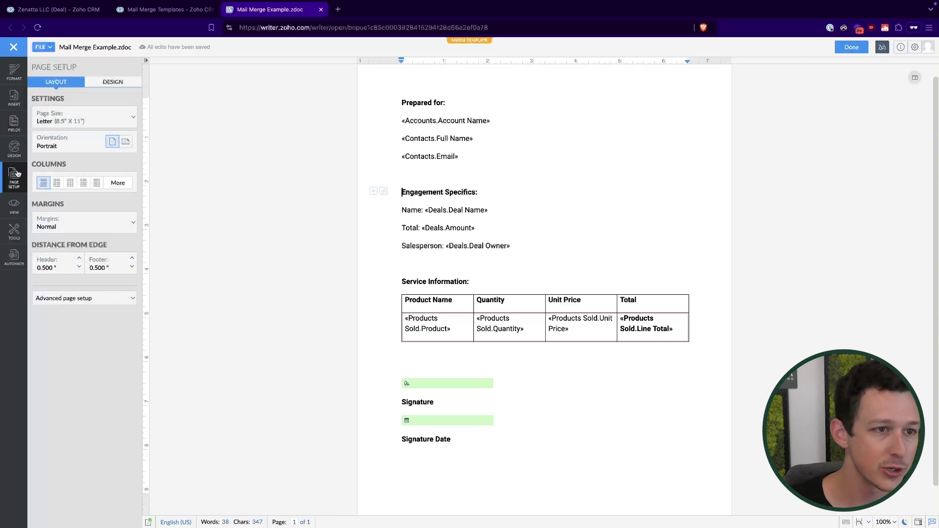
left_click(15, 100)
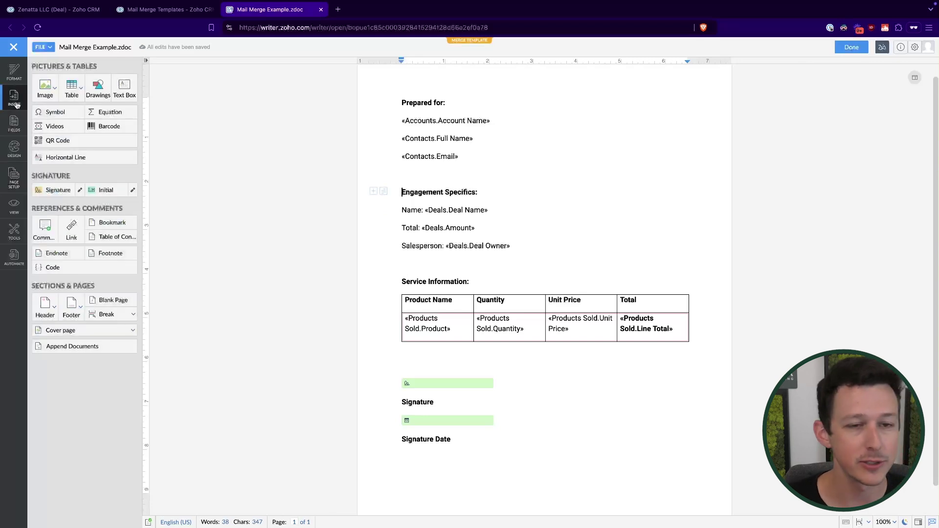
left_click(5, 68)
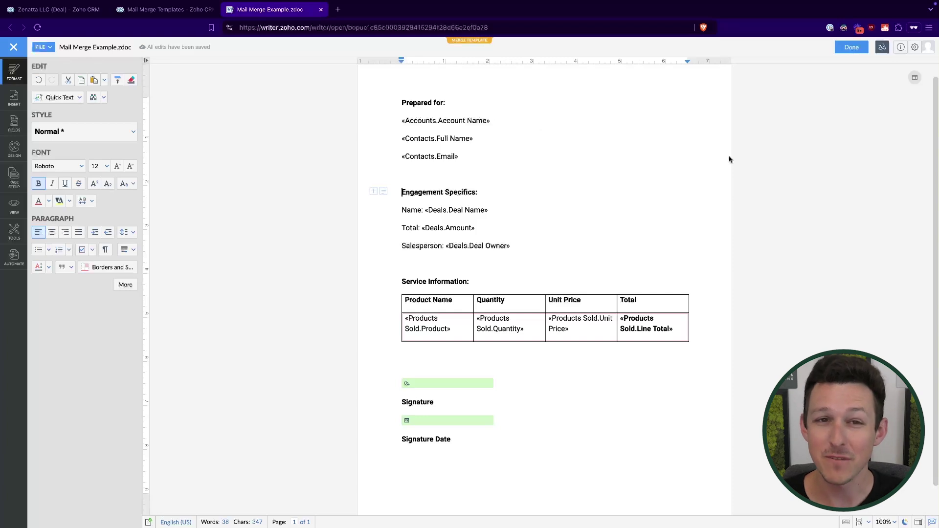
left_click(15, 124)
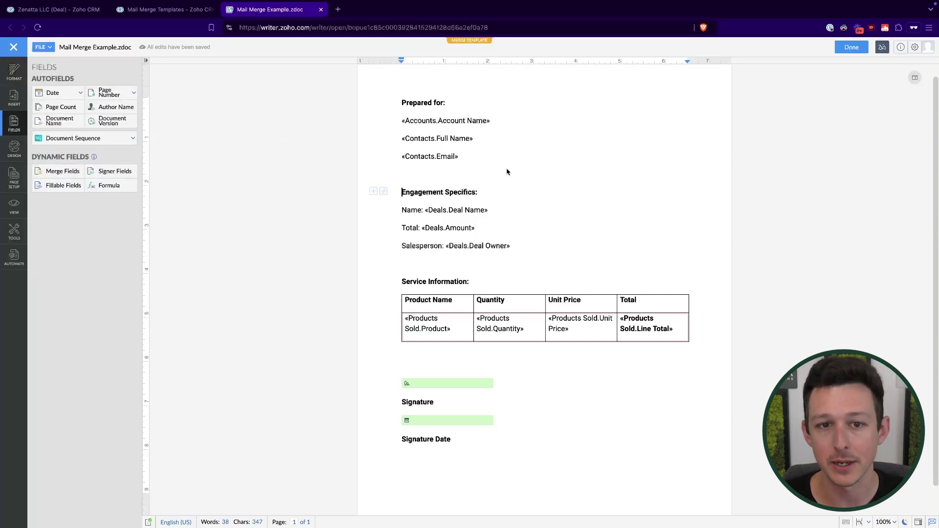
Save the merge template, close its editor, and return to the Zenatta LLC deal.
left_click(851, 47)
left_click(453, 311)
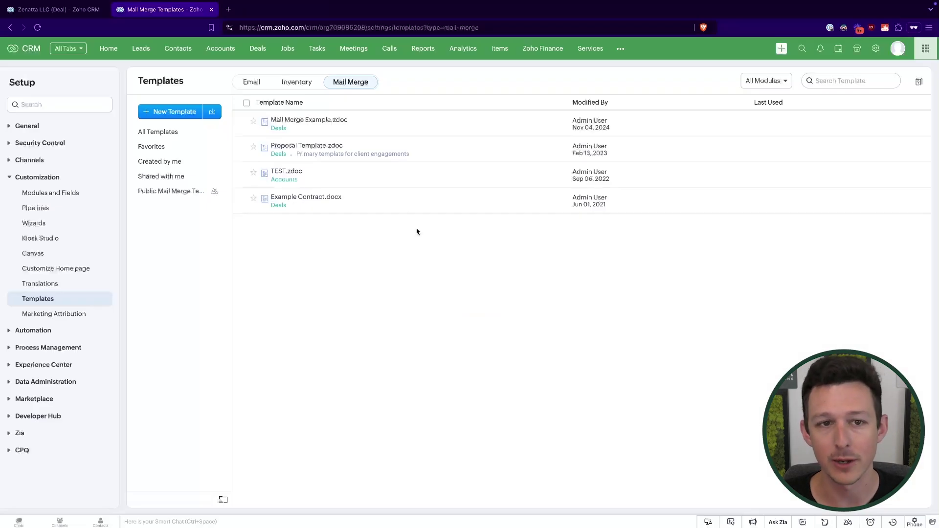
left_click(68, 9)
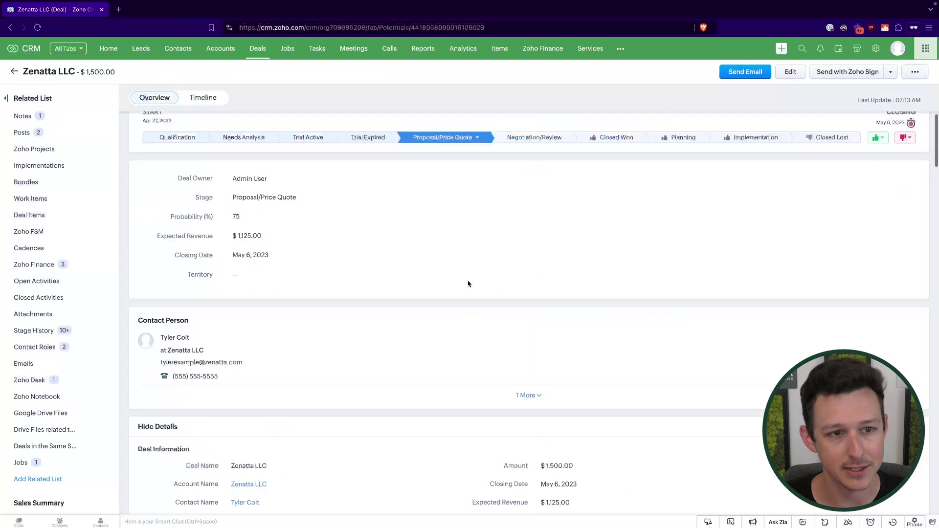
scroll(468, 281, "up", 10)
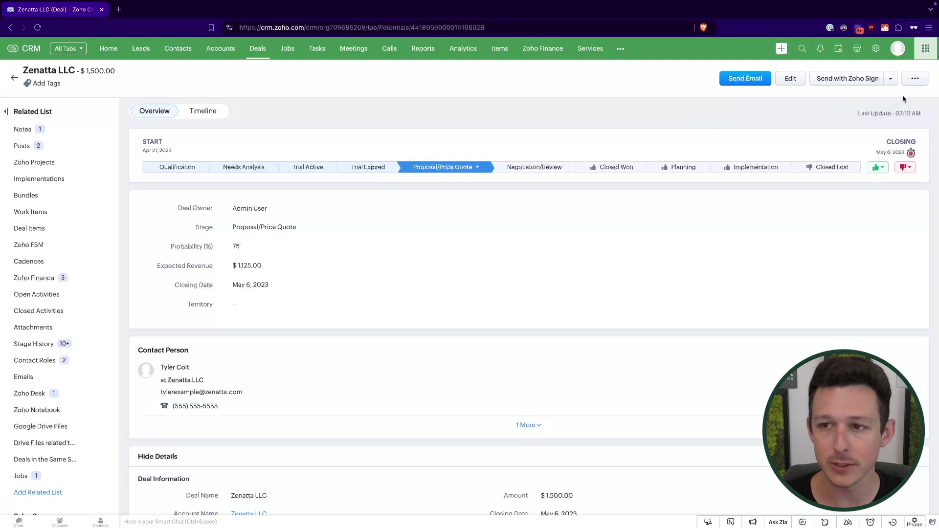
Mail-merge the Zenatta LLC deal using the Mail Merge Example.zdoc template.
left_click(914, 84)
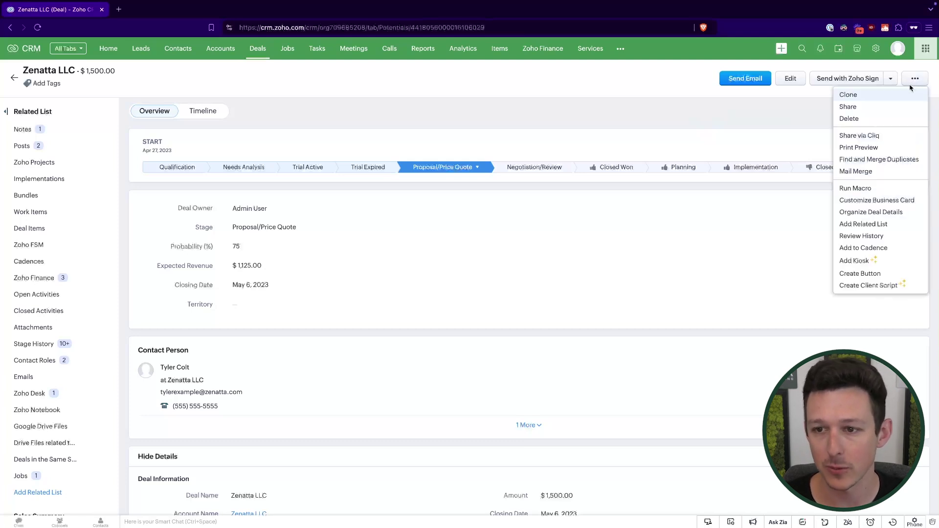
left_click(869, 172)
left_click(487, 281)
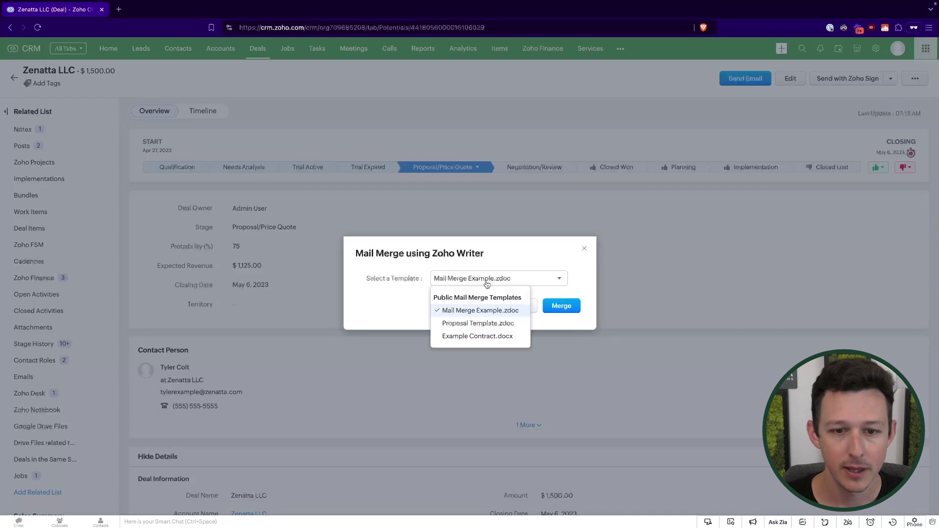
left_click(478, 311)
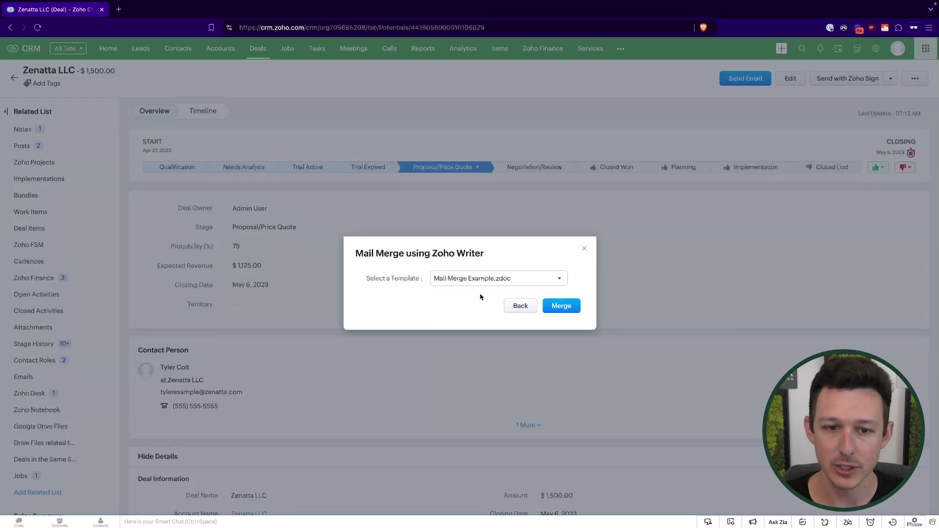
left_click(553, 307)
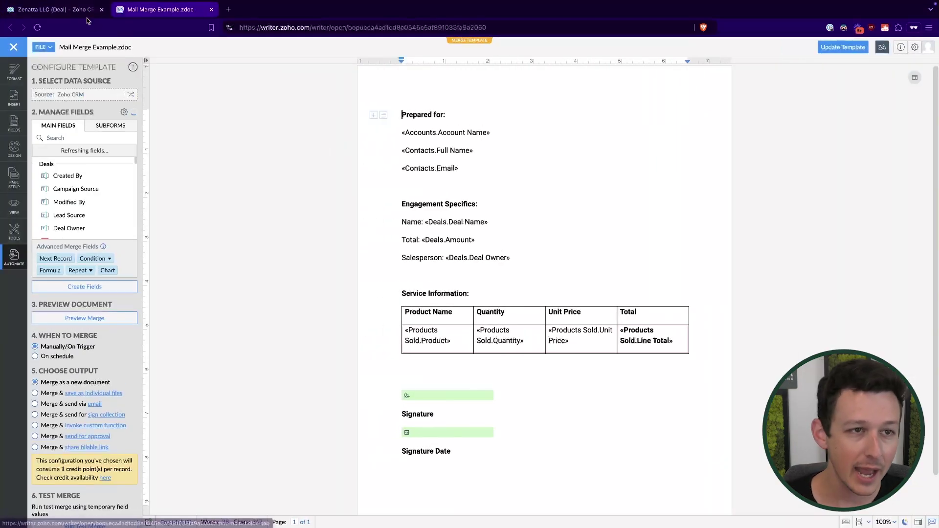
left_click(87, 17)
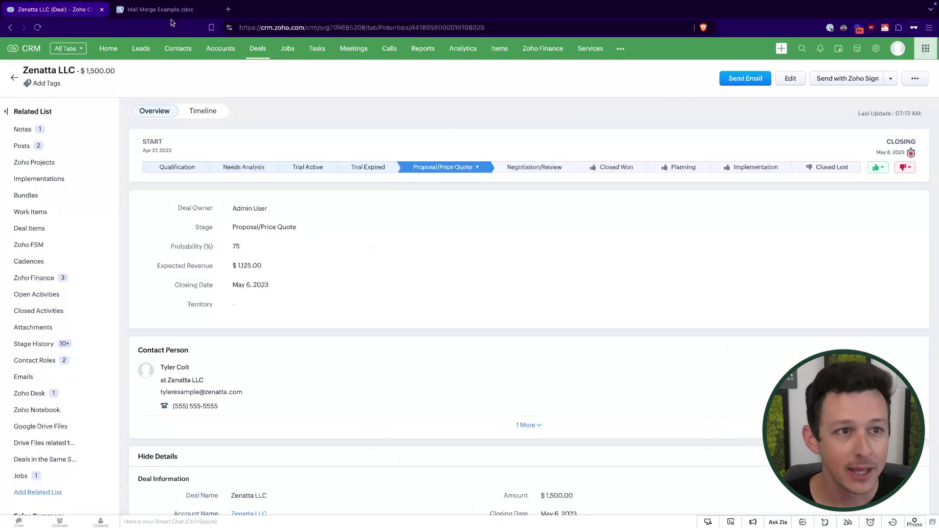
In the Writer tab's Configure Template panel, run the merge for the Zenatta LLC deal.
left_click(166, 10)
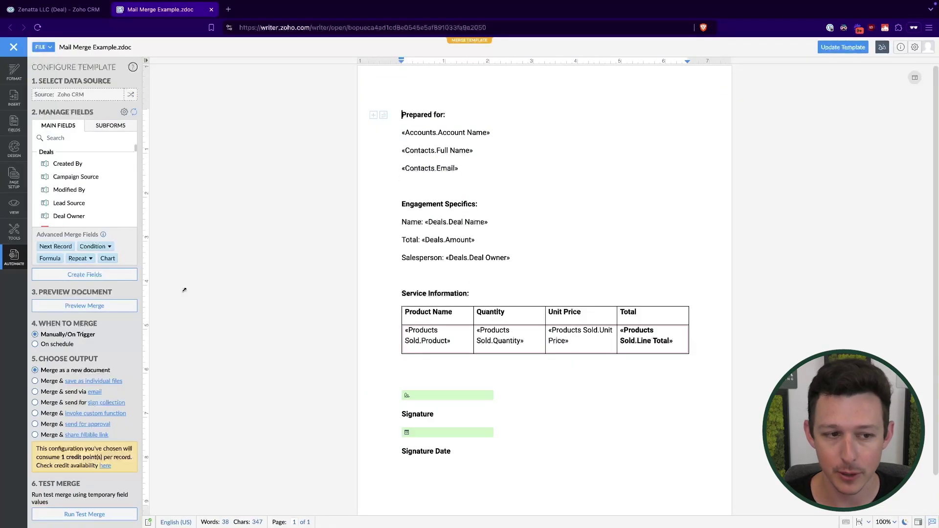
scroll(109, 359, "down", 3)
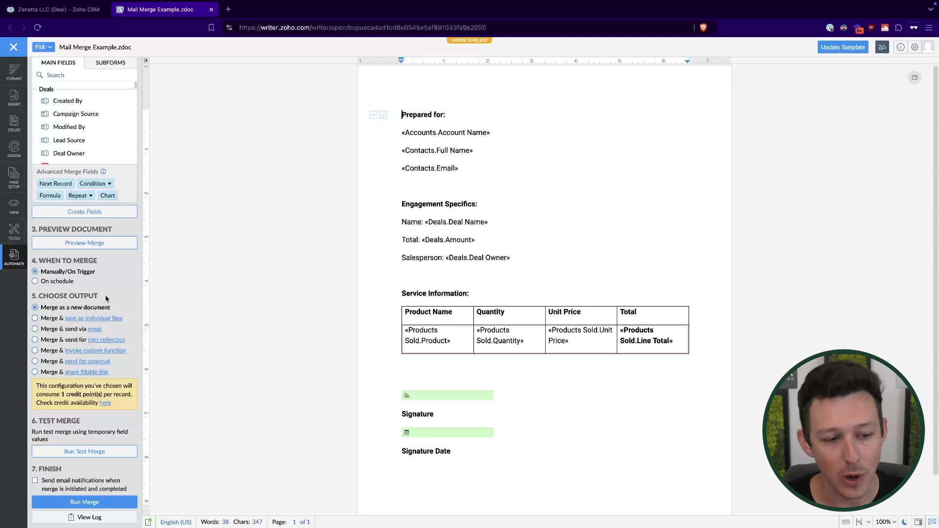
left_click(81, 504)
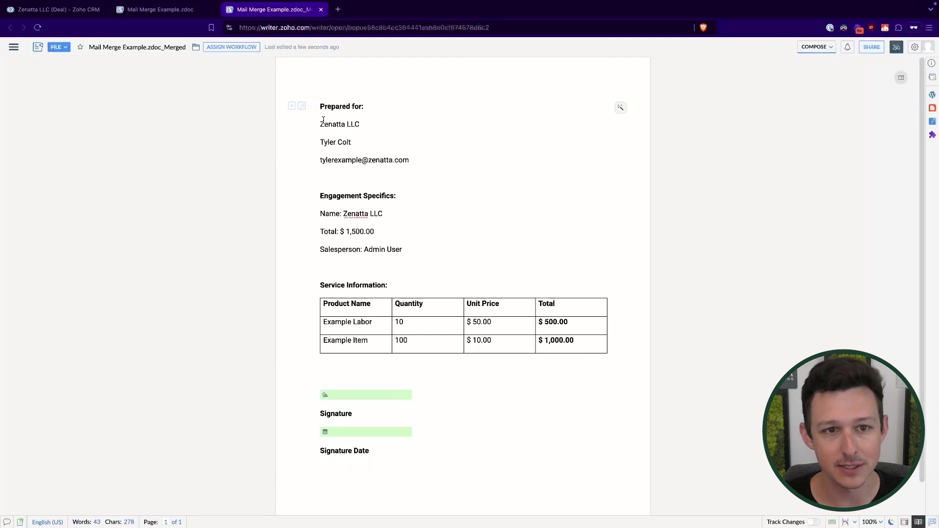
Check the merged contact name, deal name Zenatta LLC, salesperson line and product table.
left_click_drag(317, 146, 401, 141)
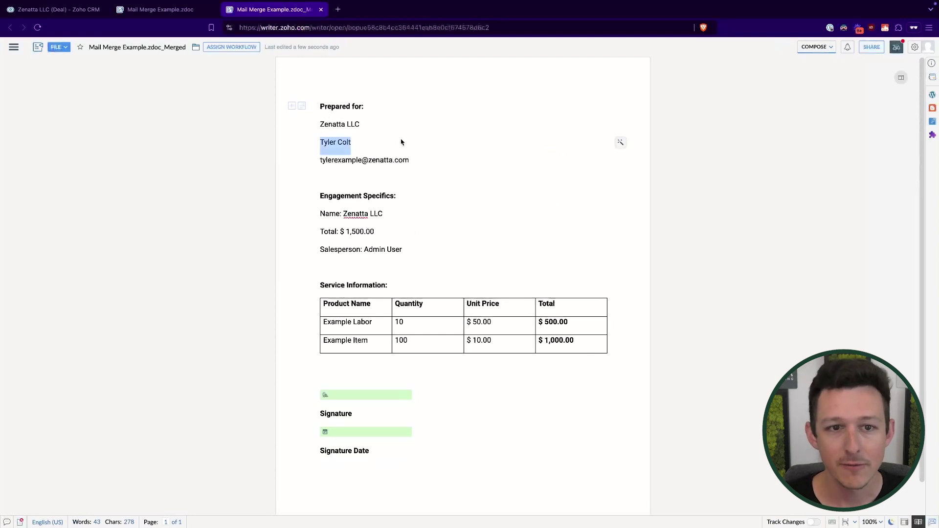
left_click(401, 141)
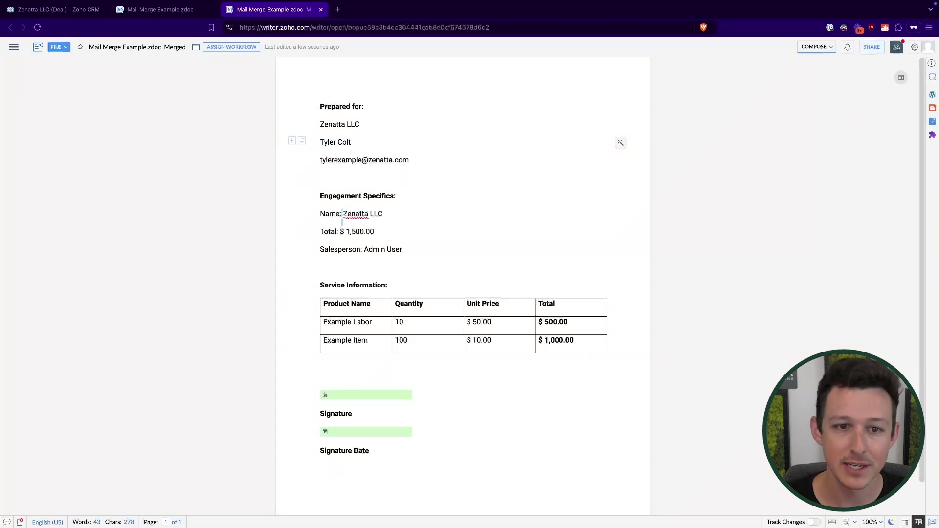
left_click_drag(342, 214, 383, 214)
left_click(390, 214)
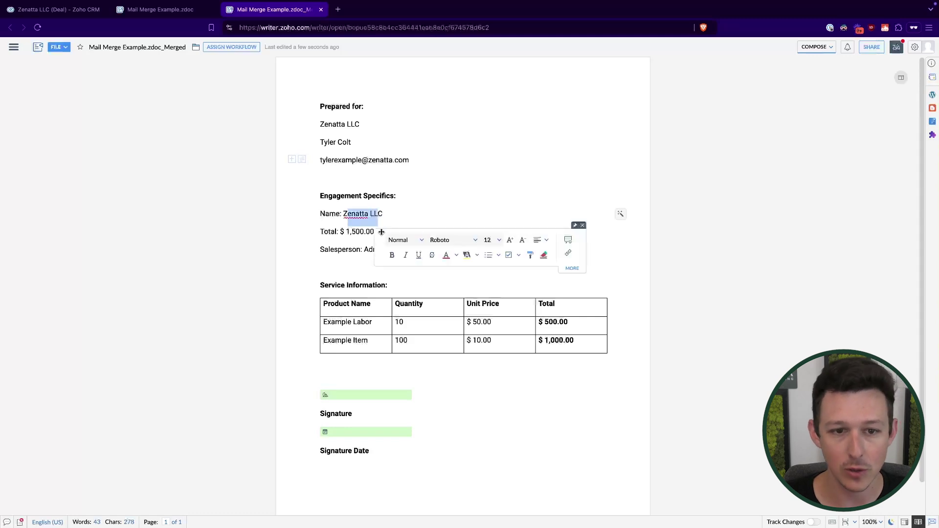
left_click_drag(328, 251, 403, 250)
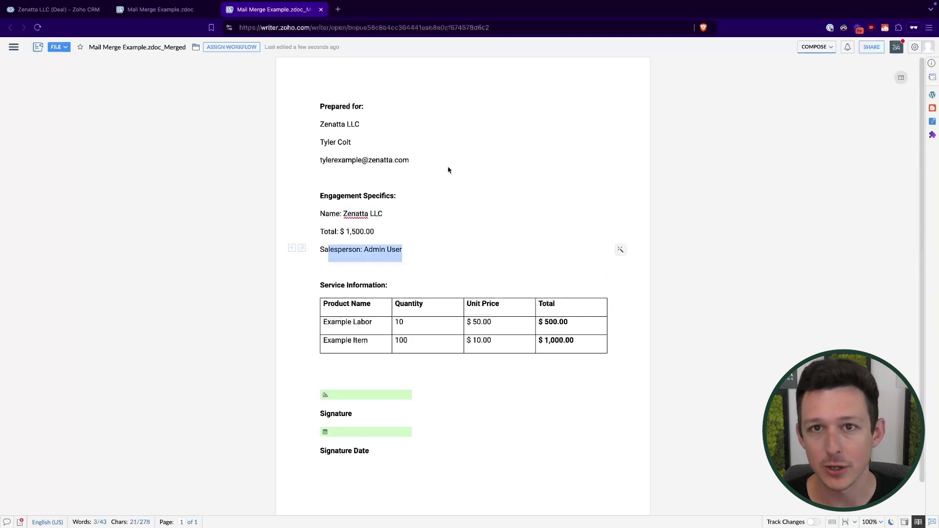
left_click(448, 170)
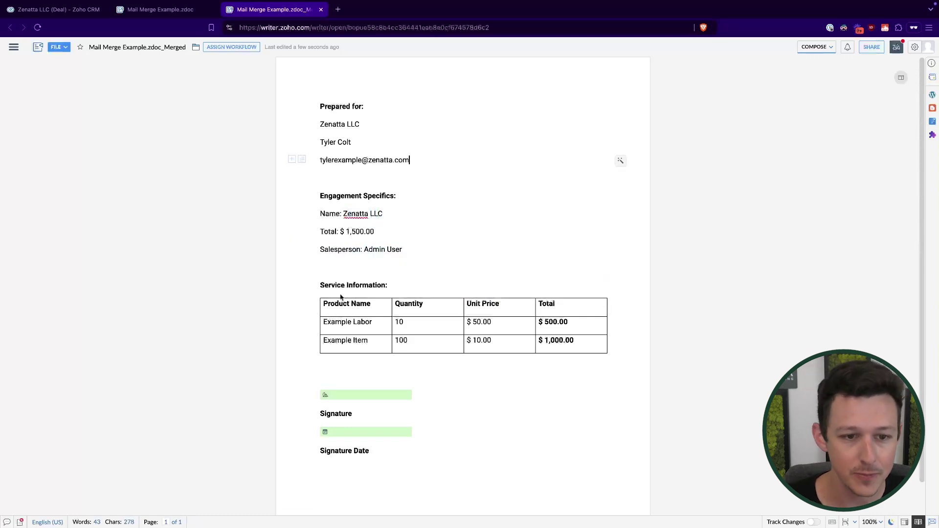
left_click_drag(320, 285, 430, 349)
left_click(500, 264)
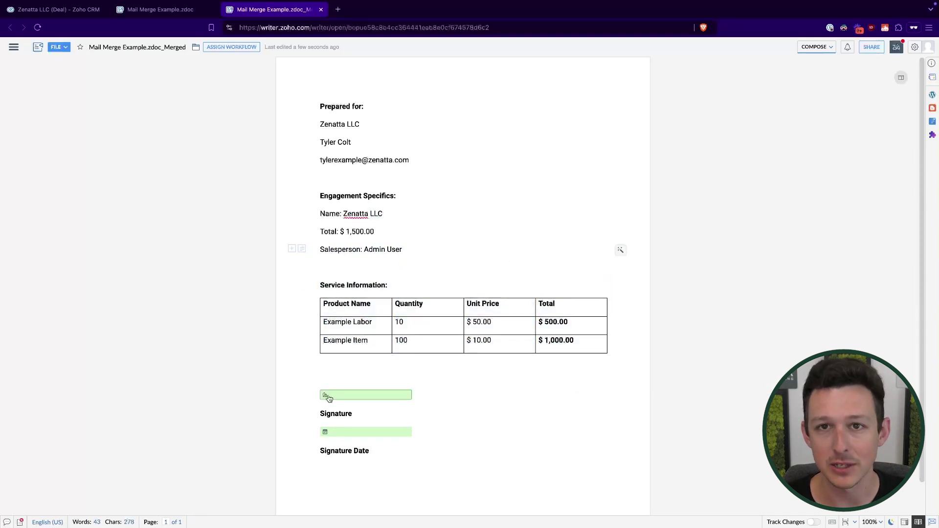
Add a new bold line 'I can make any edits' below the product table.
left_click(14, 47)
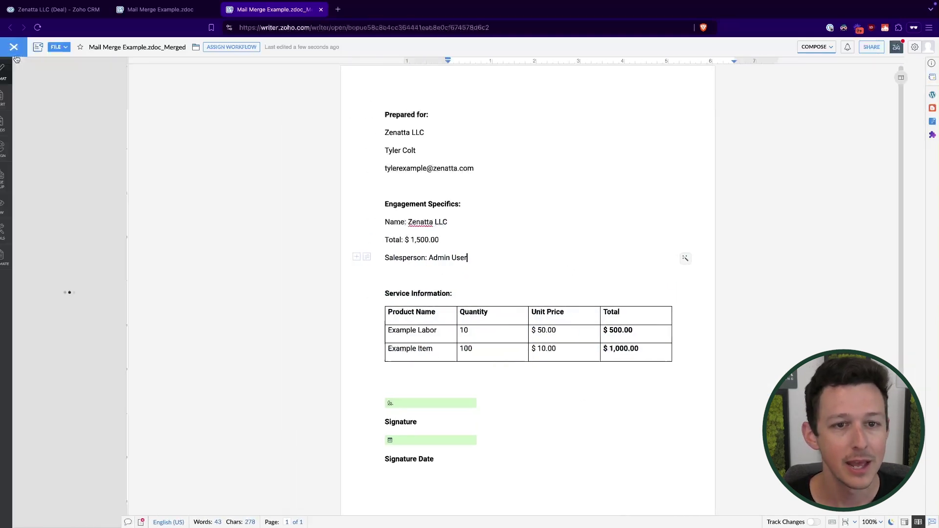
scroll(424, 362, "down", 1)
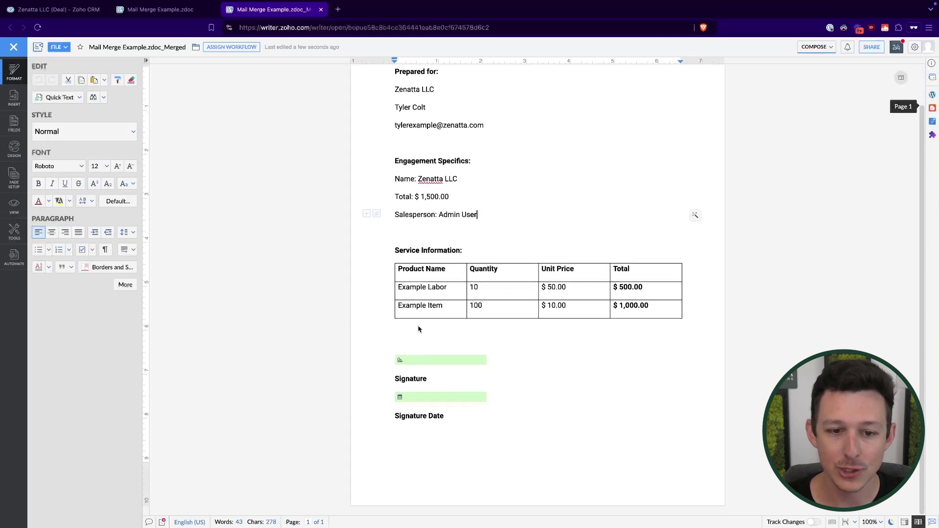
left_click(413, 336)
key("Return")
type("I")
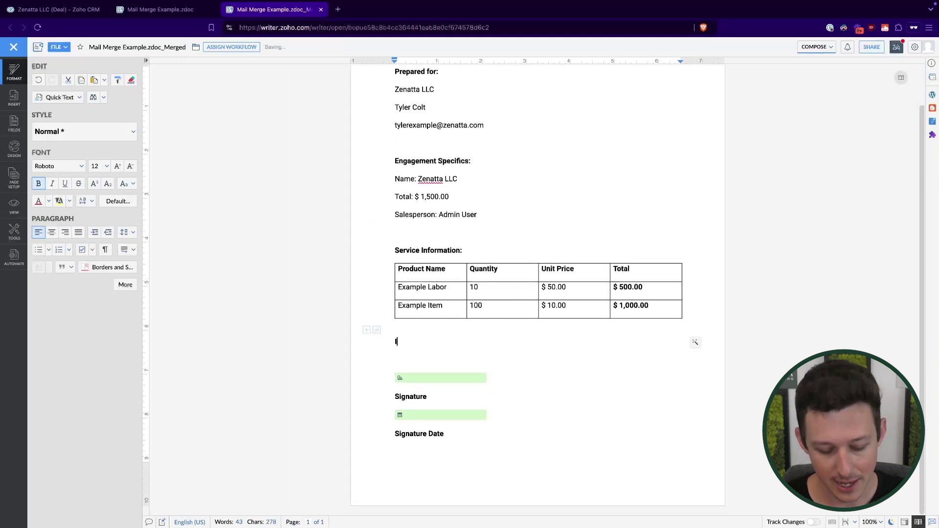
type(" can make any edit")
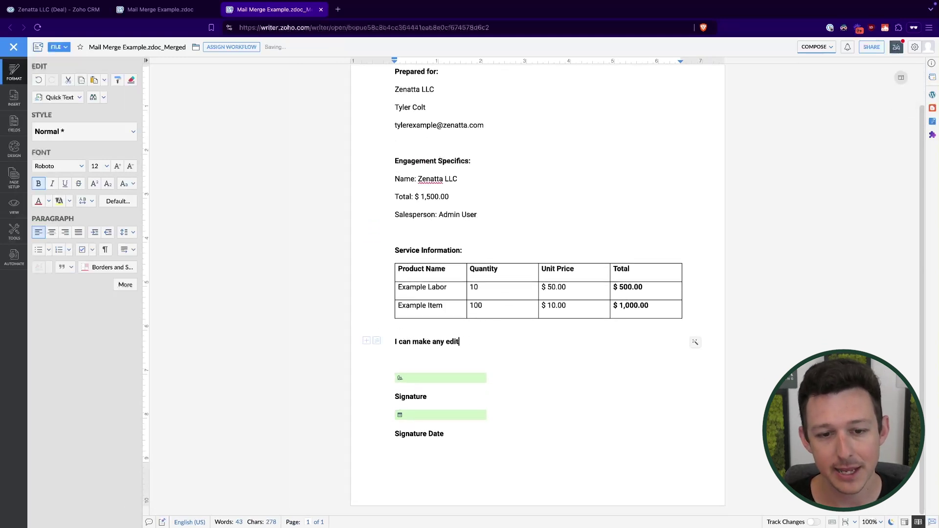
type("s")
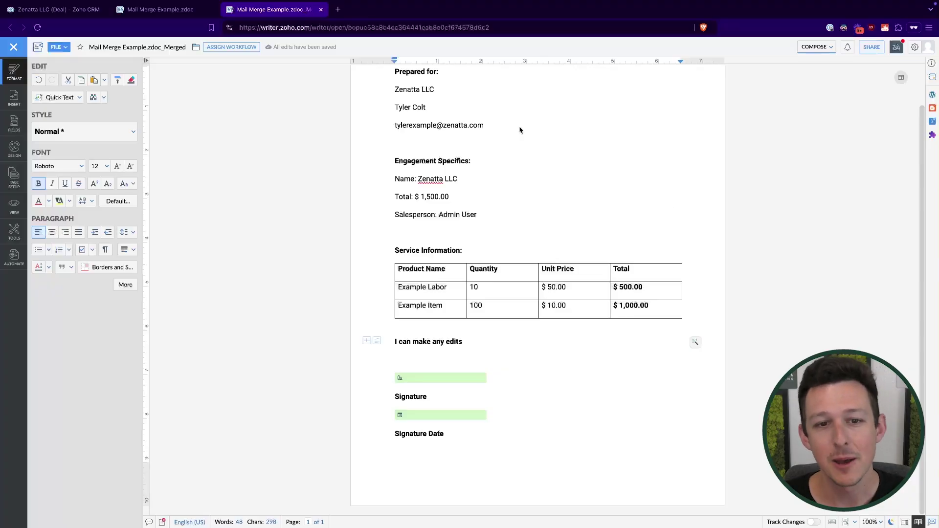
triple_click(447, 292)
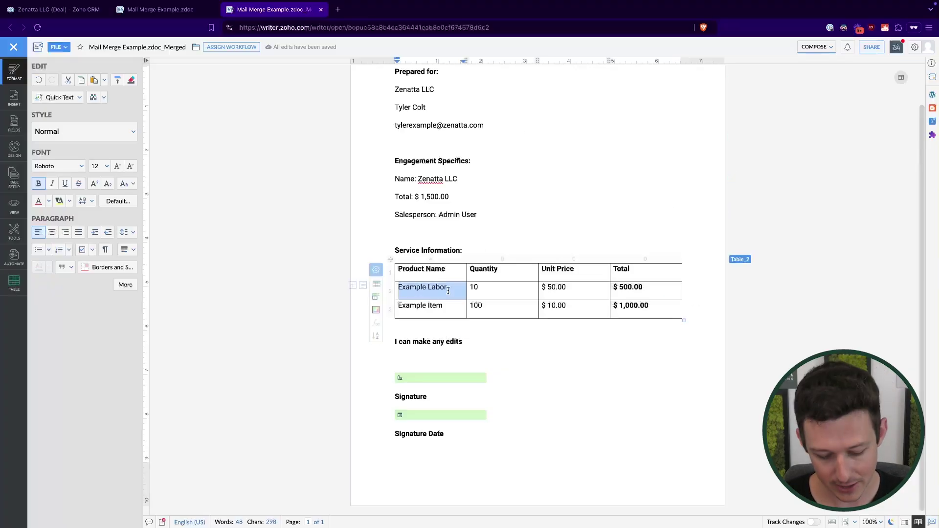
left_click(451, 289)
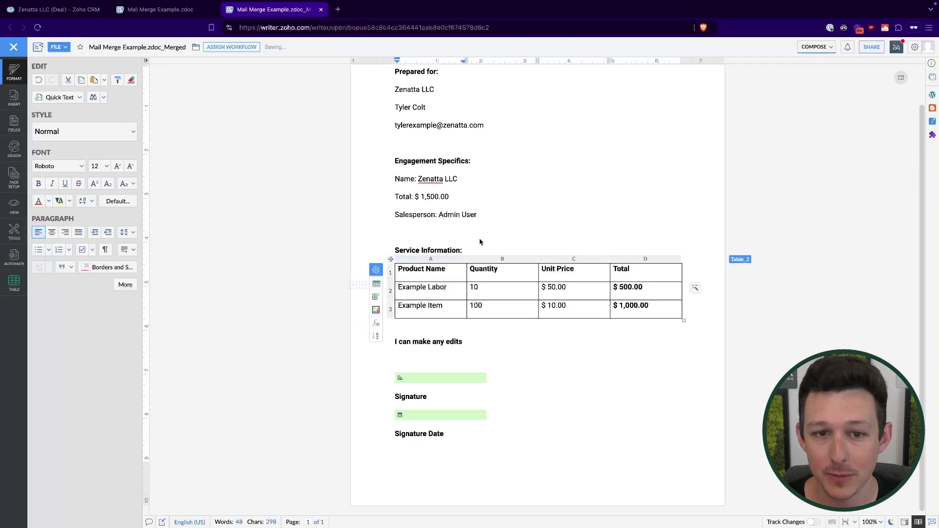
left_click(512, 190)
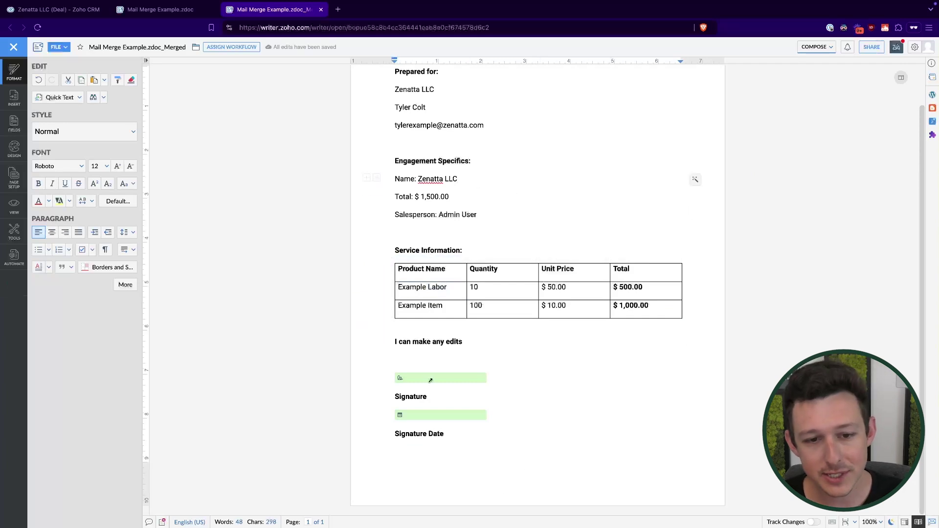
scroll(412, 143, "up", 1)
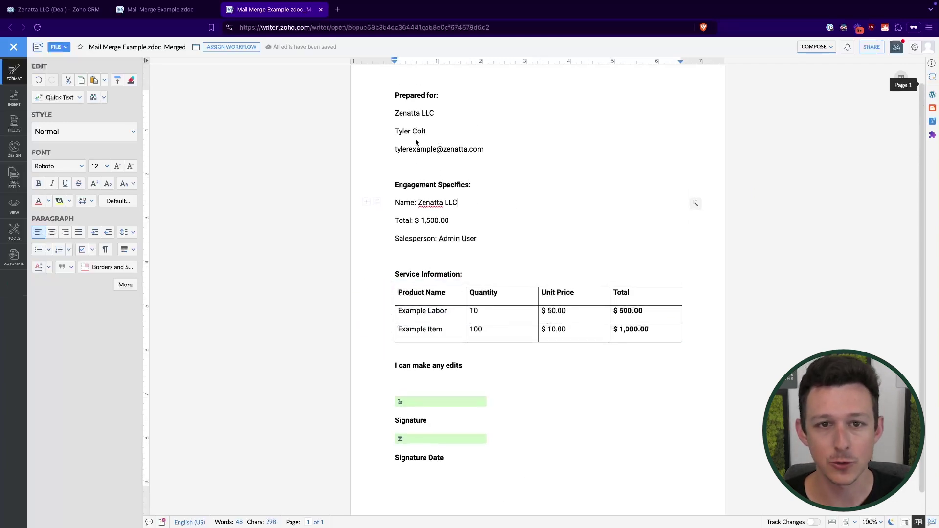
Switch Writer to Distribute mode and upload the merged document to Zoho Sign.
left_click(809, 48)
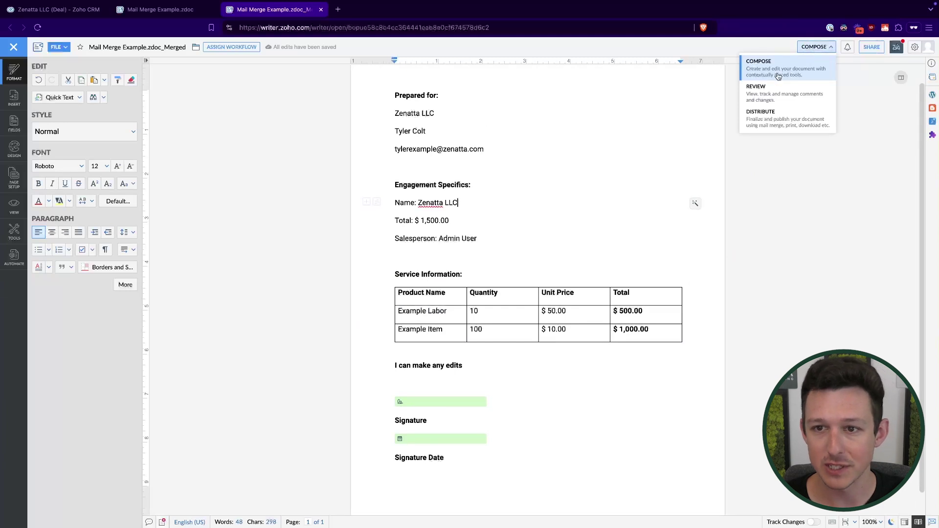
left_click(755, 128)
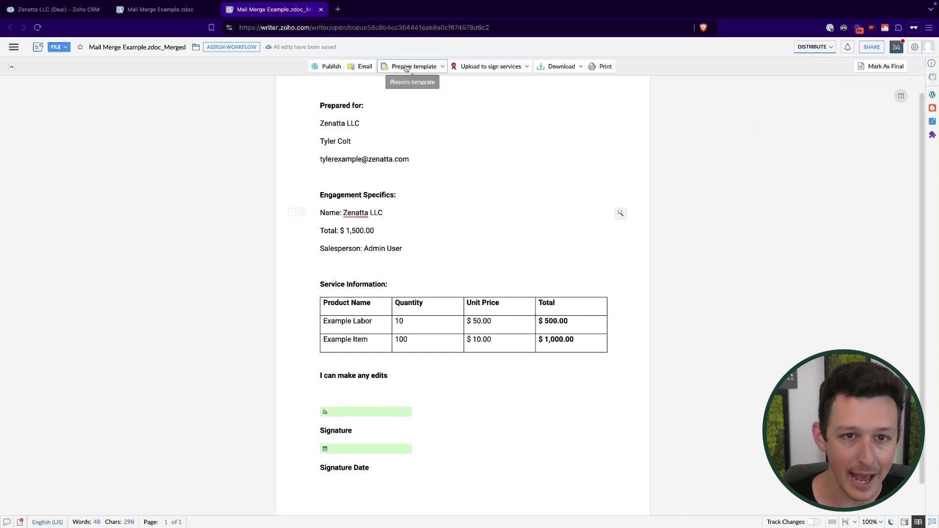
left_click(560, 66)
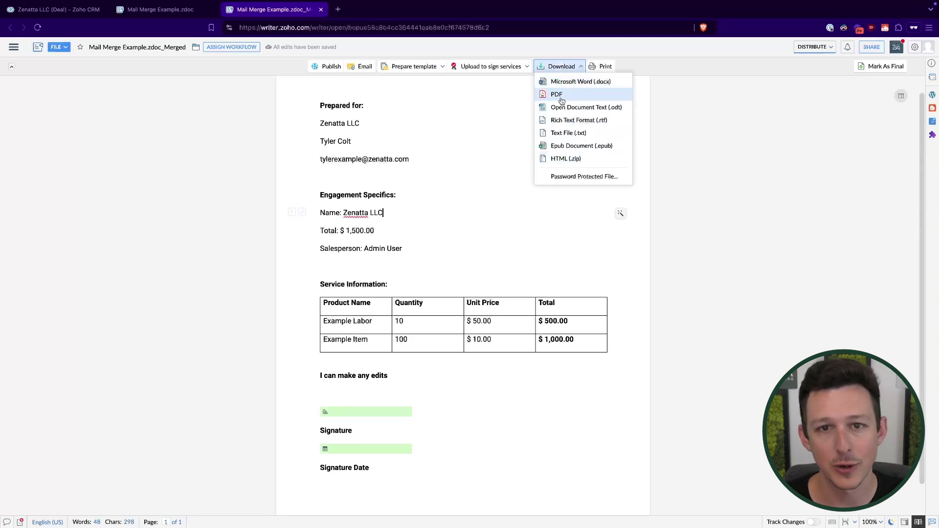
left_click(511, 70)
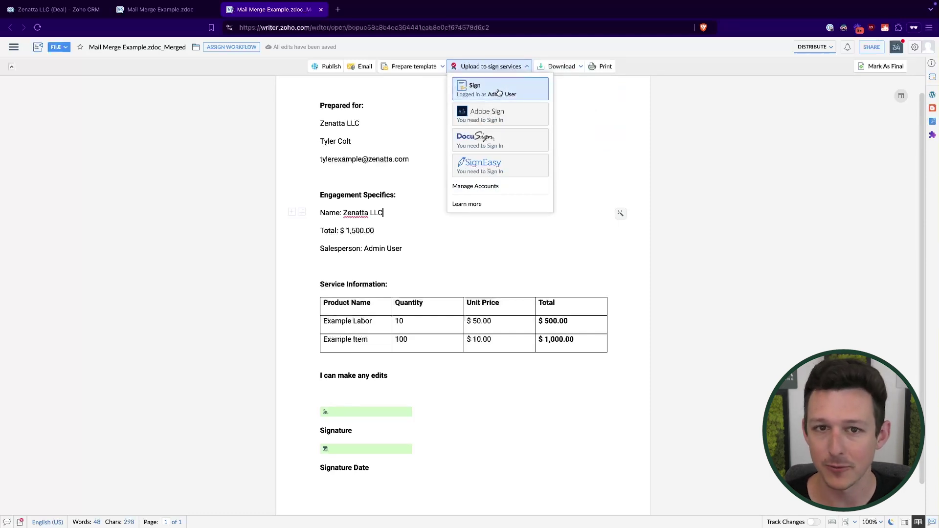
left_click(498, 91)
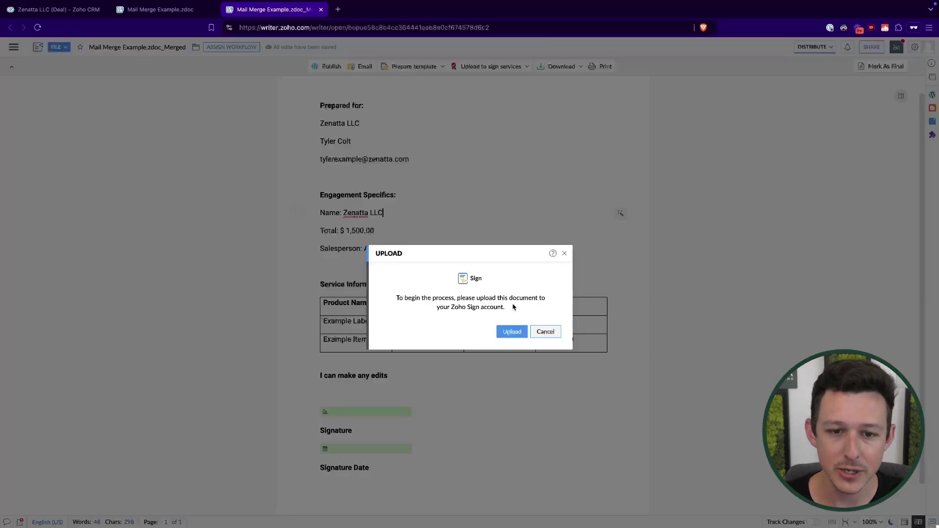
left_click(512, 332)
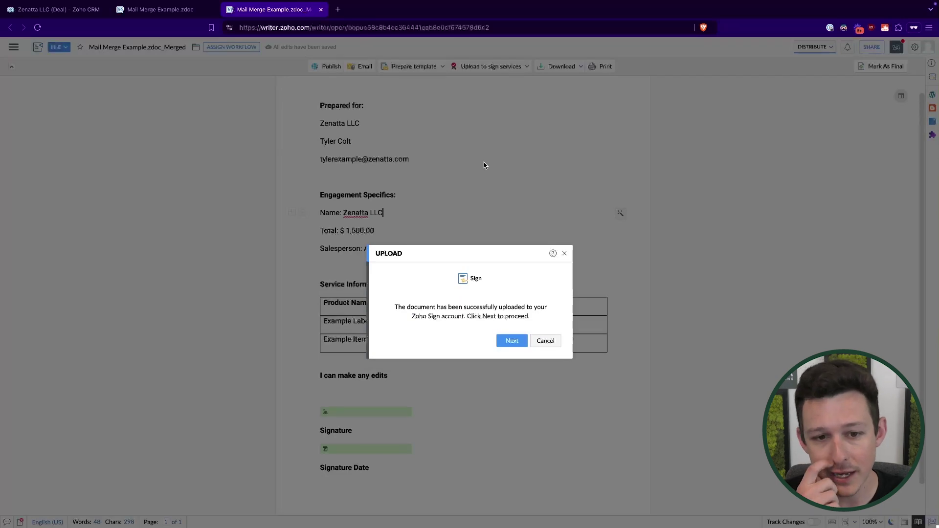
left_click(513, 342)
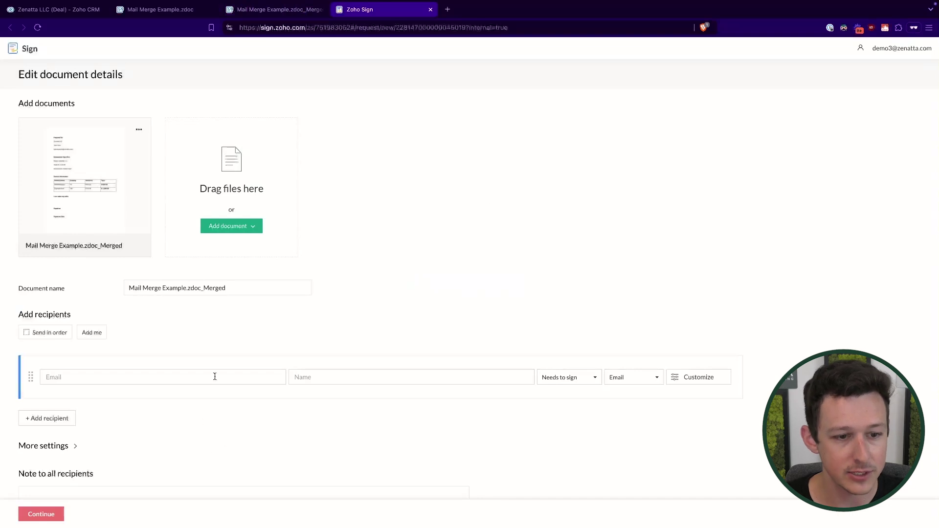
Add the client as recipient by entering their e-mail address and full name.
left_click(214, 375)
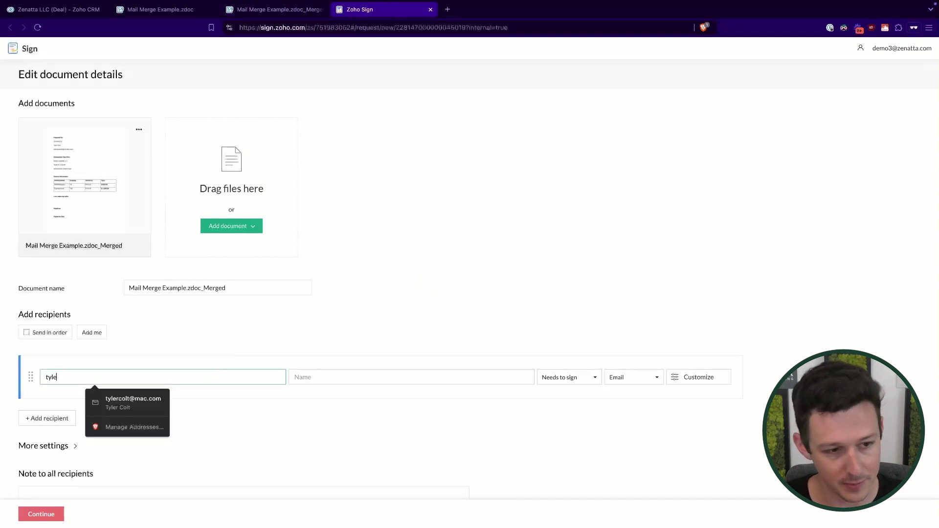
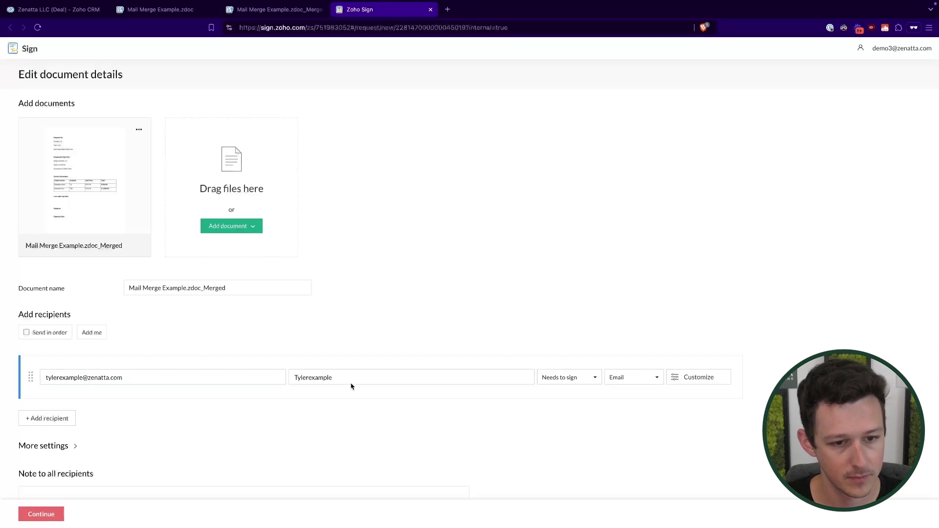
left_click(353, 376)
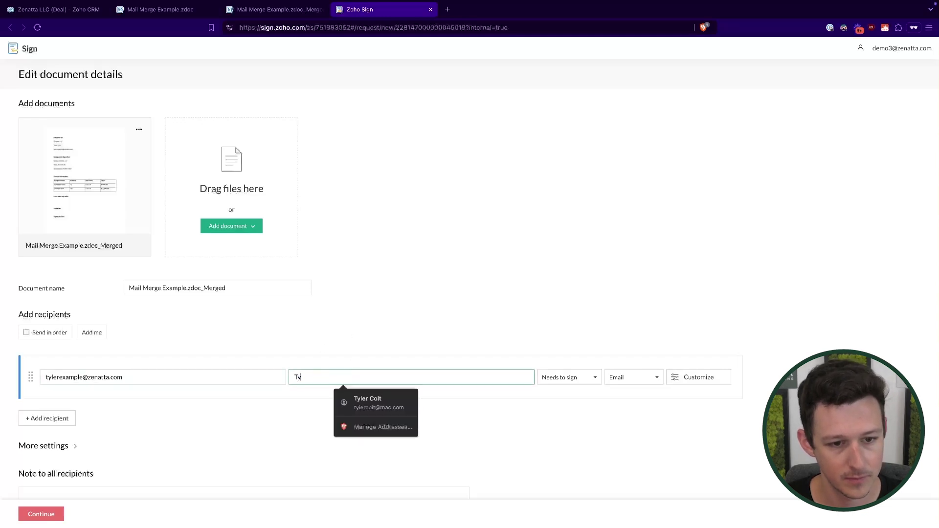
left_click(362, 346)
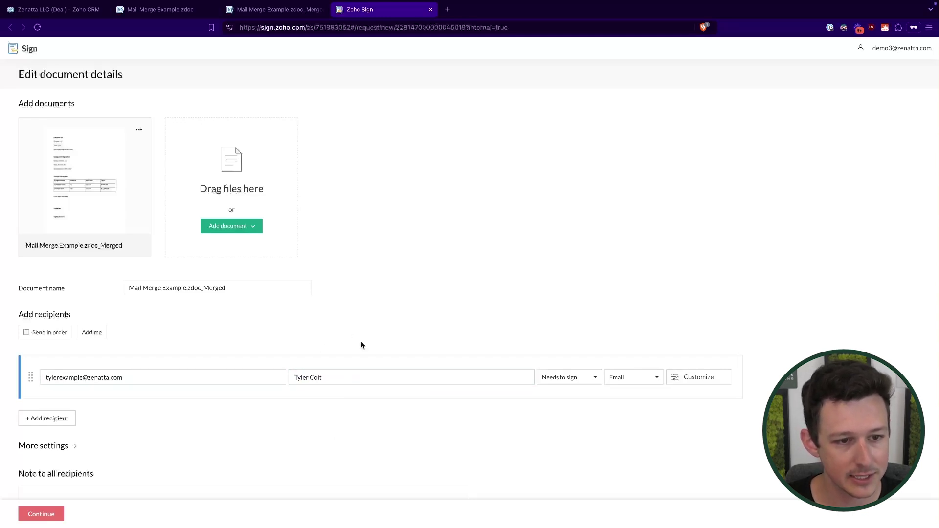
Rename the document and card title to 'Mail Merge Example', then continue to field placement.
left_click(247, 294)
left_click(182, 289, "shift")
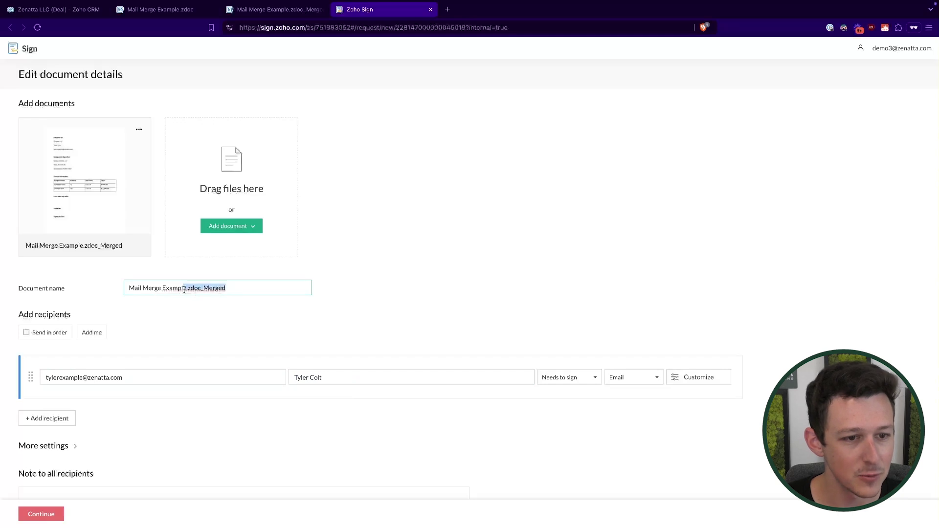
key("BackSpace")
left_click(84, 245)
left_click_drag(85, 245, 127, 245)
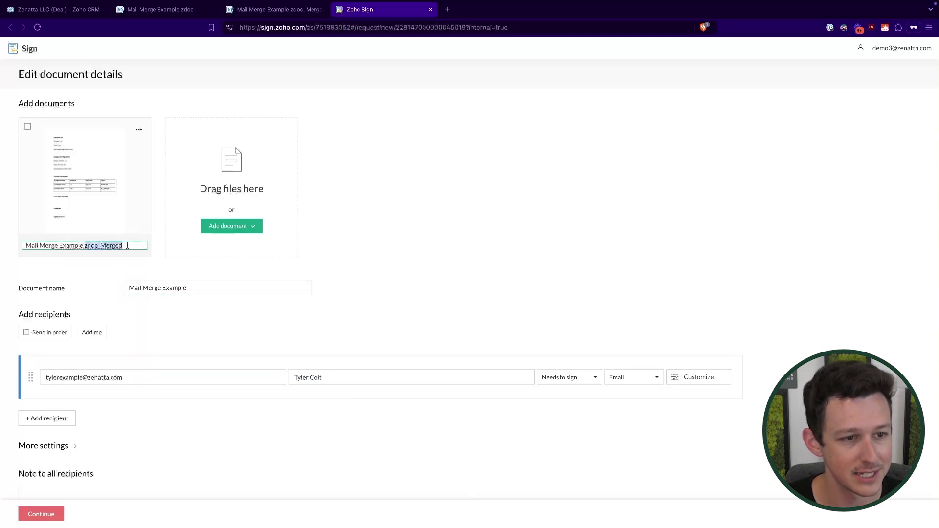
key("BackSpace")
key("Return")
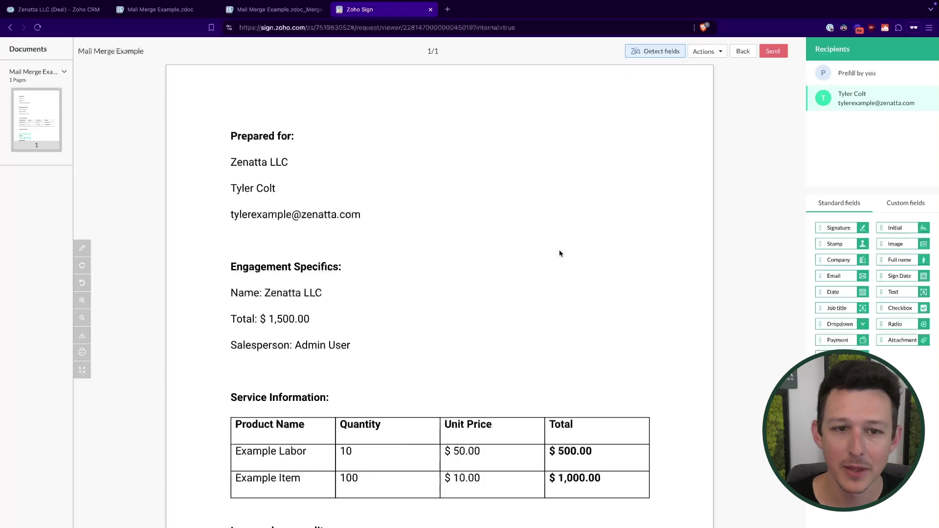
scroll(560, 252, "down", 5)
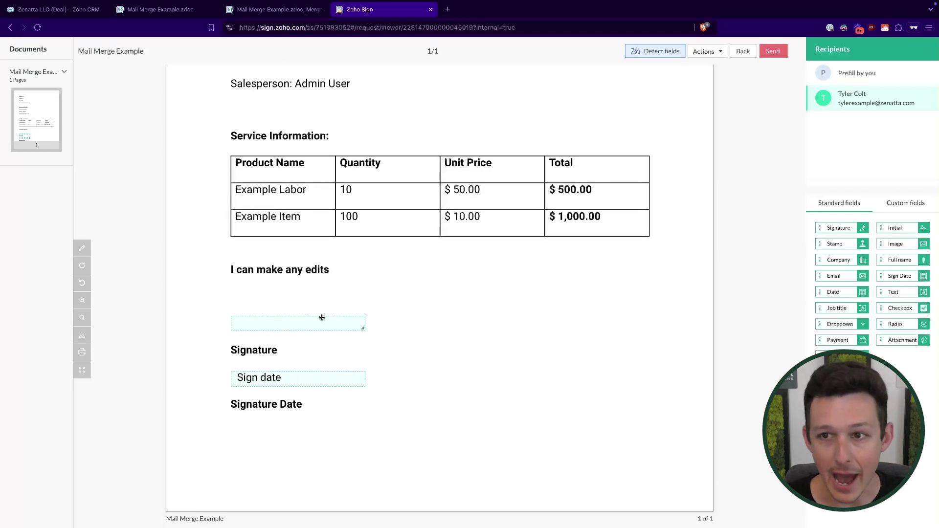
left_click(316, 323)
left_click(423, 316)
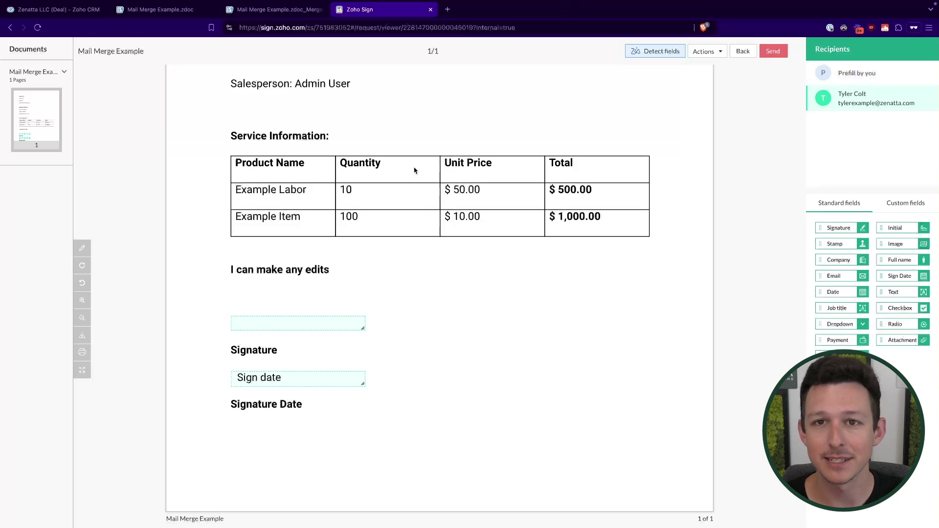
scroll(414, 170, "up", 5)
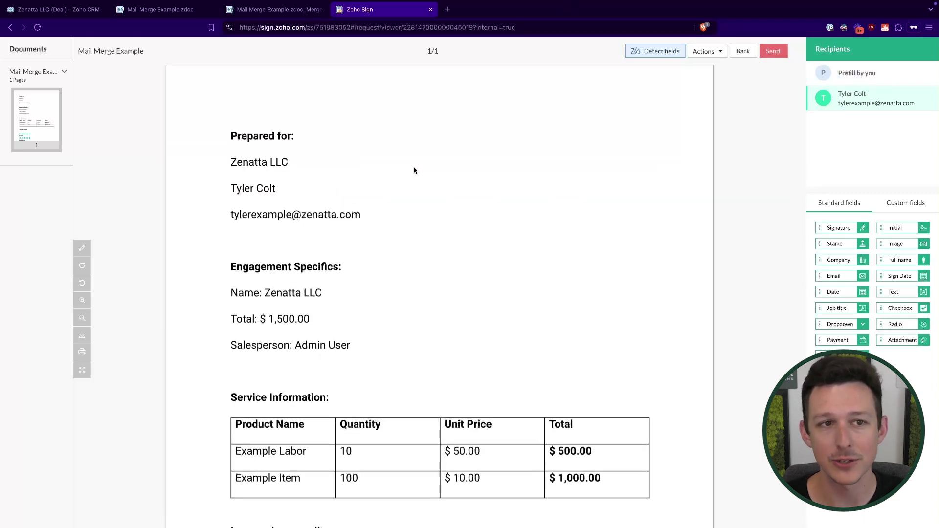